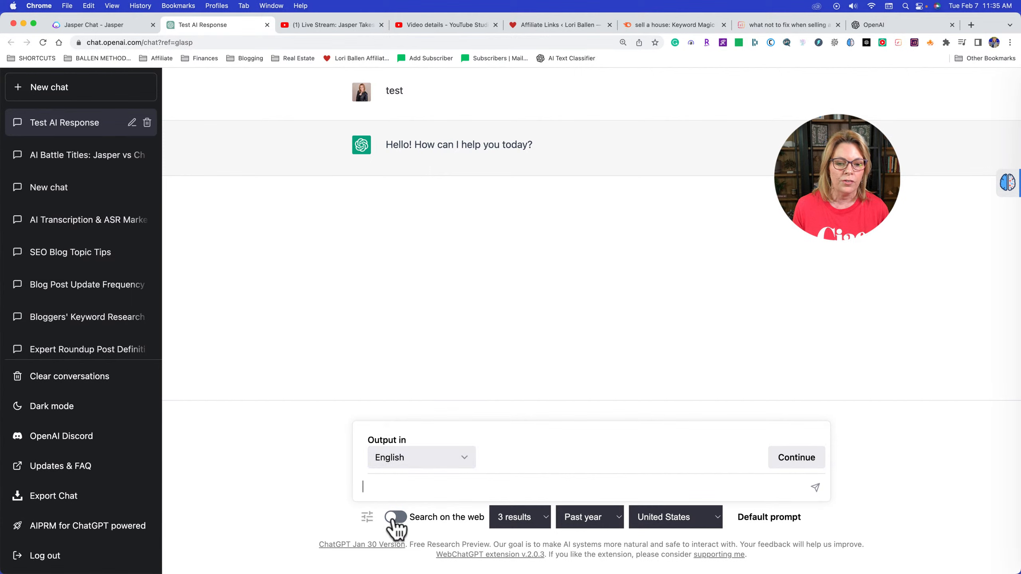
Enable searching on the web for prompts and submit the question "what is the best way to determine home value"
left_click(399, 518)
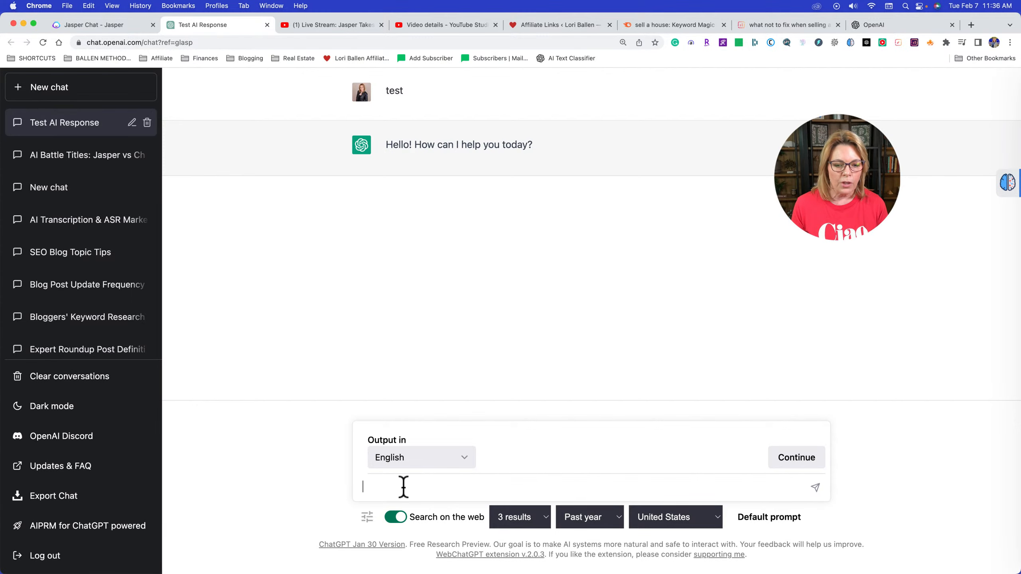
type("what")
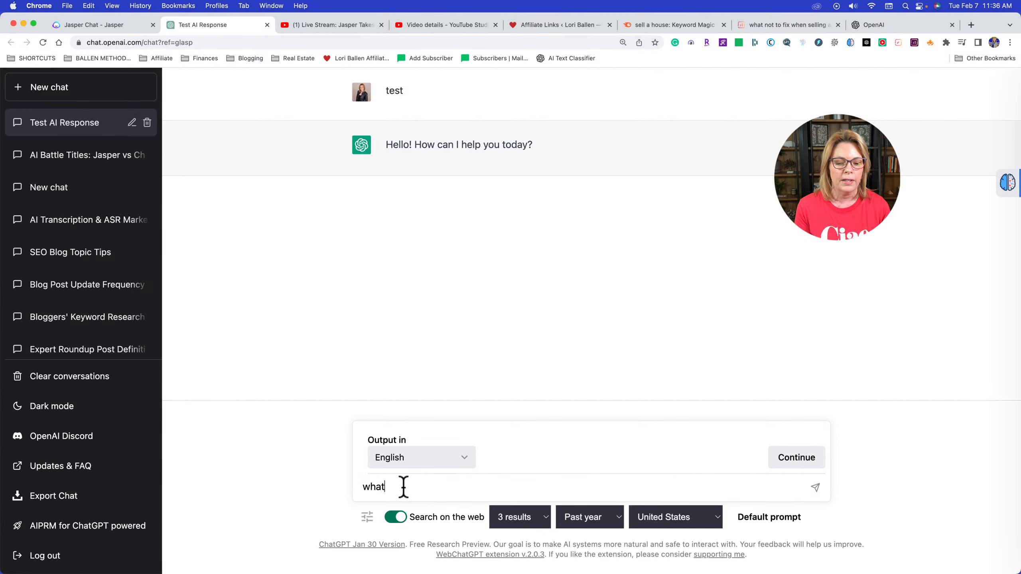
key("BackSpace")
key("BackSpace")
key("BackSpace")
key("BackSpace")
type("what is")
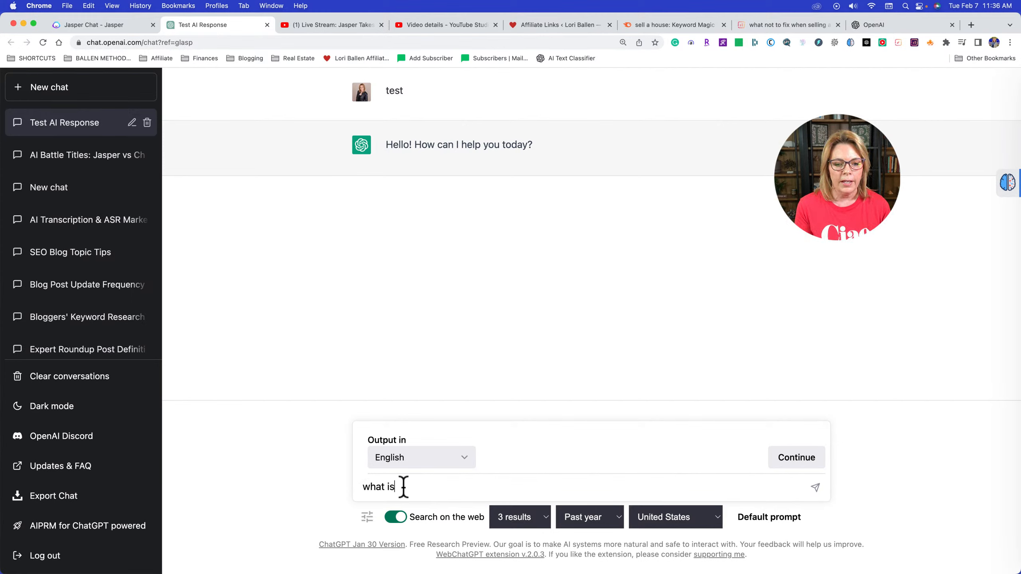
type(" the best way to dete")
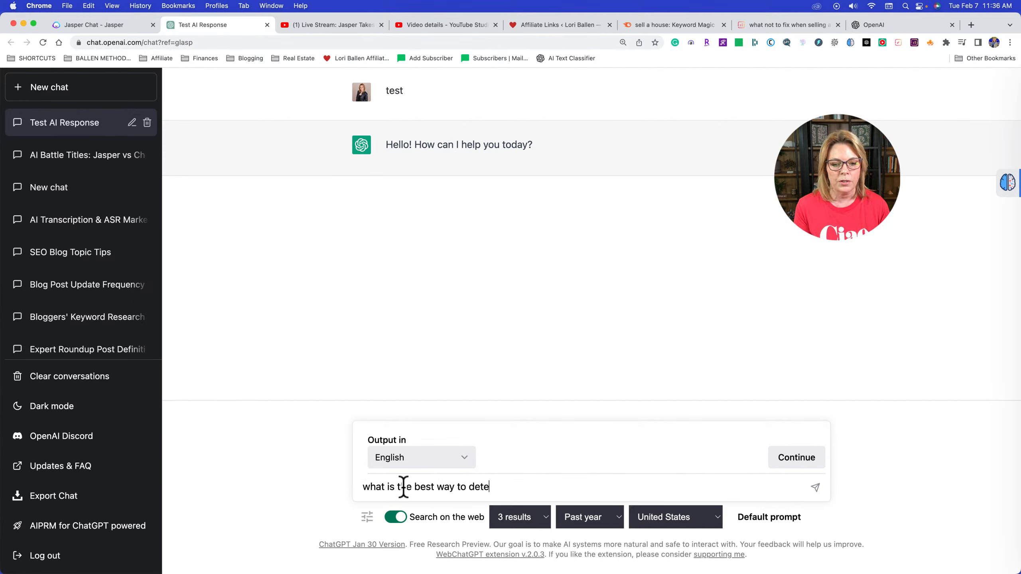
type("rmine home value")
key("Return")
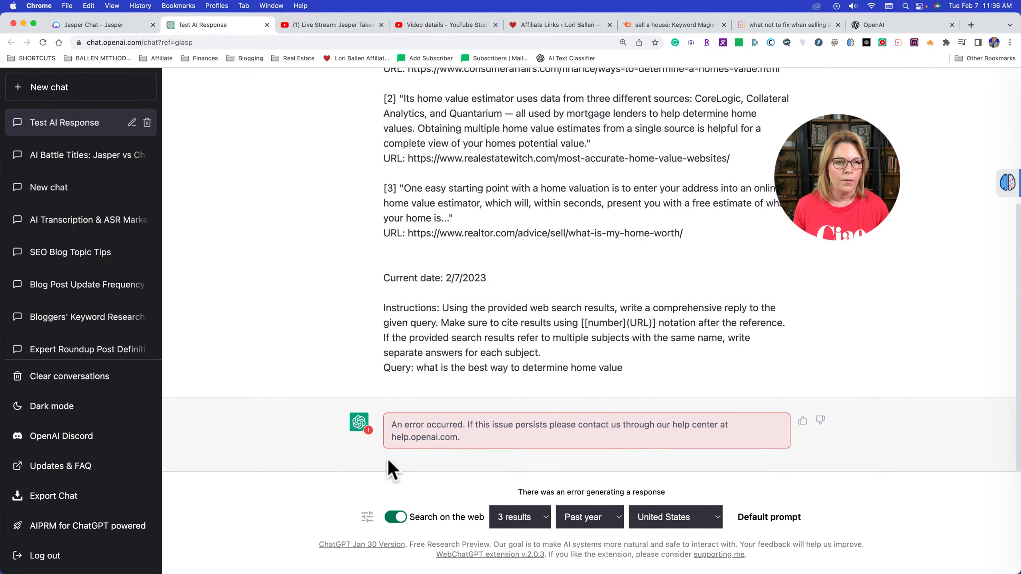
Resubmit "what is the best way to determine home value" in the reloaded Test AI Response chat and stop the answer while it generates
key("super+r")
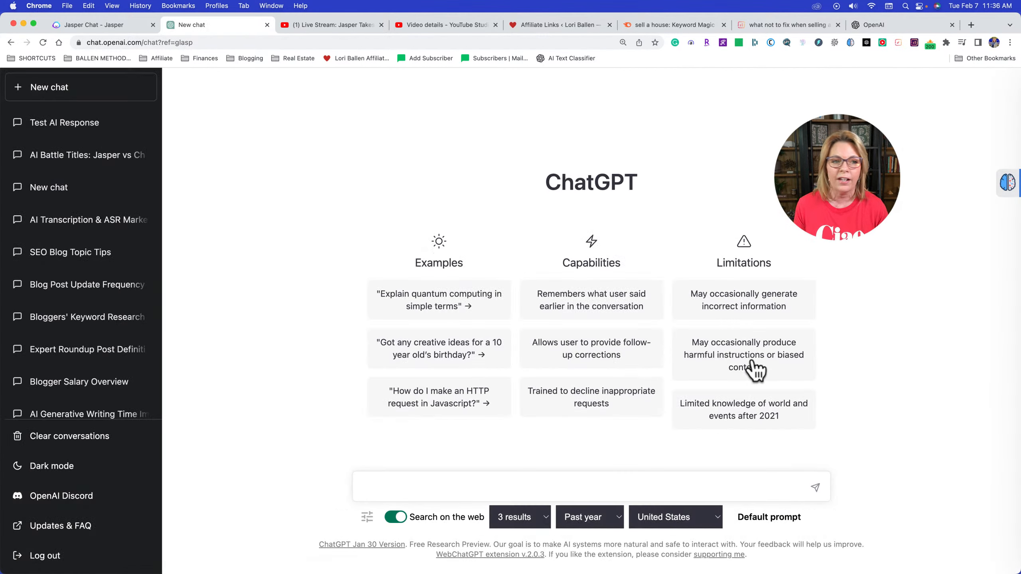
left_click(80, 125)
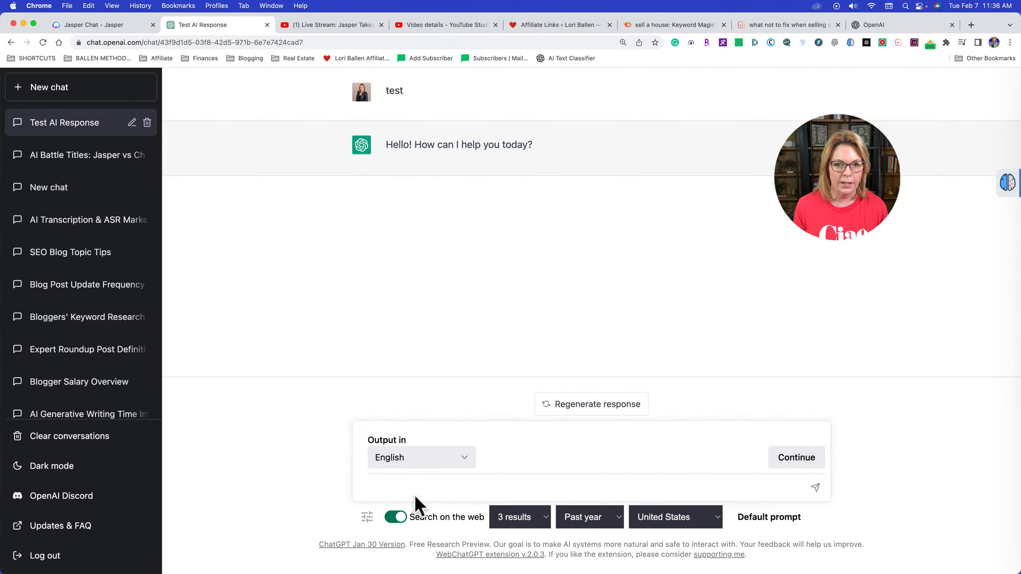
type("what a")
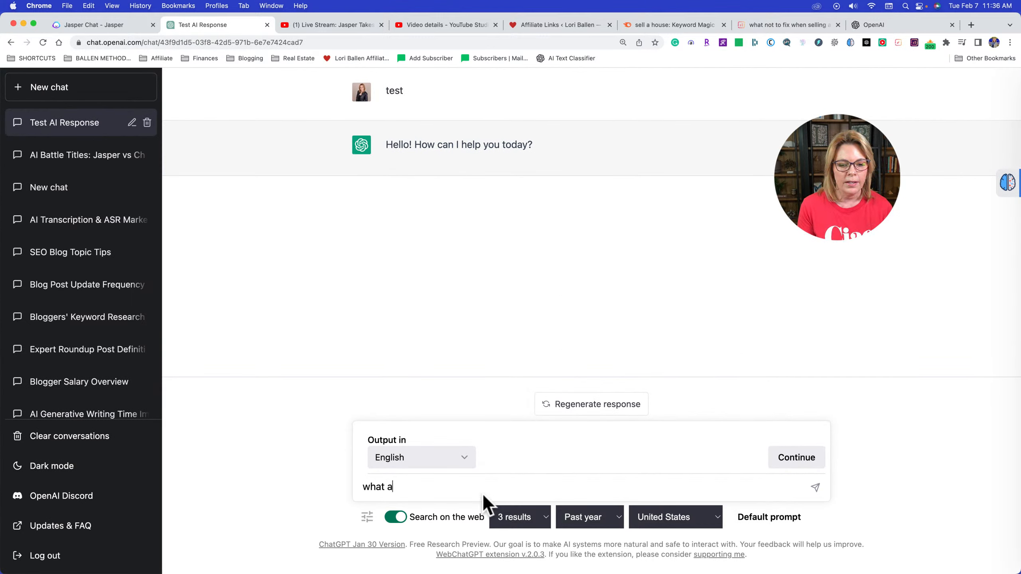
key("BackSpace")
type("is the ")
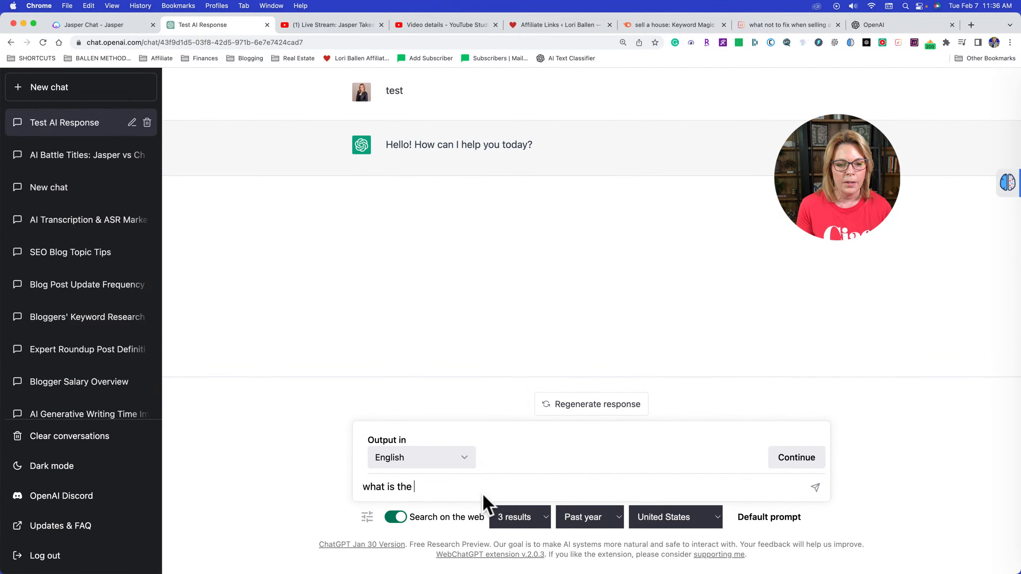
type("best way to determine home value")
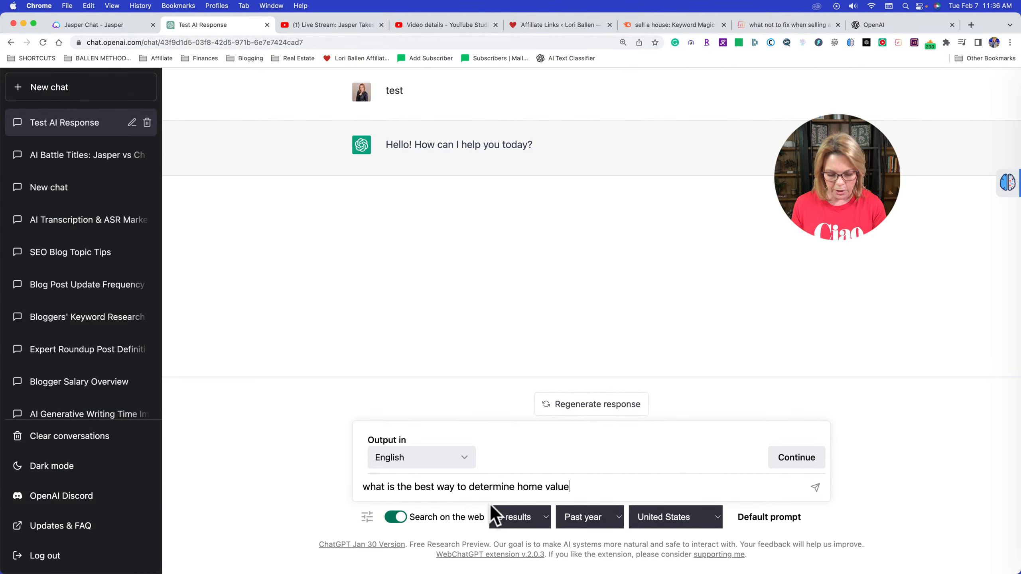
key("Return")
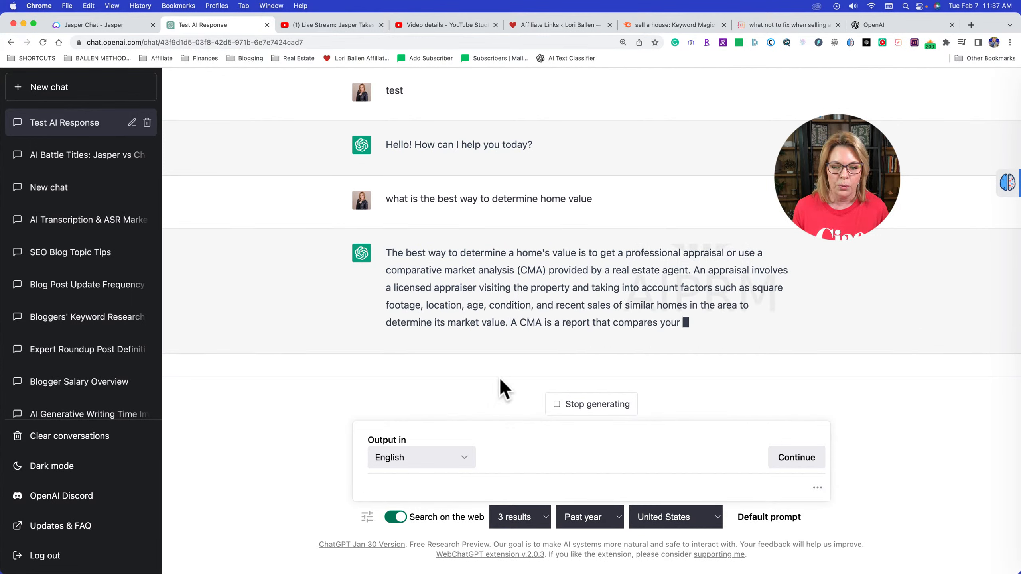
left_click(587, 403)
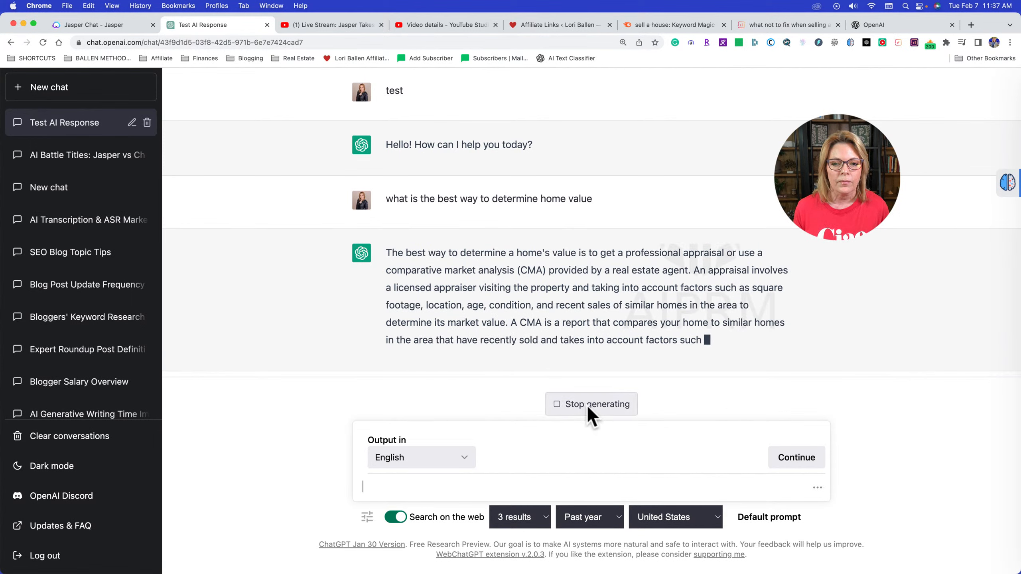
Submit the question "who determines the home value" and highlight the Assessed Value paragraph in the answer
left_click(426, 480)
type("who determin")
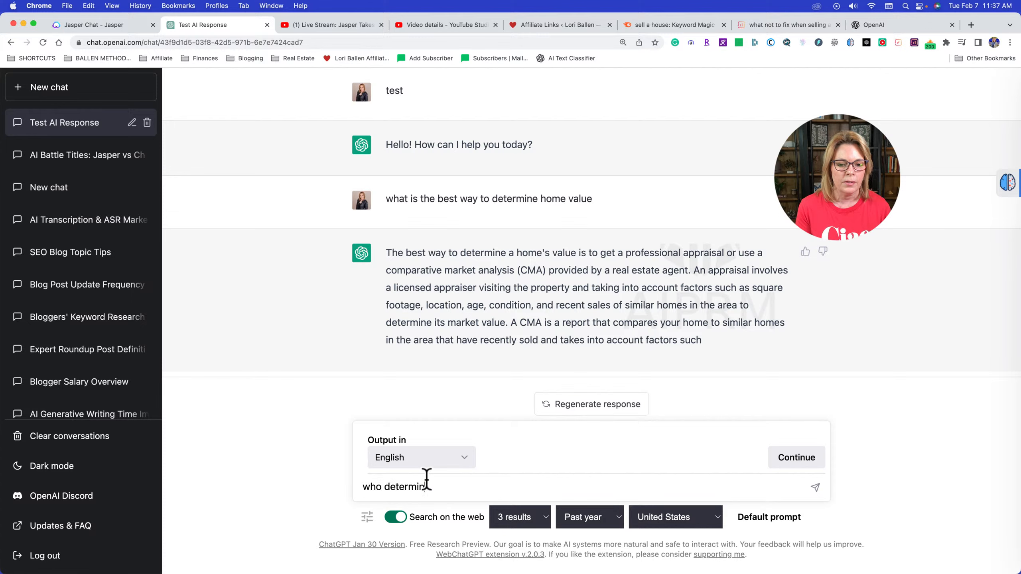
type("es the home value")
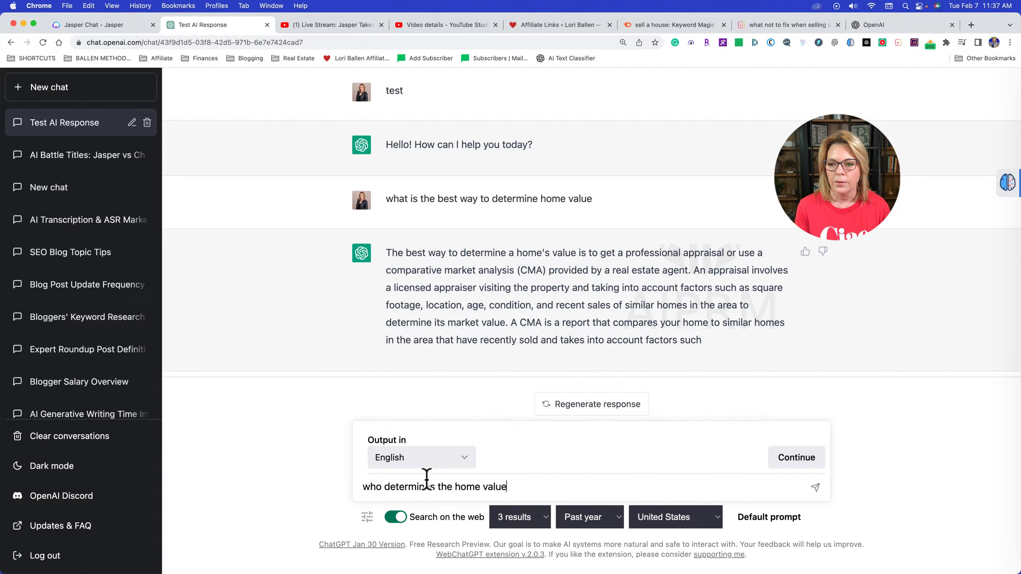
key("Return")
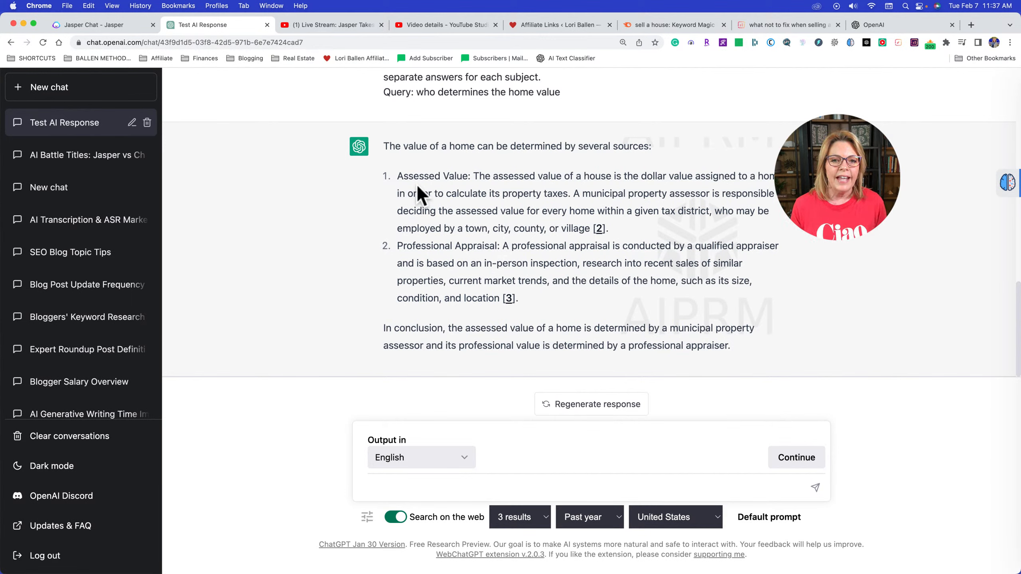
left_click_drag(397, 177, 623, 229)
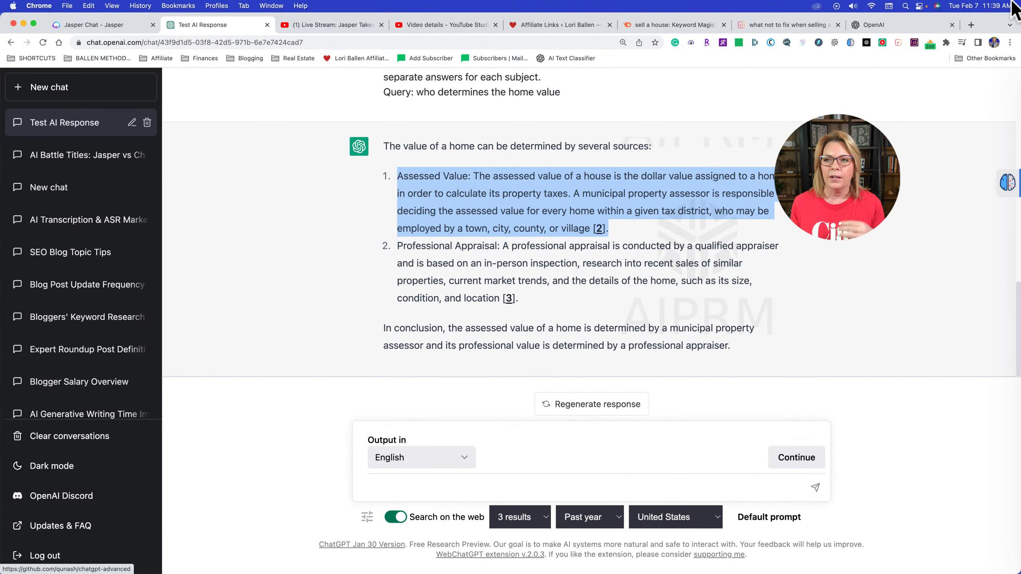
Search Google for "chrome store" in a new browser tab and open the Chrome Web Store
left_click(972, 25)
type("chrome store")
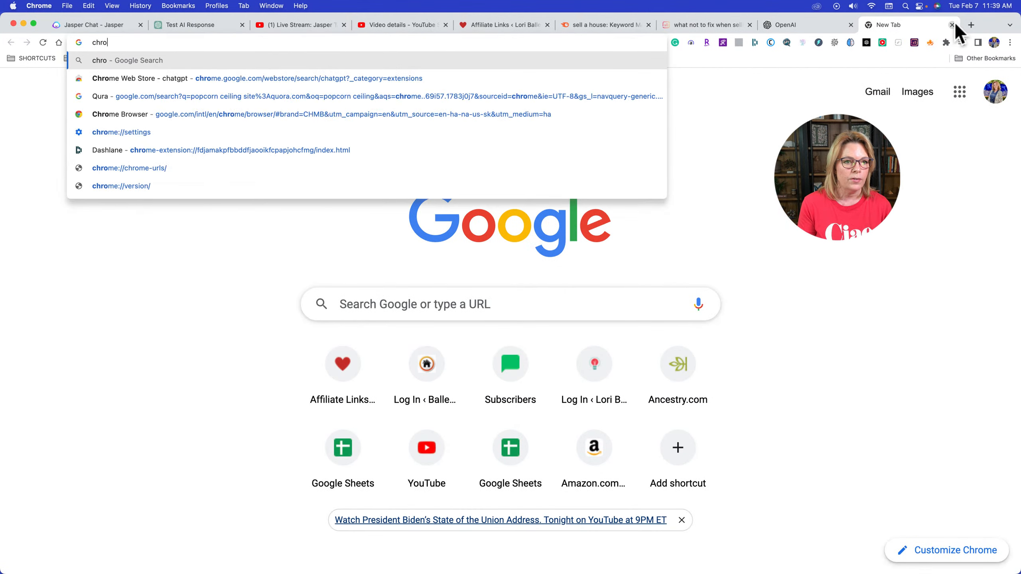
key("Return")
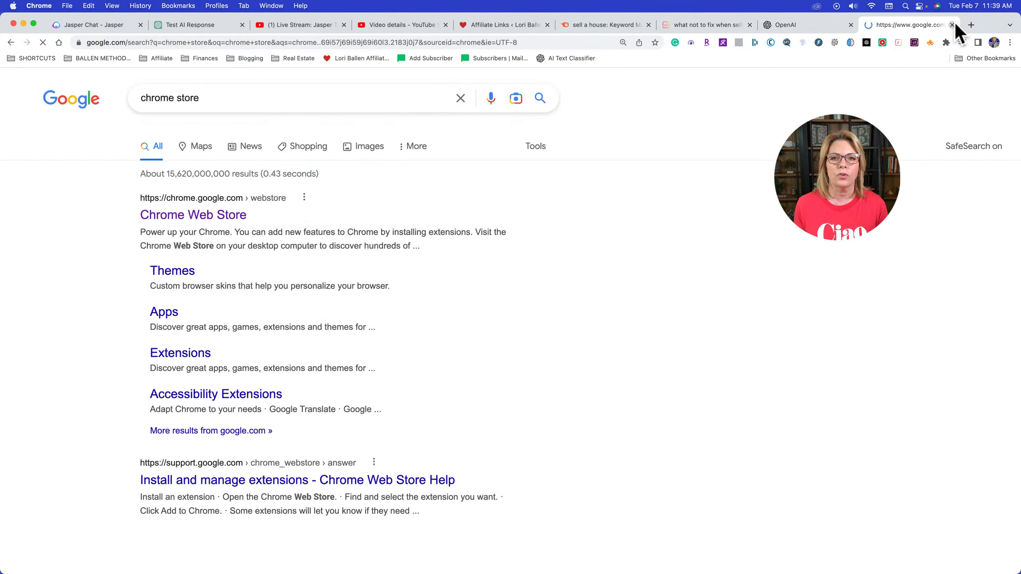
left_click(219, 218)
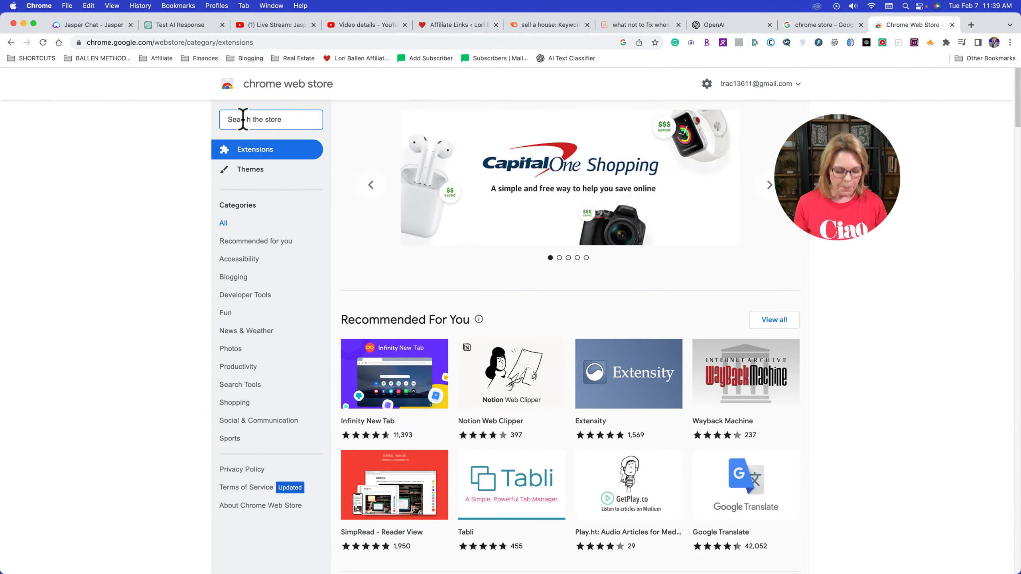
Search the Chrome Web Store for "chatgpt" and expand the results to all matching extensions
type("chatgpt")
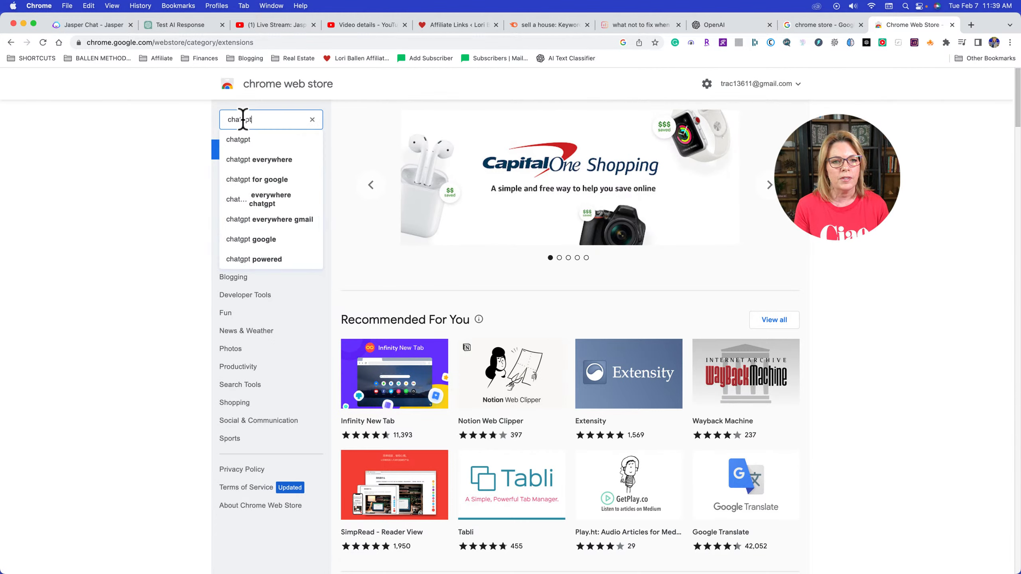
key("Return")
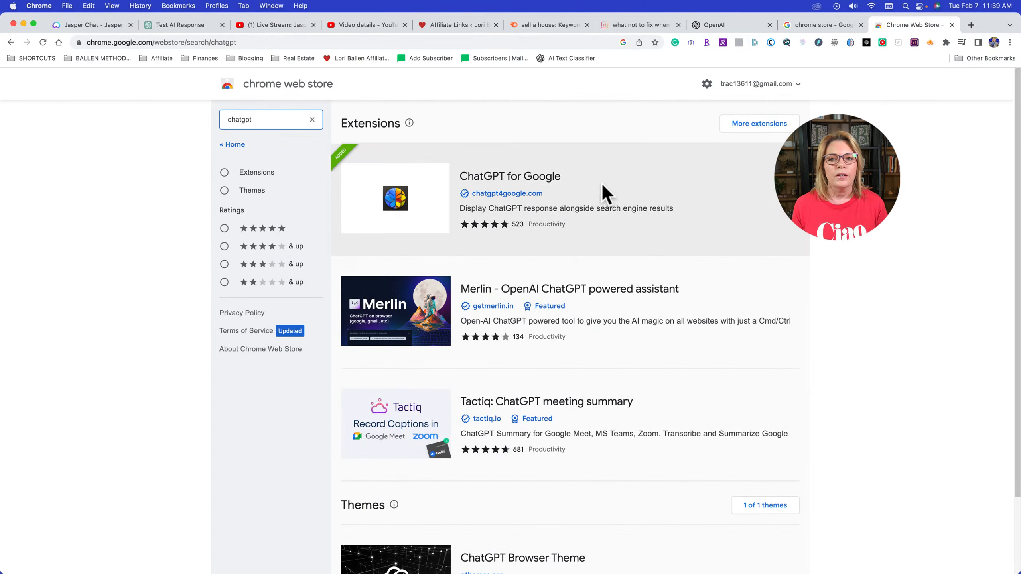
left_click(735, 126)
Look through the list of ChatGPT extensions to see what kinds of add-ons are offered
scroll(611, 326, "down", 5)
scroll(611, 326, "down", 20)
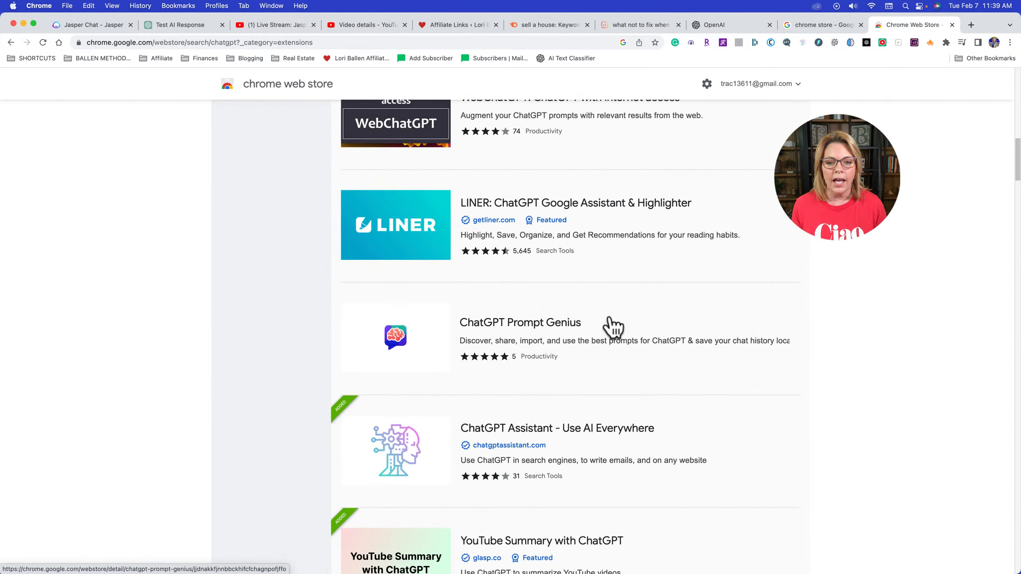
scroll(613, 328, "down", 20)
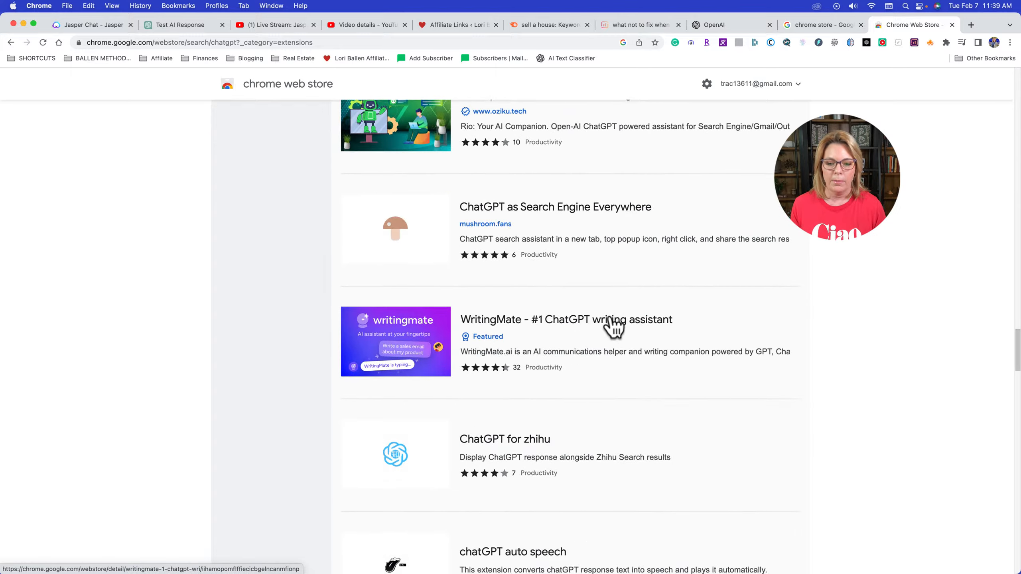
scroll(617, 327, "down", 20)
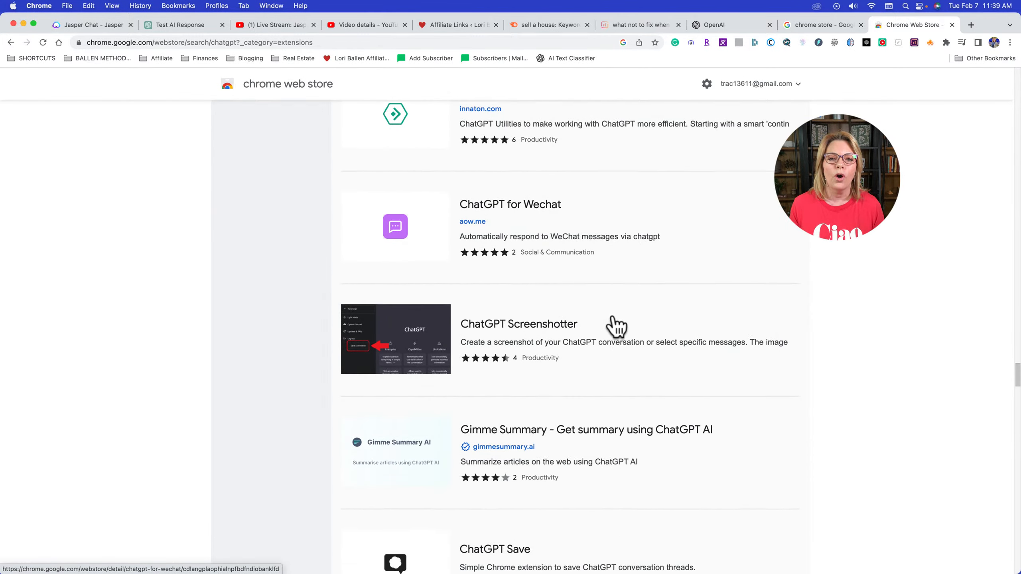
scroll(617, 327, "down", 15)
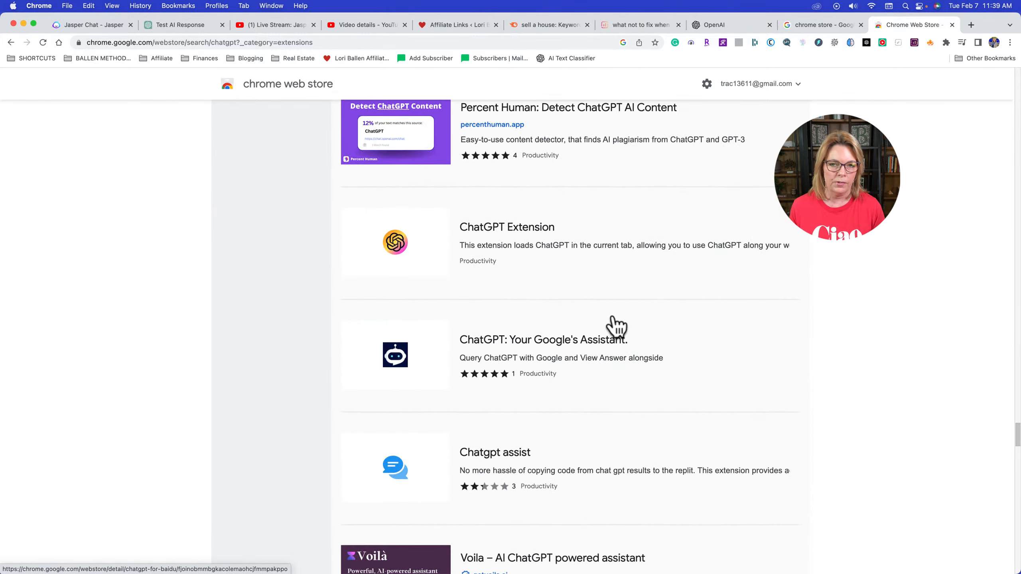
scroll(616, 327, "down", 20)
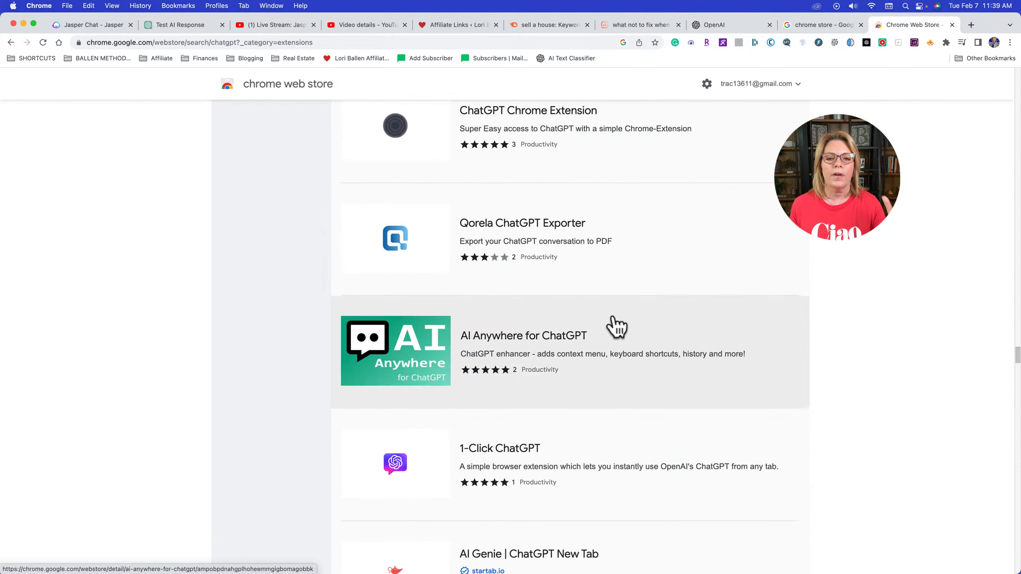
scroll(616, 327, "down", 12)
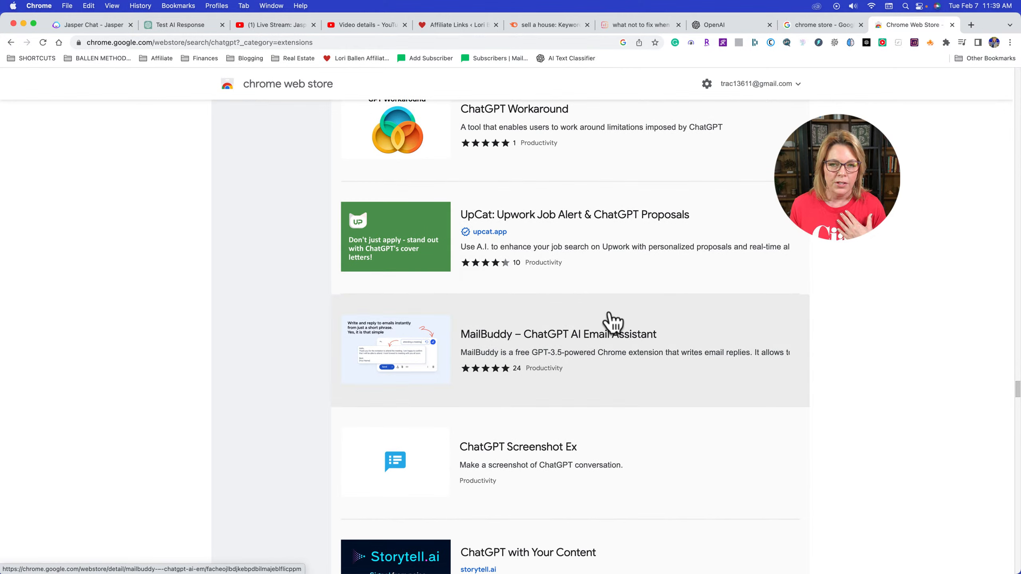
scroll(624, 322, "down", 10)
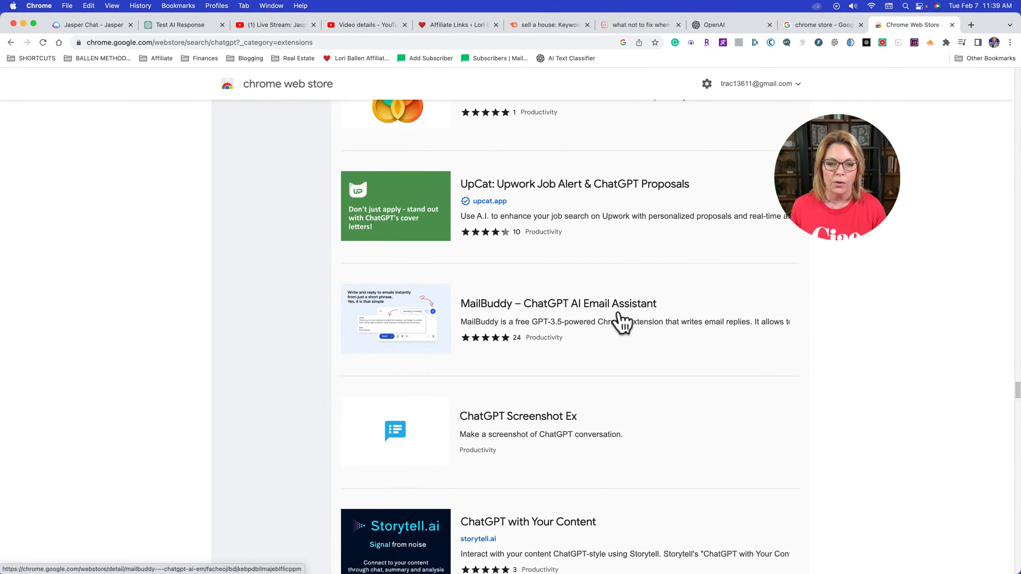
scroll(621, 326, "down", 10)
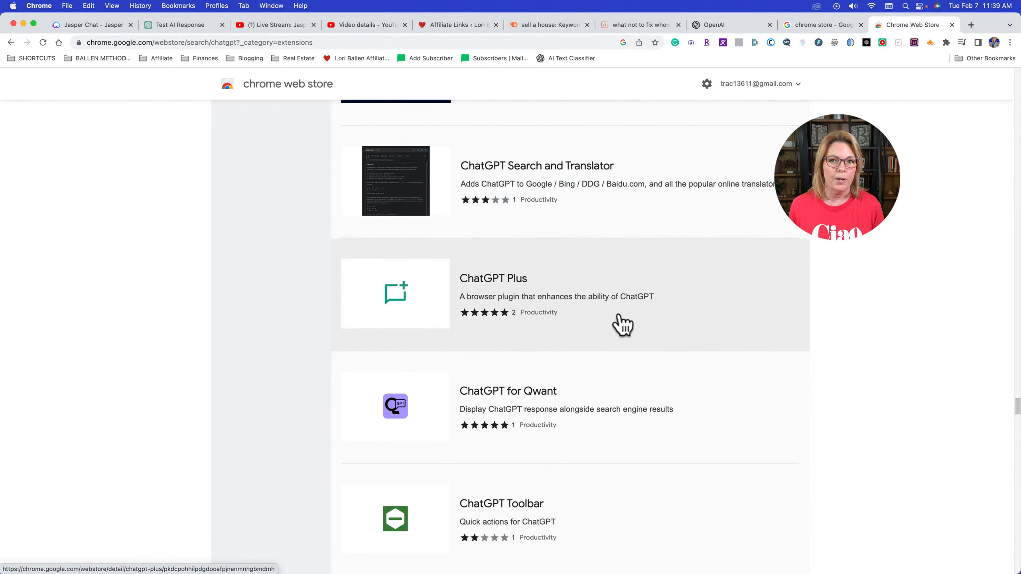
scroll(621, 324, "down", 7)
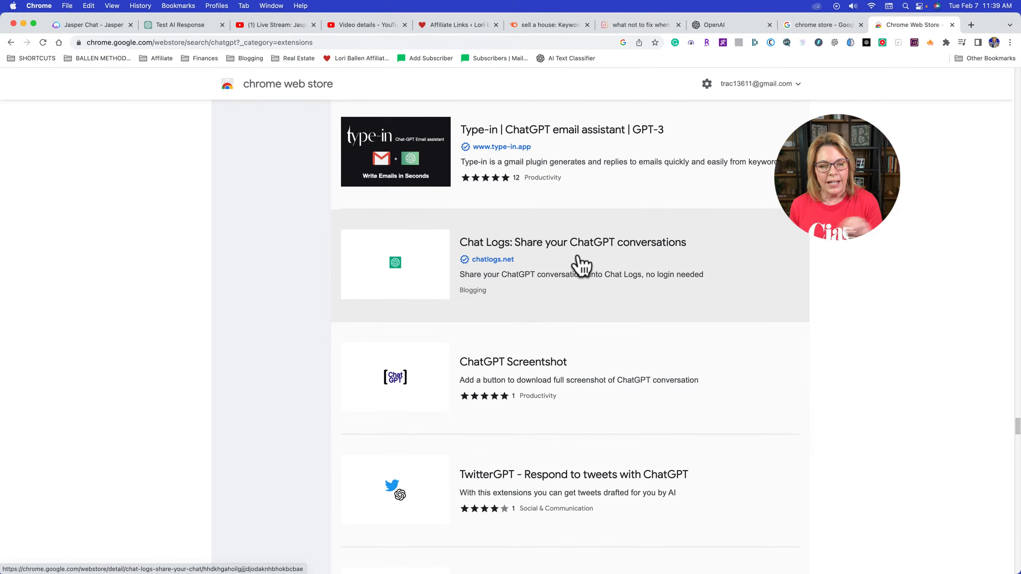
scroll(545, 251, "up", 5)
scroll(543, 248, "down", 20)
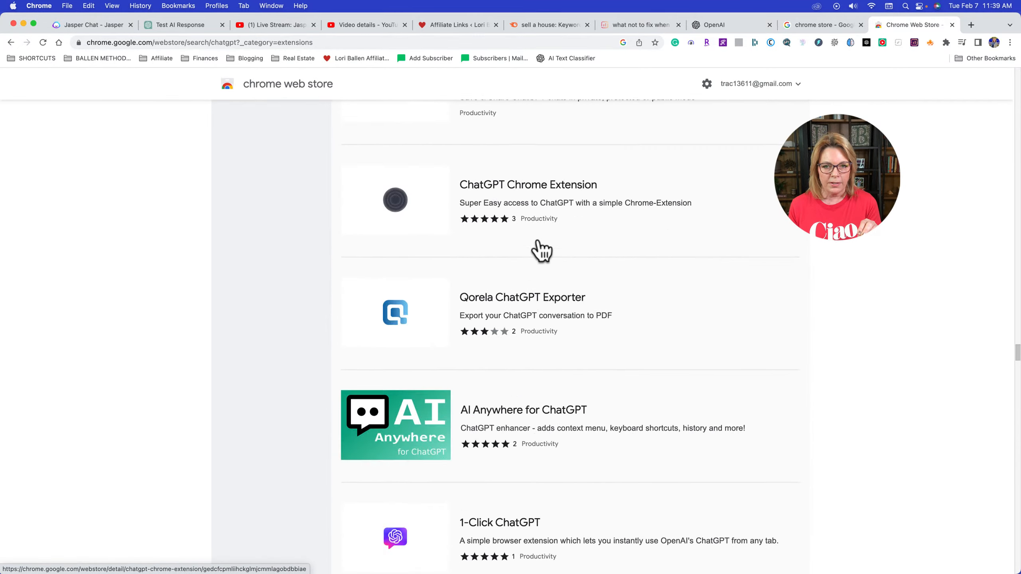
scroll(545, 257, "up", 20)
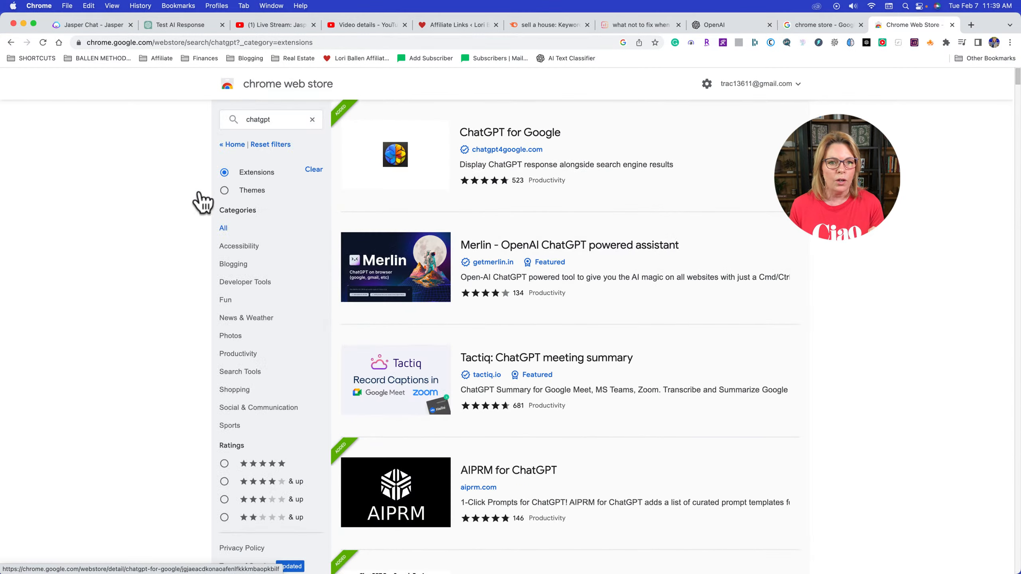
Replace the store search term with "webchatgpt" and run the search among extensions
left_click(245, 120)
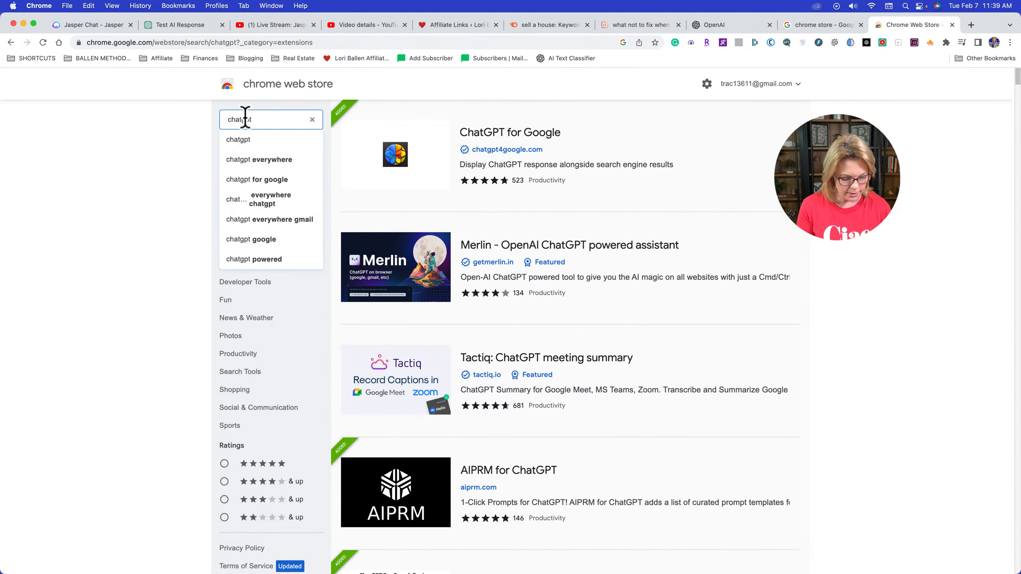
double_click(245, 119)
type("webchatgpt")
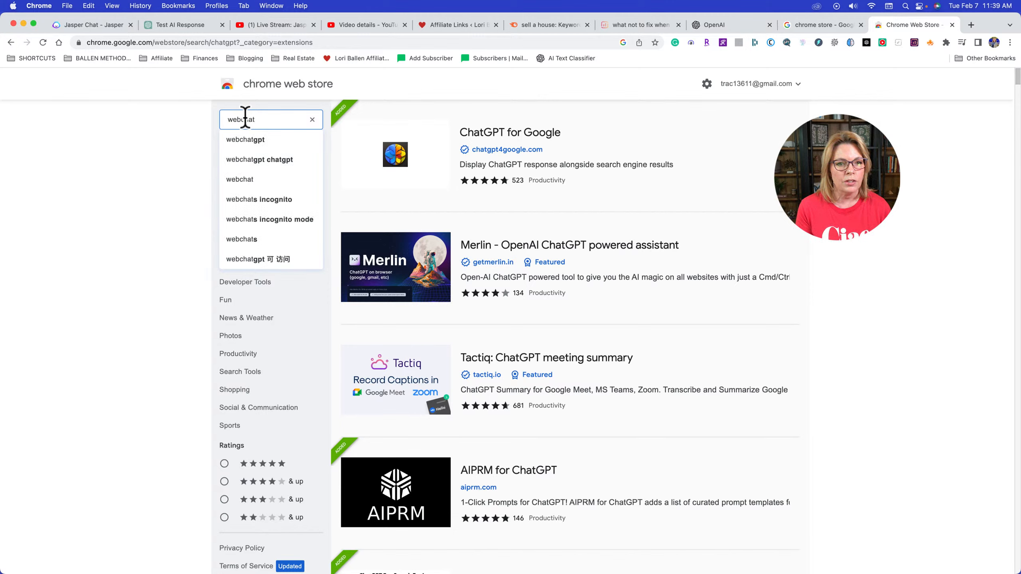
key("Return")
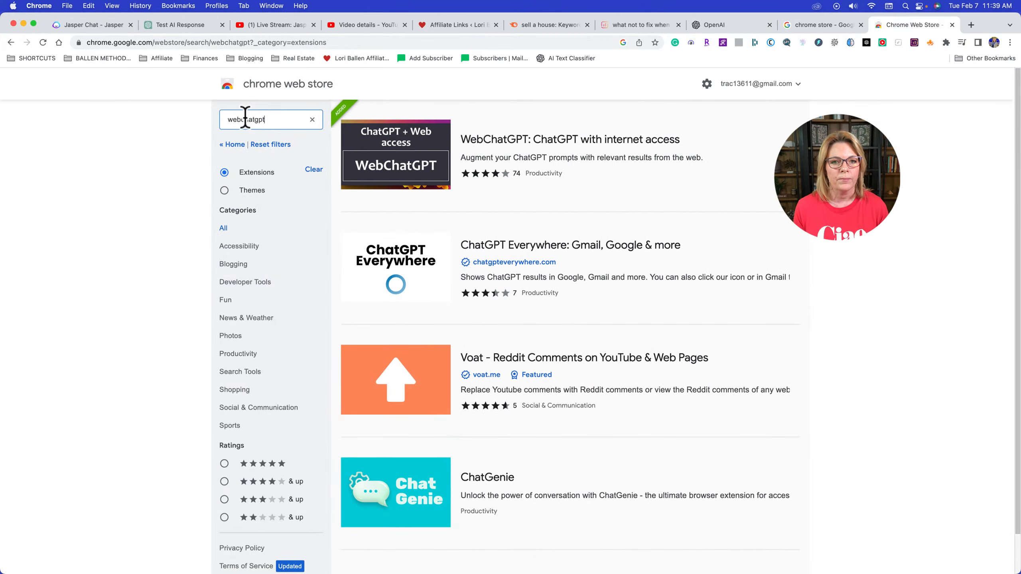
View the WebChatGPT store page and the browser's installed extensions, and return to the Test AI Response chat in ChatGPT
left_click(411, 170)
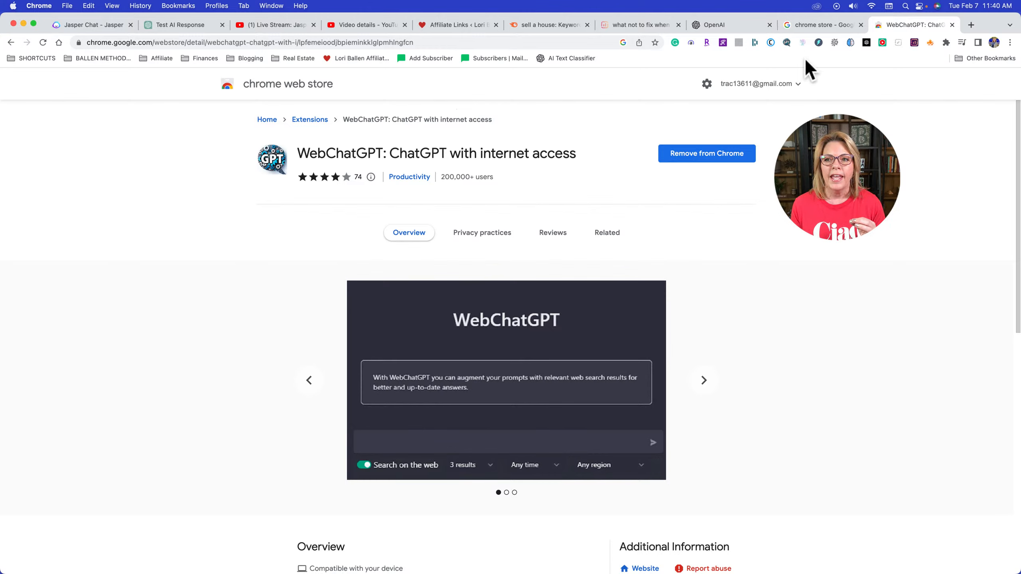
left_click(947, 42)
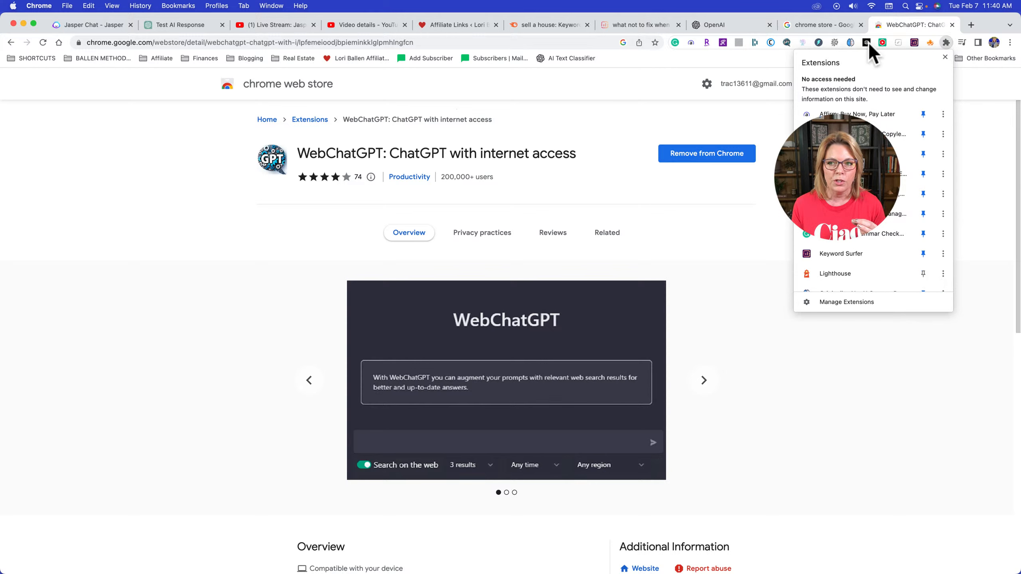
left_click(205, 23)
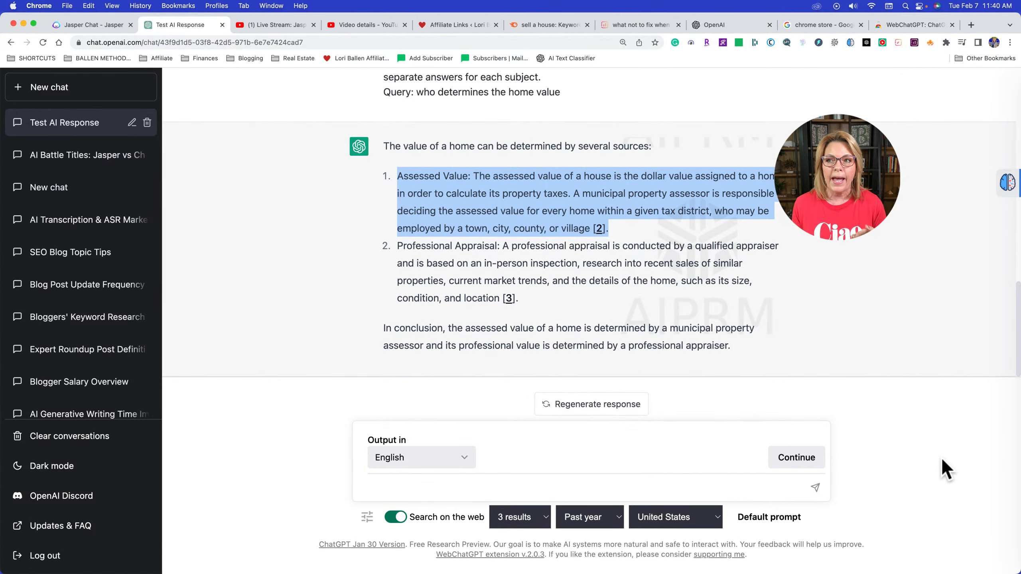
left_click(438, 482)
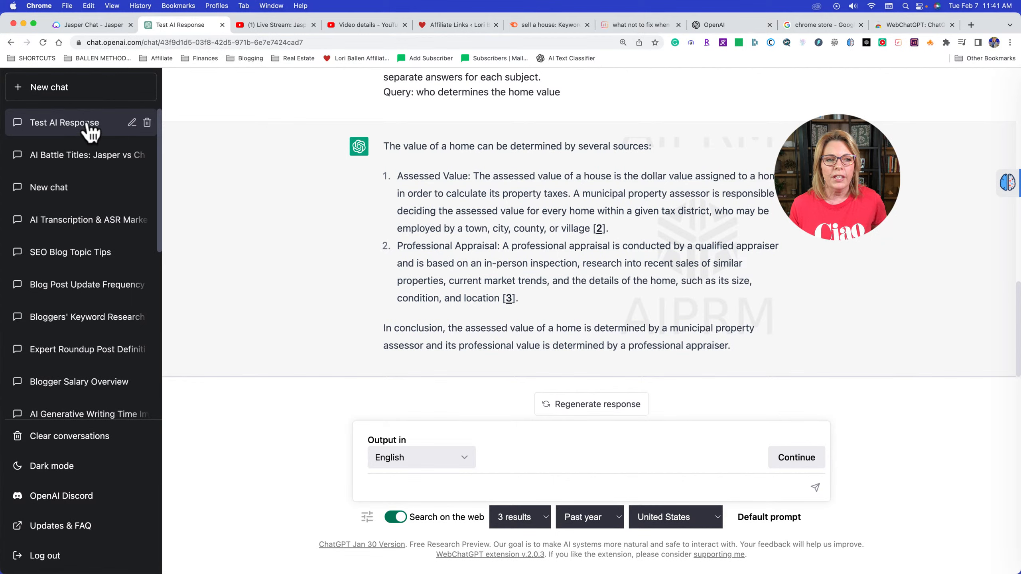
Switch to Jasper Chat and submit the prompt "give me blog topics for instagram marketing"
left_click(118, 25)
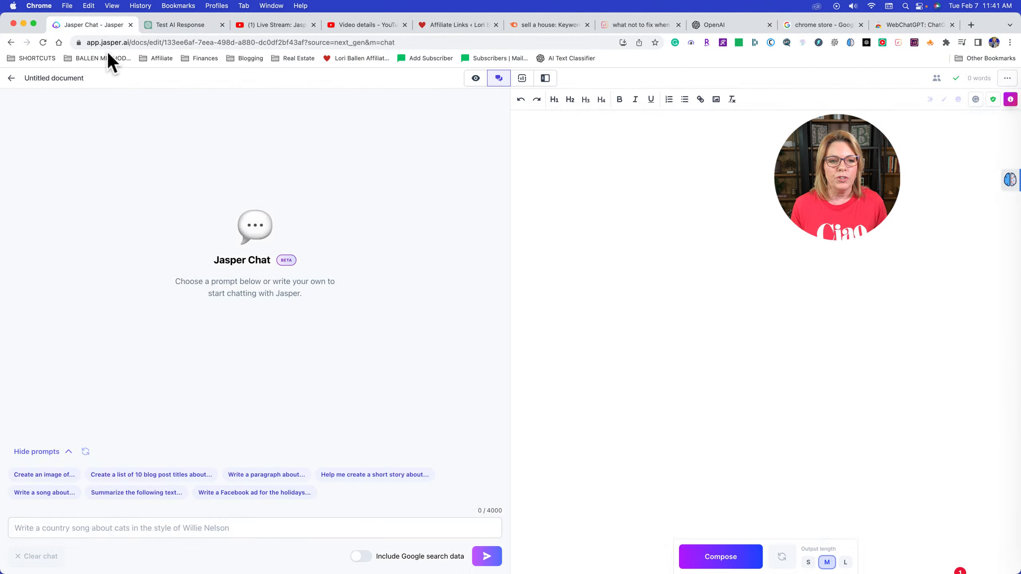
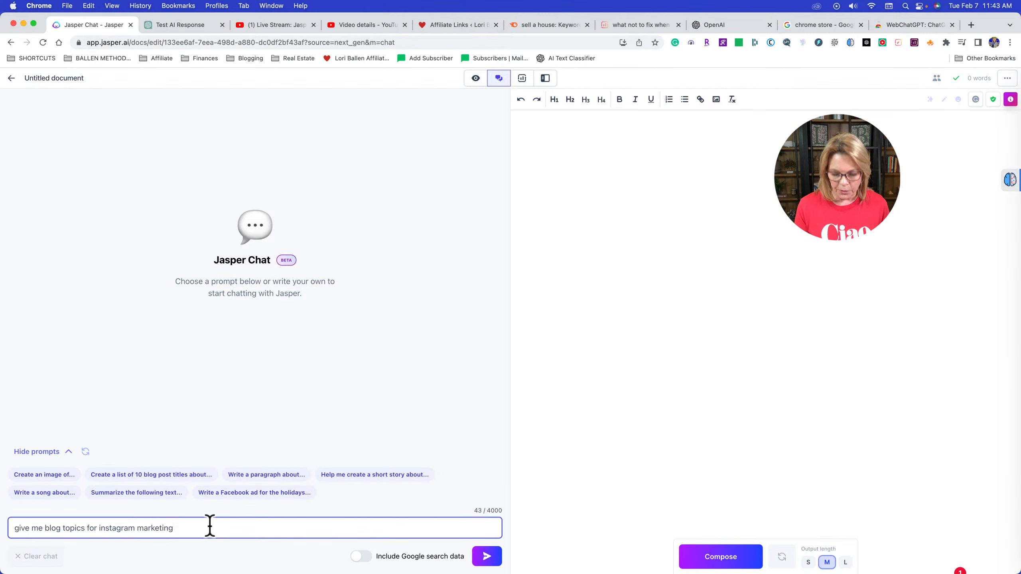
key("Return")
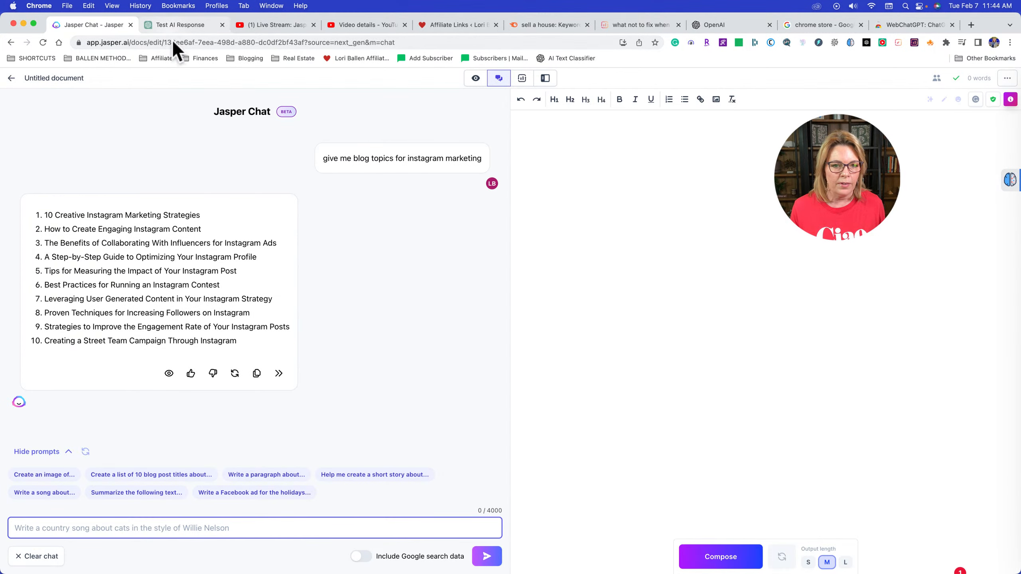
Copy the Instagram marketing prompt from Jasper Chat and submit it in a new ChatGPT chat
left_click_drag(321, 158, 489, 160)
key("super+c")
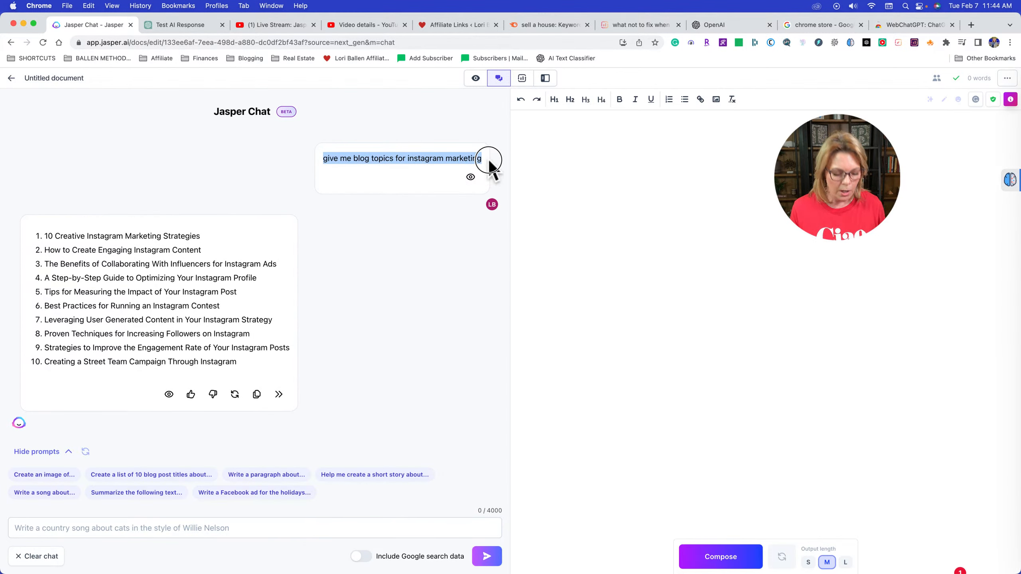
left_click(203, 25)
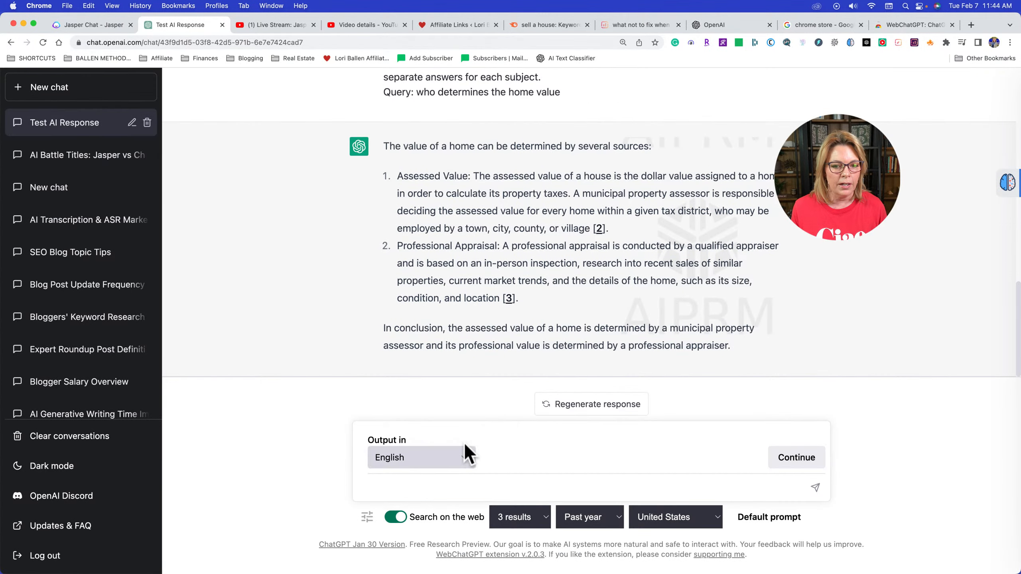
left_click(62, 91)
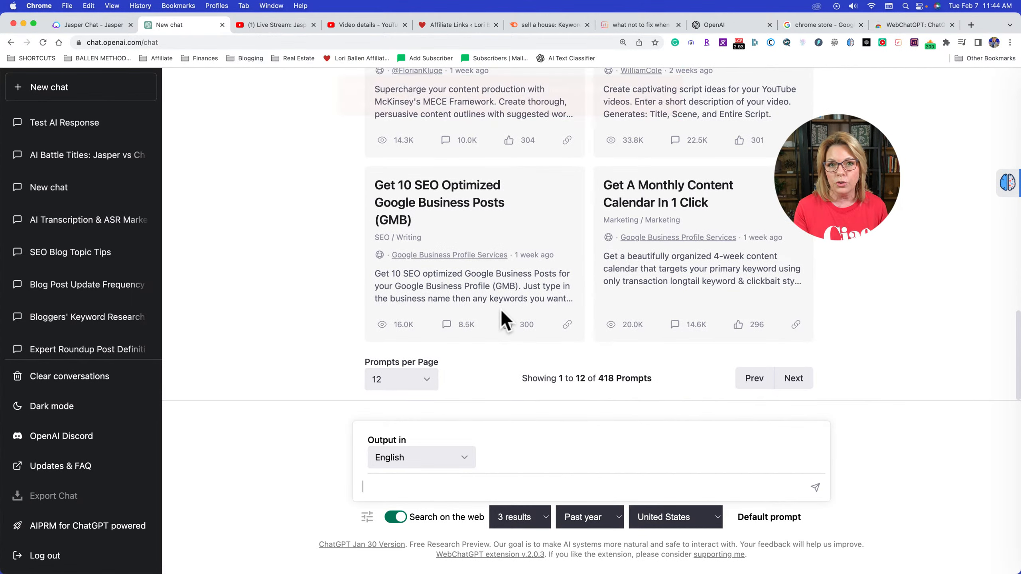
type("give me blog topics for instagram marketing")
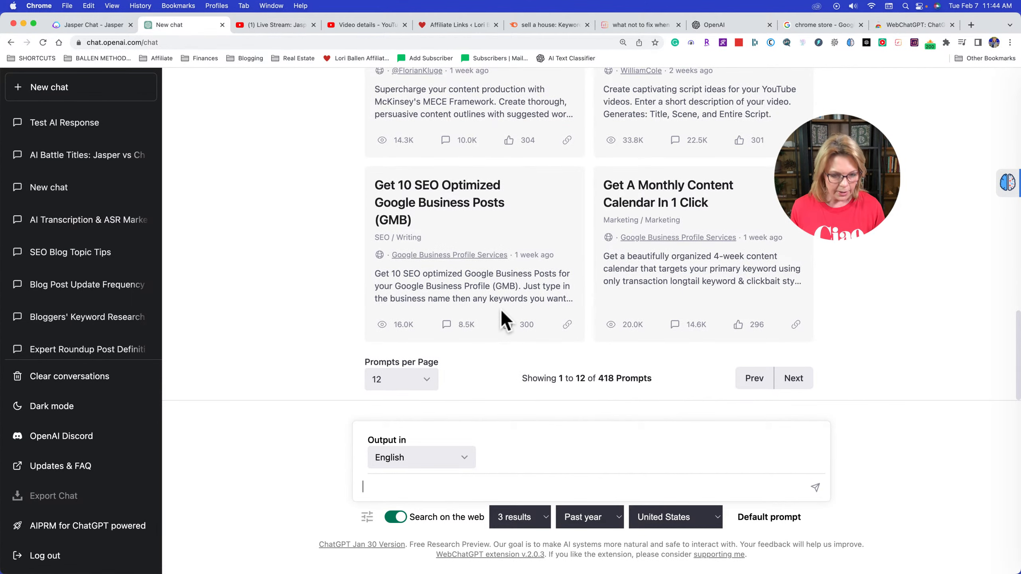
key("Return")
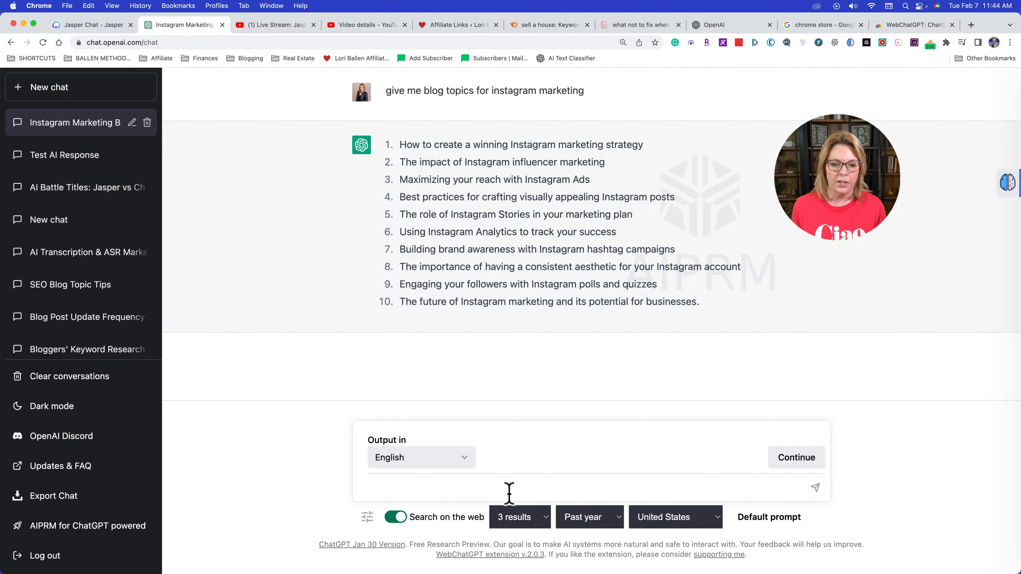
Submit the follow-up "make this more creative" in the ChatGPT conversation with web search enabled
type("make")
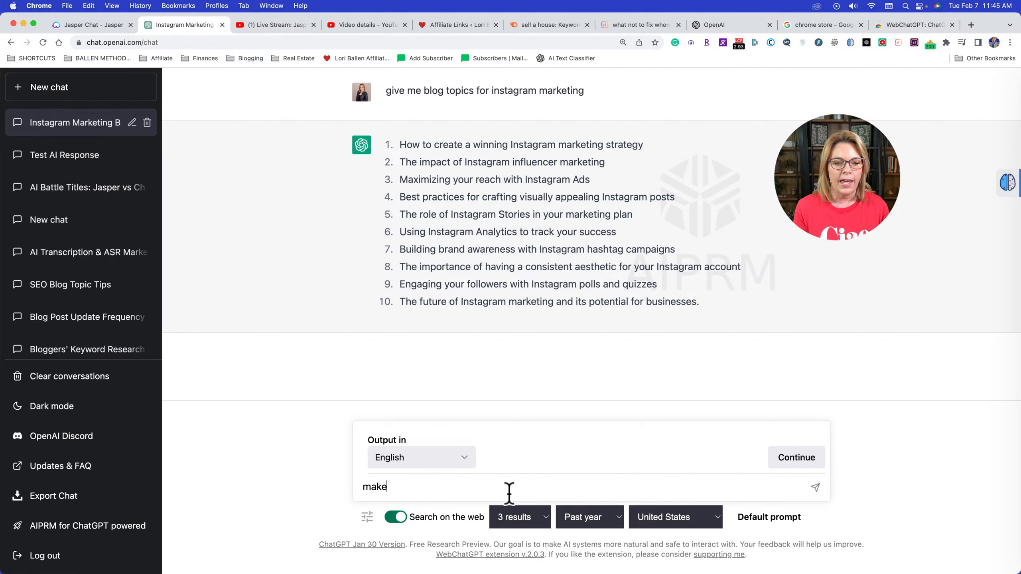
type(" this more creative")
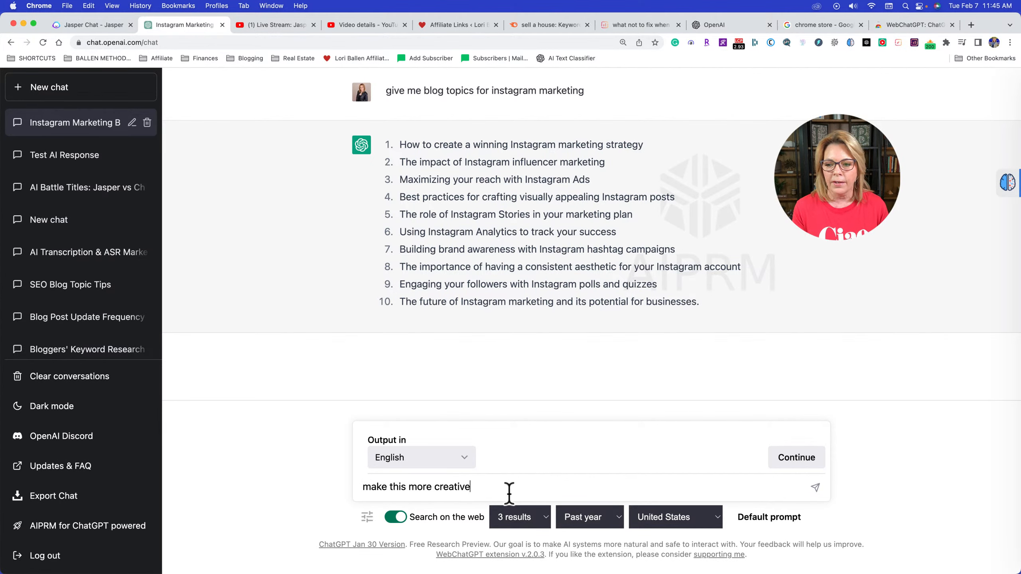
key("Return")
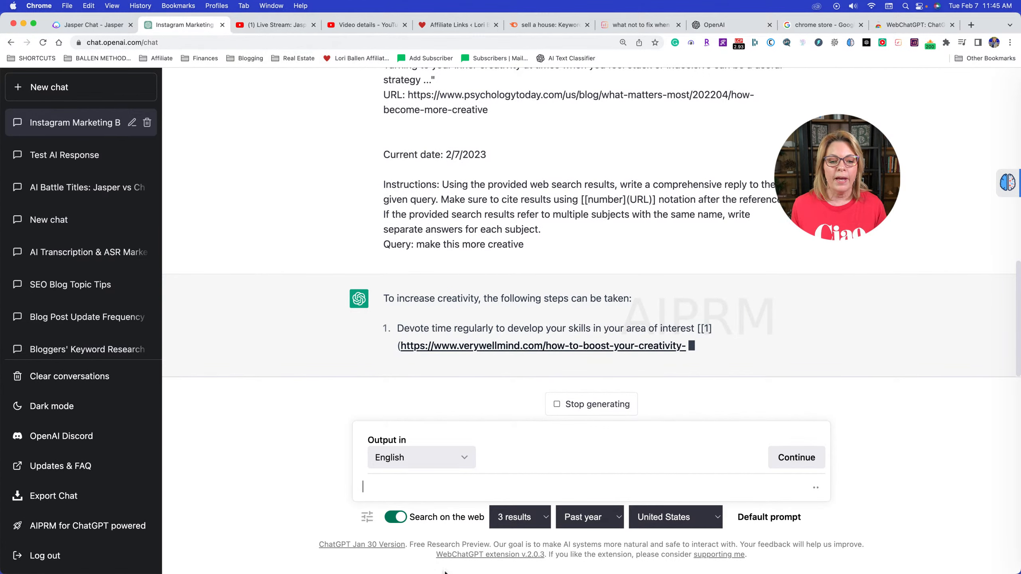
Turn off web search and submit "give me blog topics for instagram marketing" in a new ChatGPT chat, stopping the generation partway
left_click(395, 518)
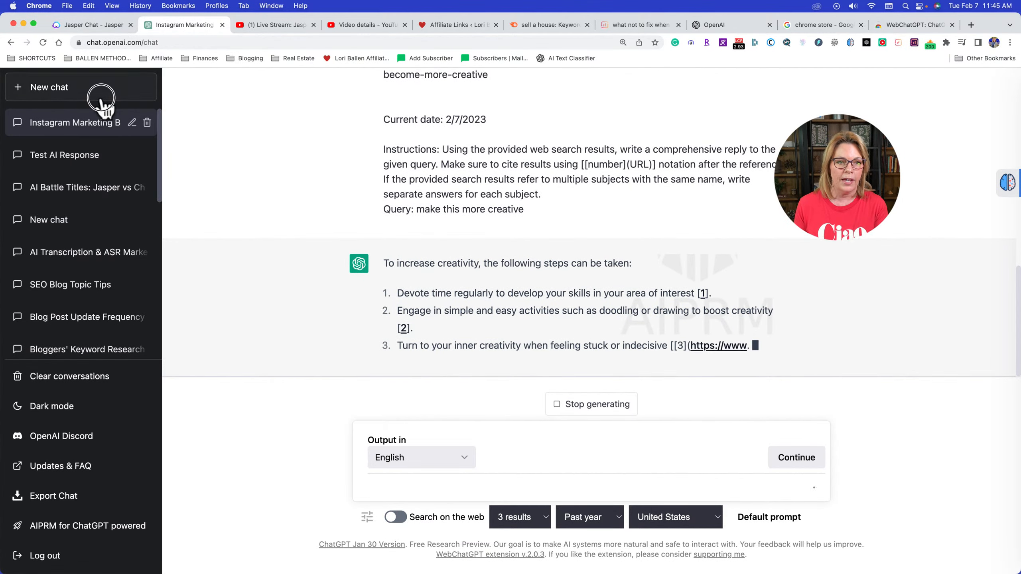
left_click(114, 91)
key("super+v")
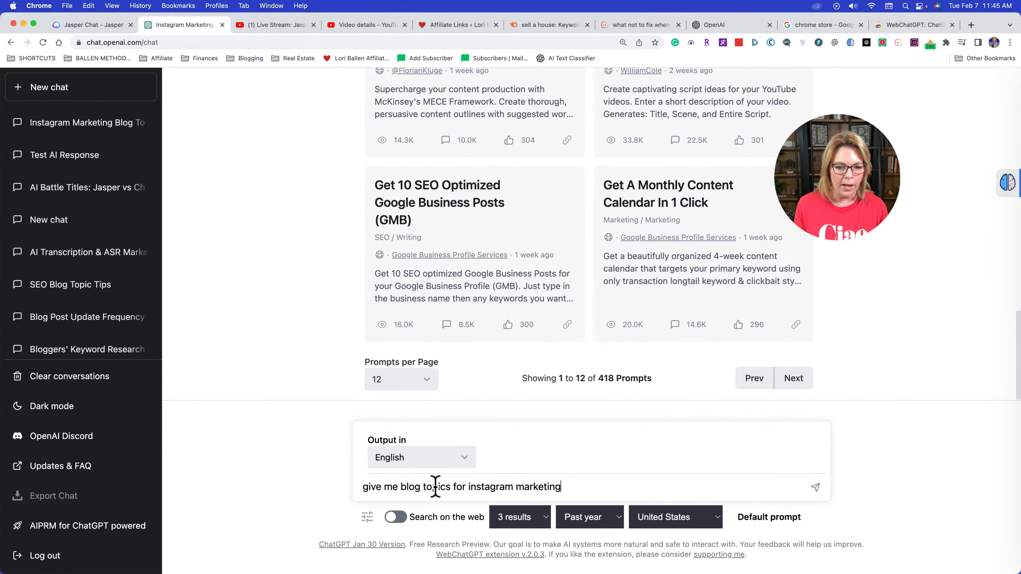
key("Return")
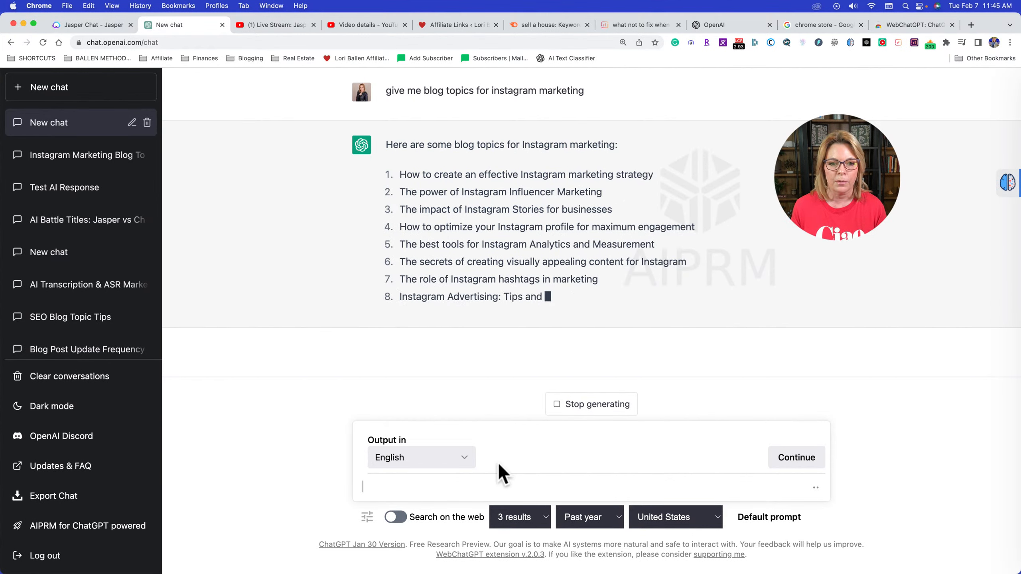
left_click(599, 406)
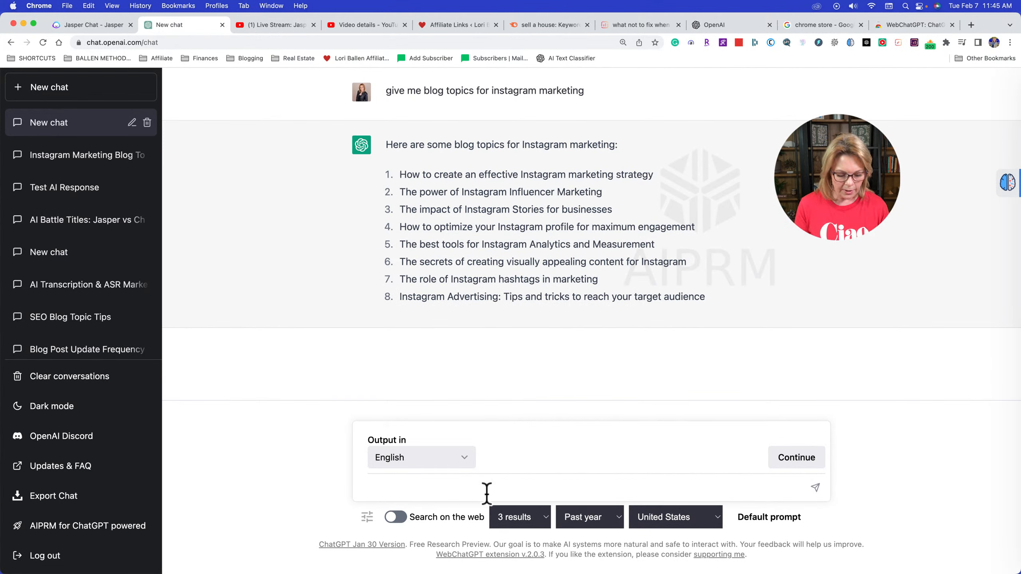
Ask ChatGPT to "make them more creative" as a follow-up to the blog topic list
type("make them")
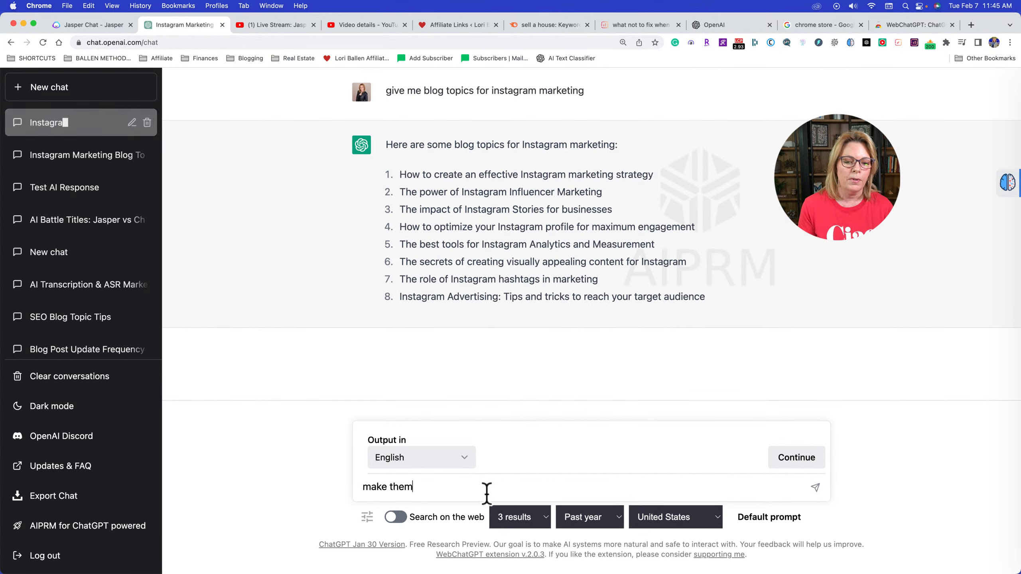
type(" more creative")
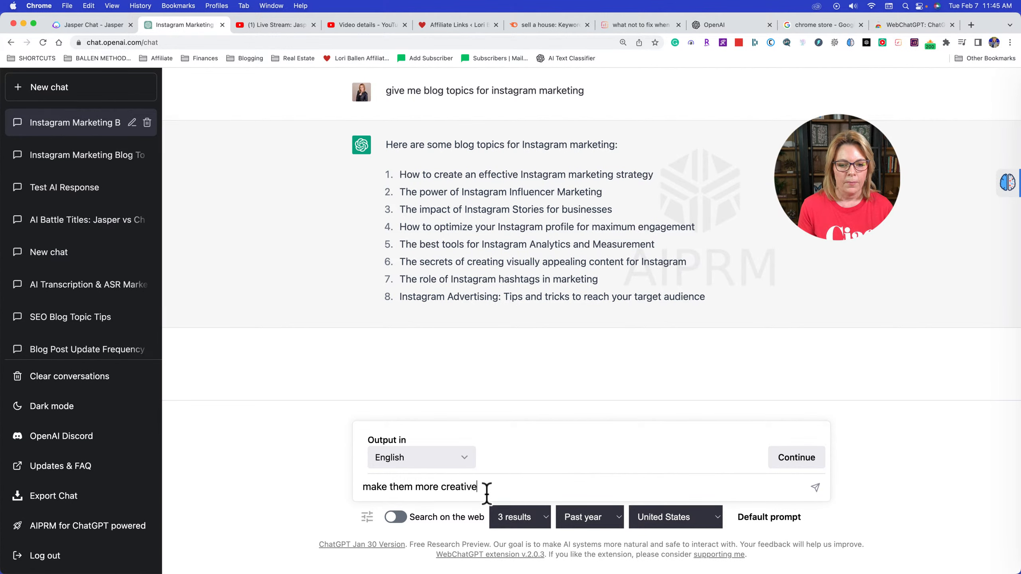
key("Return")
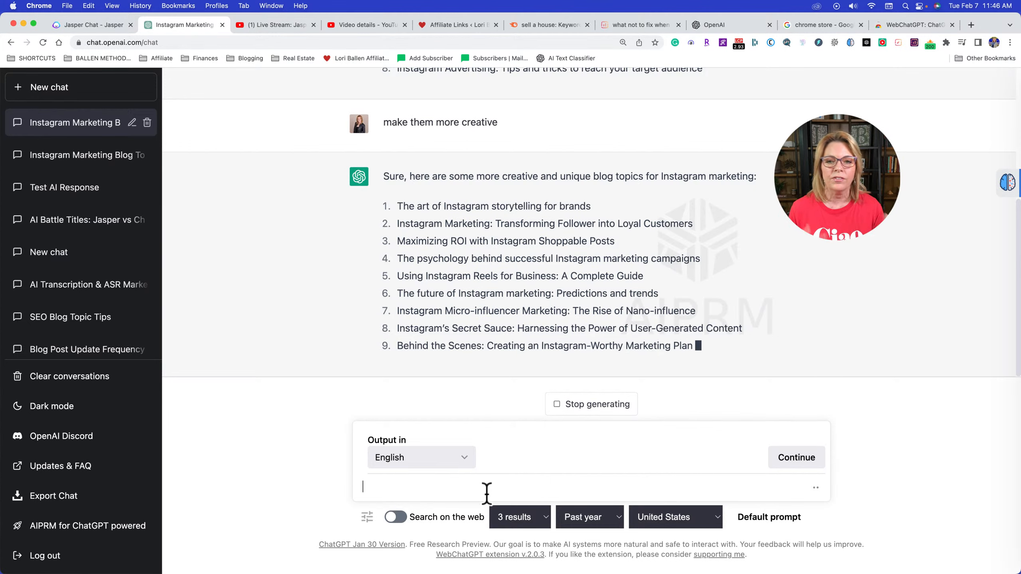
Switch to Jasper Chat and submit the follow-up "do this again, but start with a number"
left_click(110, 26)
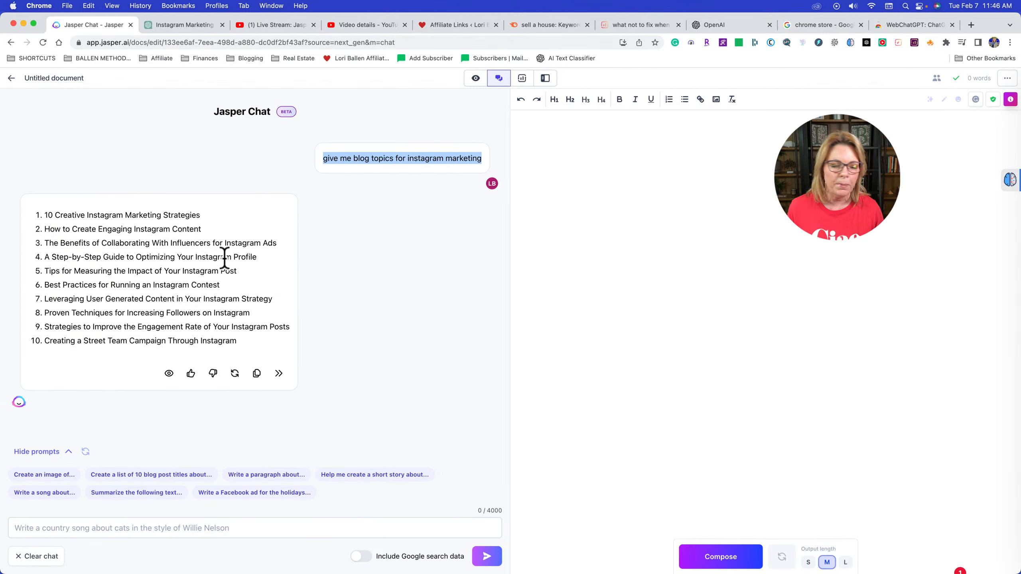
left_click(160, 527)
type("do this aga")
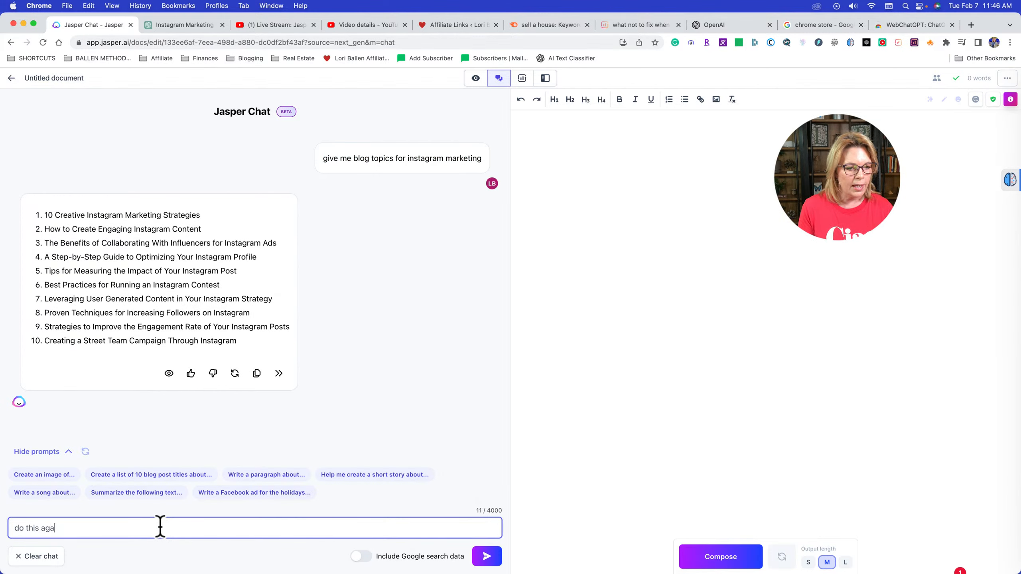
type("in, but start w")
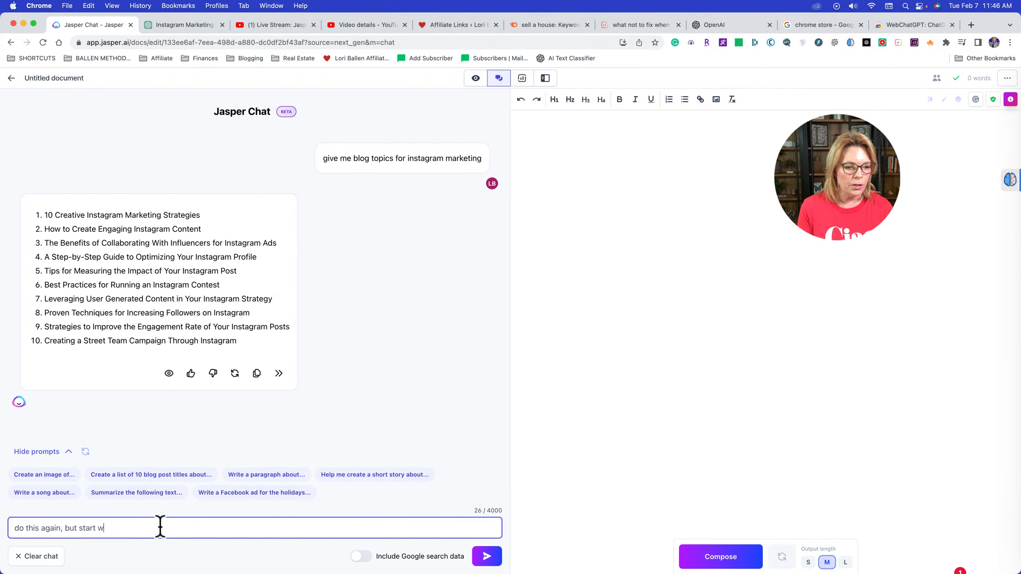
type("ith a number")
key("Return")
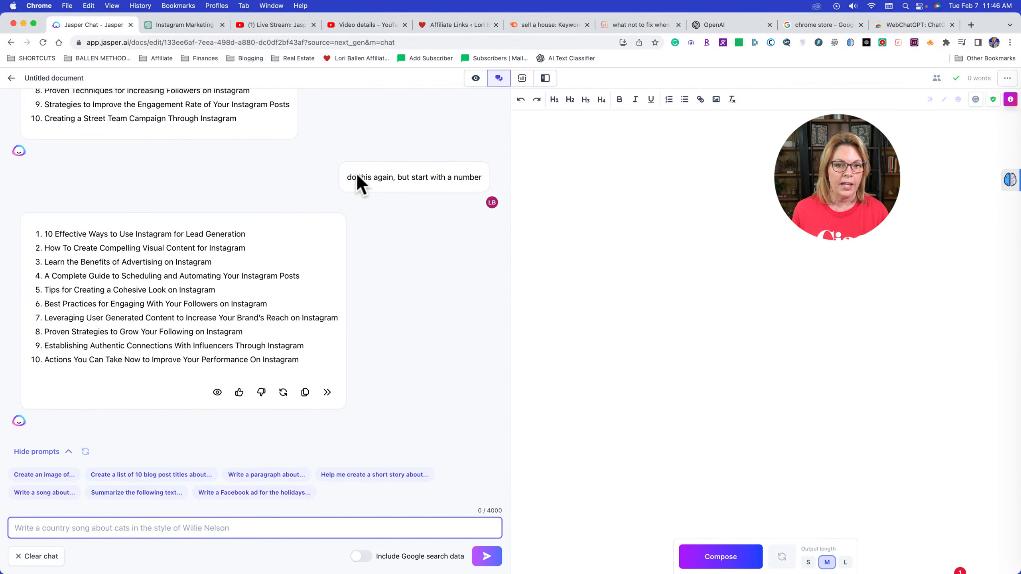
Copy the "do this again, but start with a number" prompt from Jasper Chat and try submitting it in ChatGPT
left_click_drag(348, 178, 485, 186)
key("super+c")
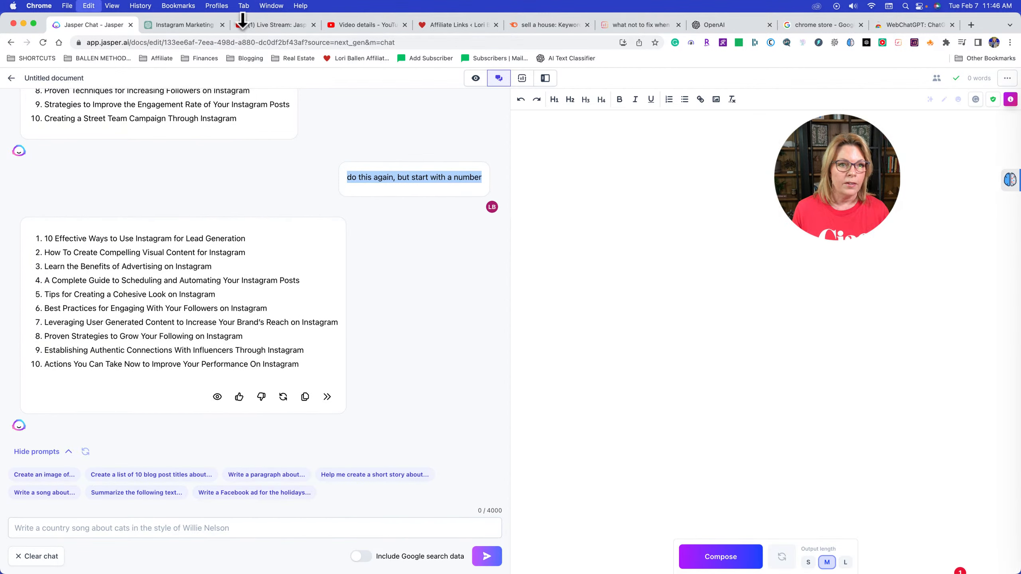
left_click(214, 27)
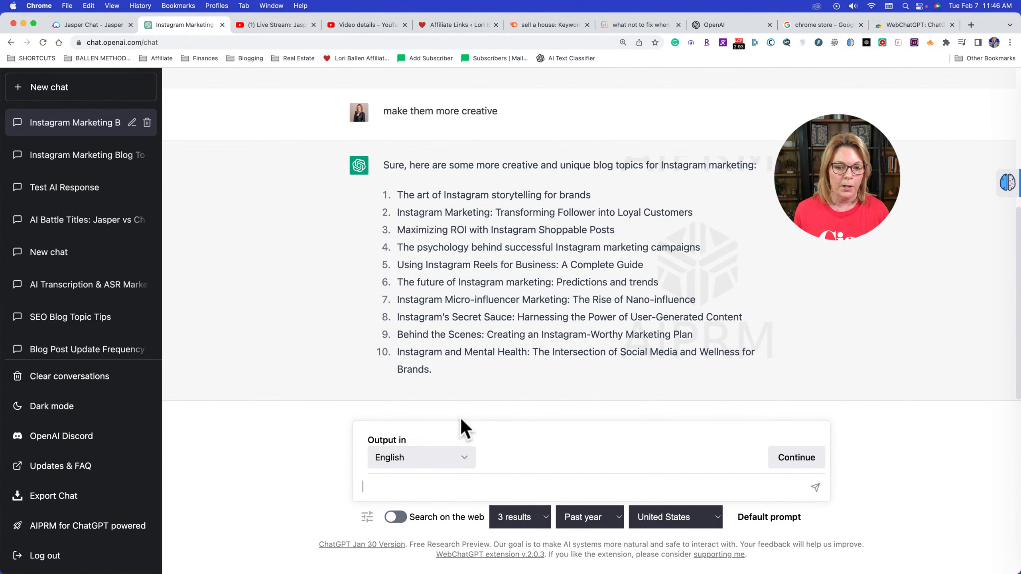
left_click(478, 488)
key("super+v")
key("Return")
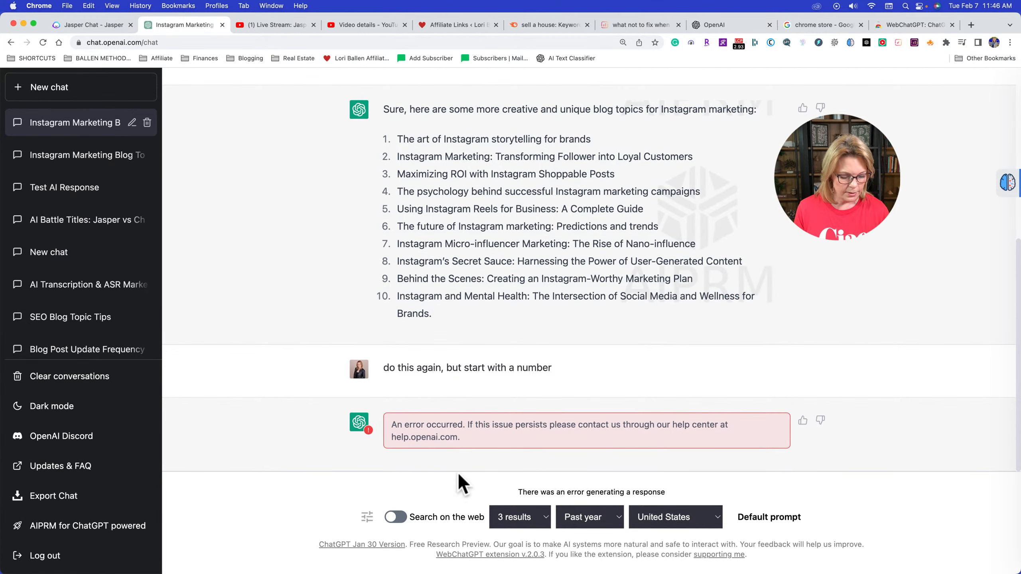
Reload ChatGPT and reopen the most recent Instagram marketing conversation
key("super+r")
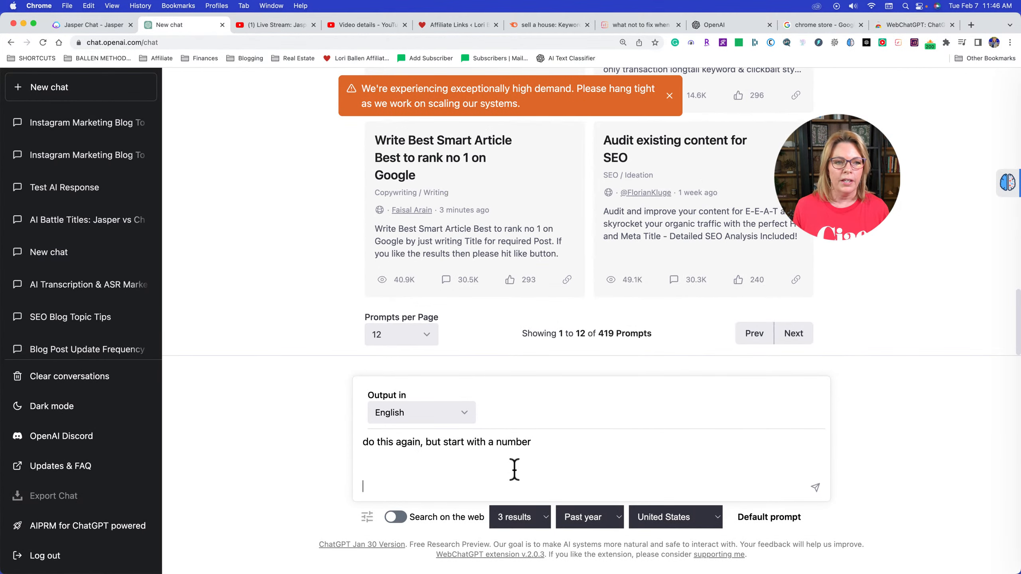
left_click(478, 452)
left_click_drag(529, 457, 554, 429)
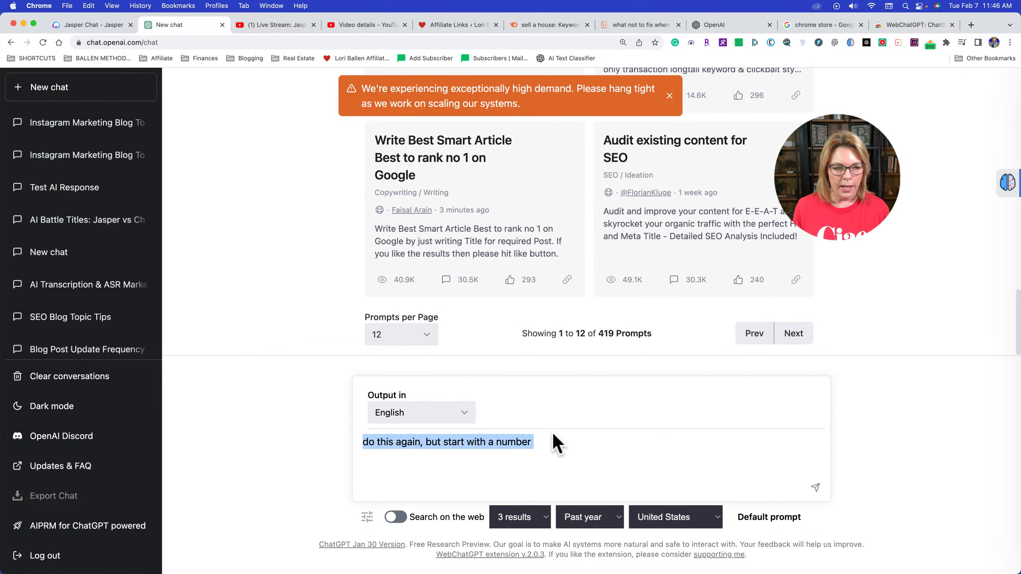
left_click(86, 123)
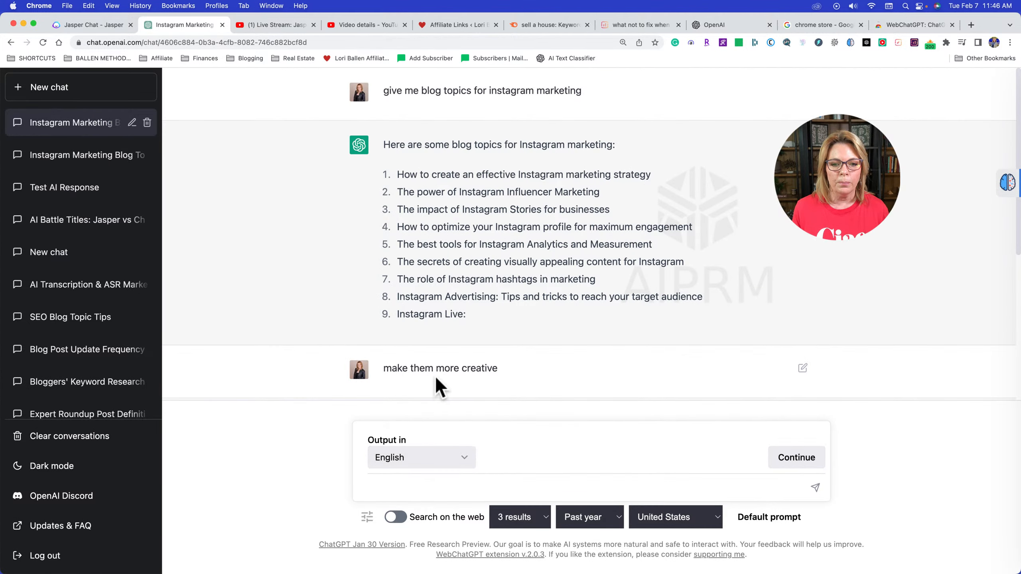
Submit the follow-up "start with a number" in the reopened Instagram marketing conversation
left_click(423, 491)
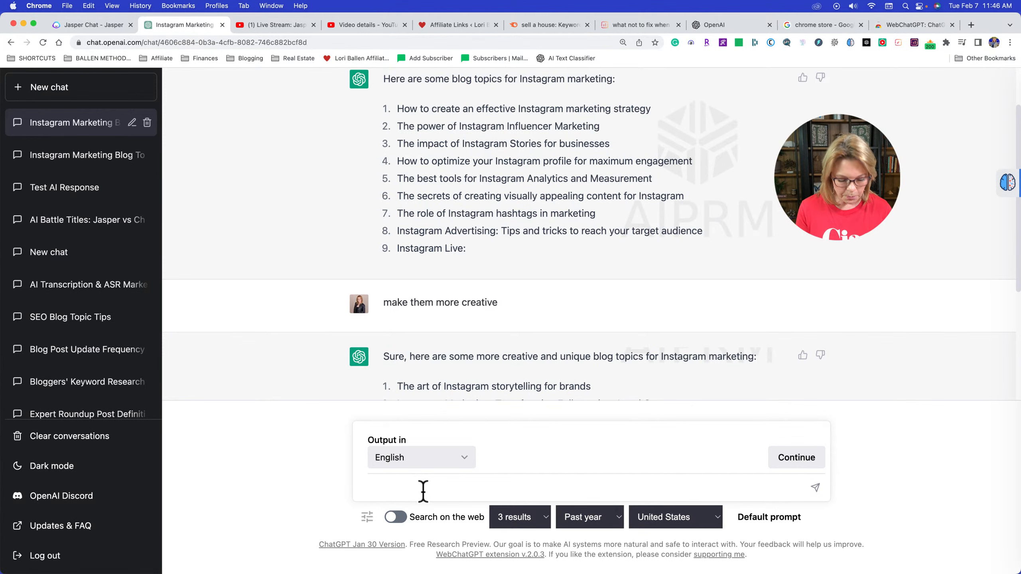
type("start with a number")
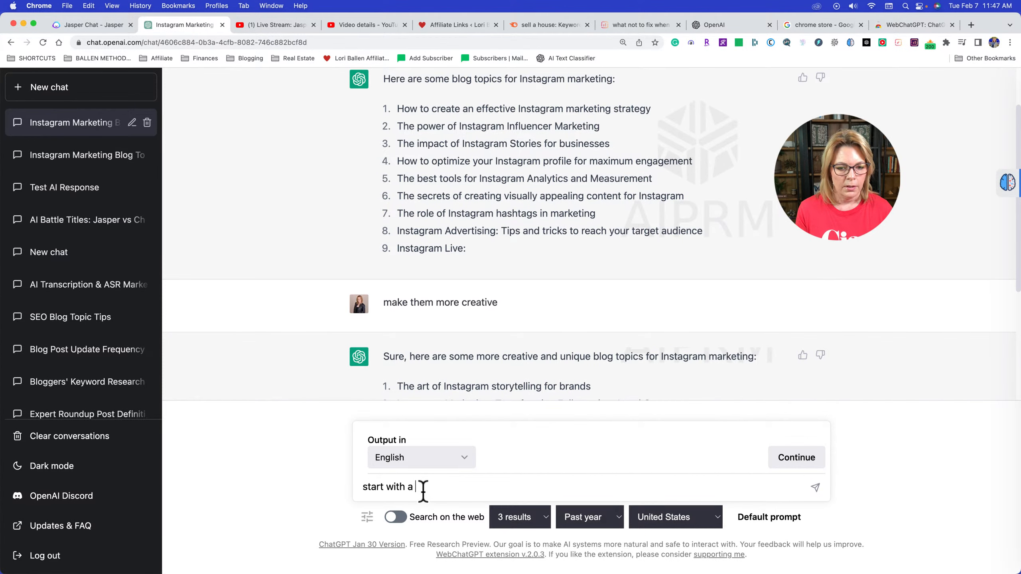
key("Return")
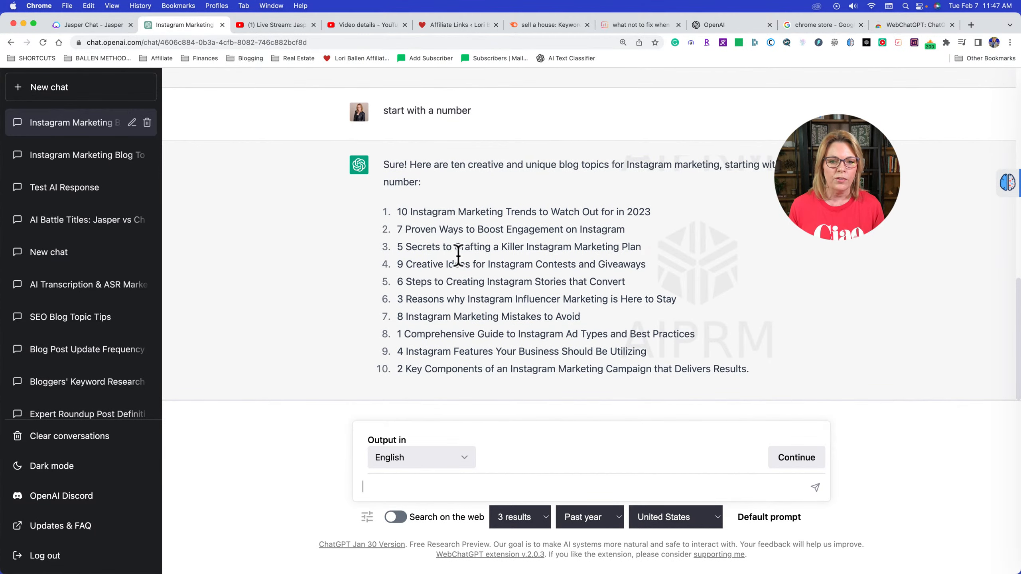
Submit "great, write an outline for a comprehensive blog about:" followed by the copied title "5 Secrets to Crafting a Killer Instagram Marketing Plan"
left_click_drag(399, 246, 643, 244)
key("super+c")
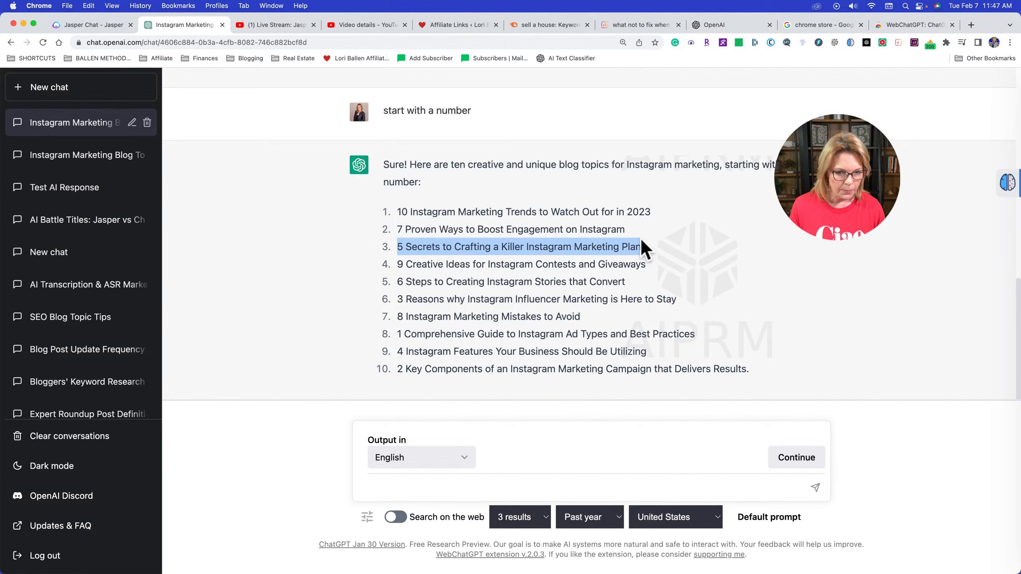
left_click(450, 484)
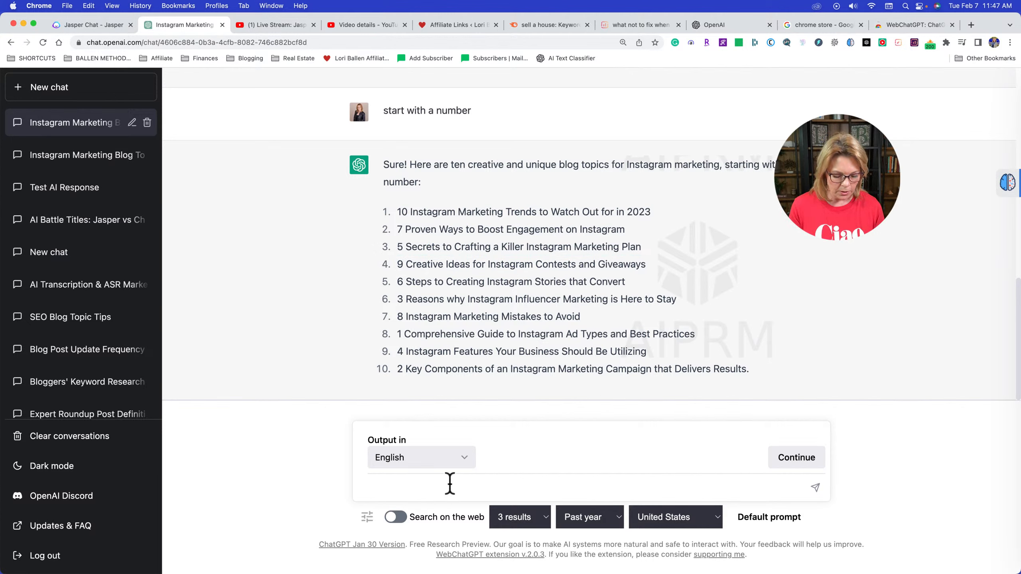
type("great, write a")
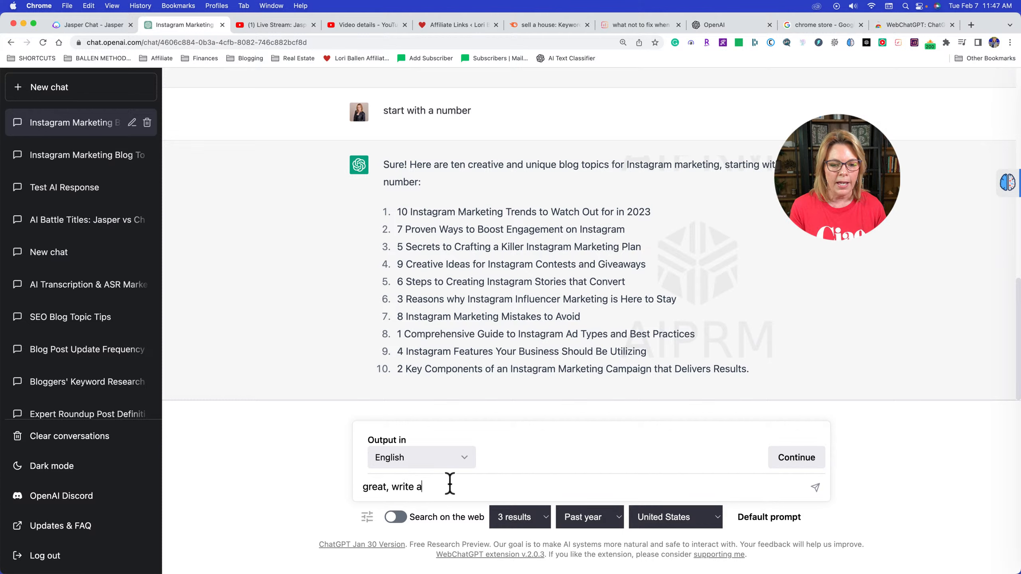
type("n h")
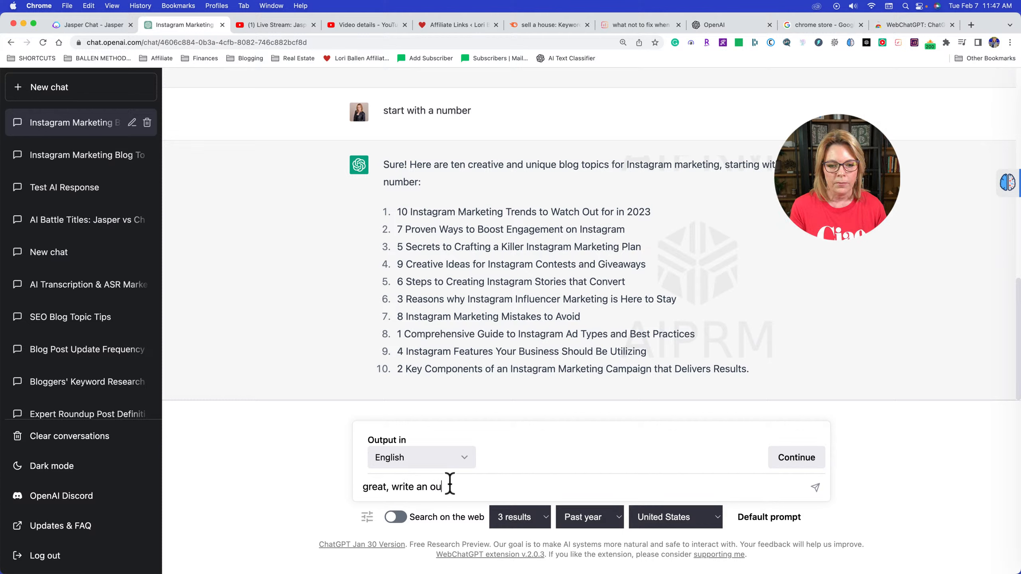
type("utline for a comprehen")
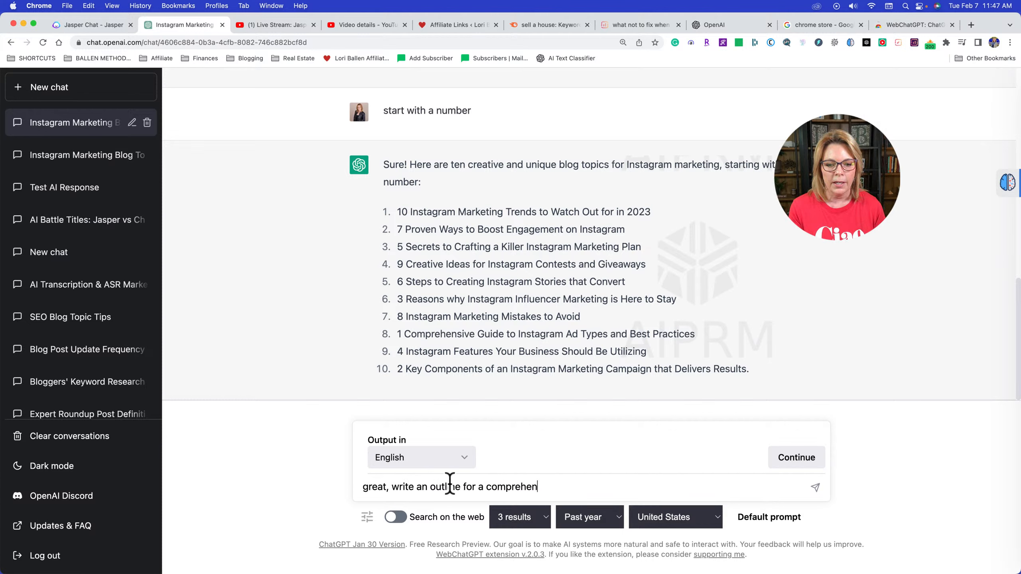
type("sive blog about:")
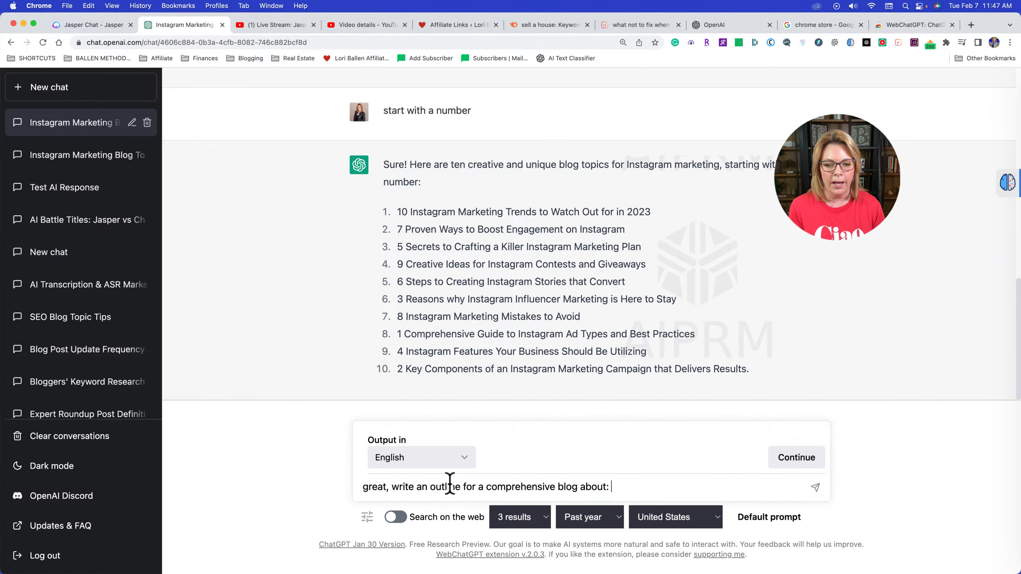
key("super+v")
key("Return")
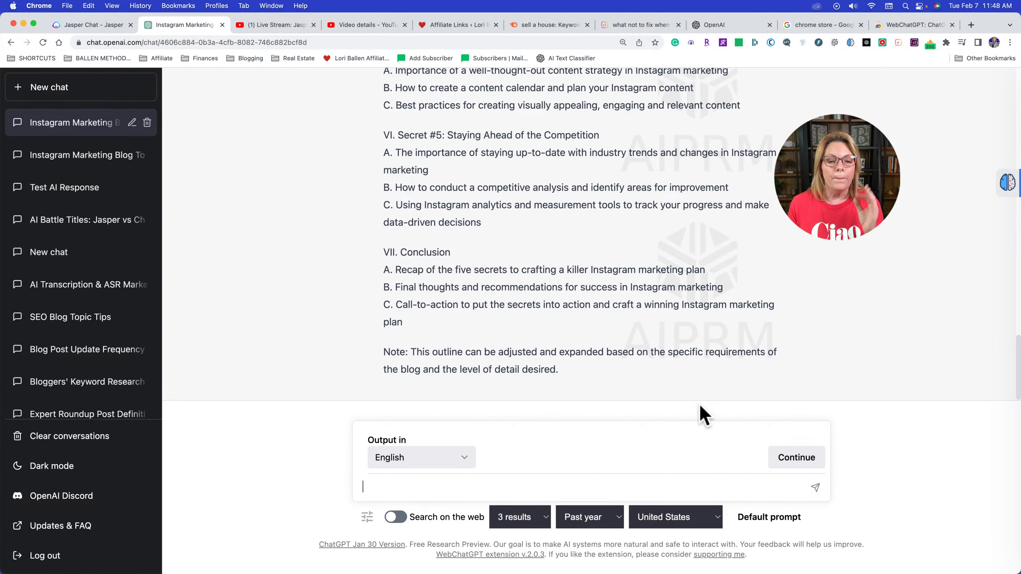
Read through ChatGPT's blog outline for the Instagram marketing plan from its introduction through the numbered secrets
scroll(701, 362, "up", 10)
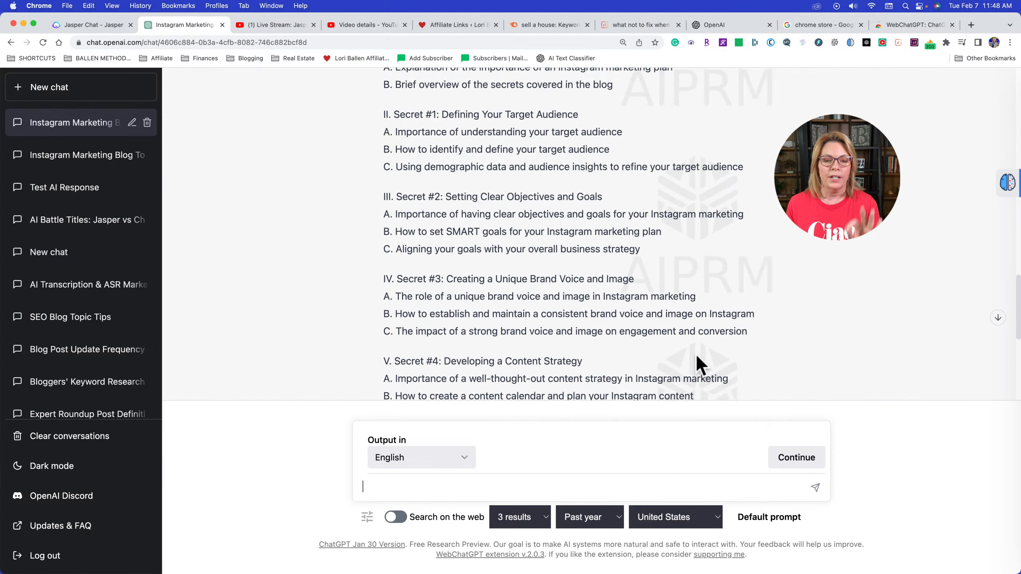
scroll(658, 362, "down", 3)
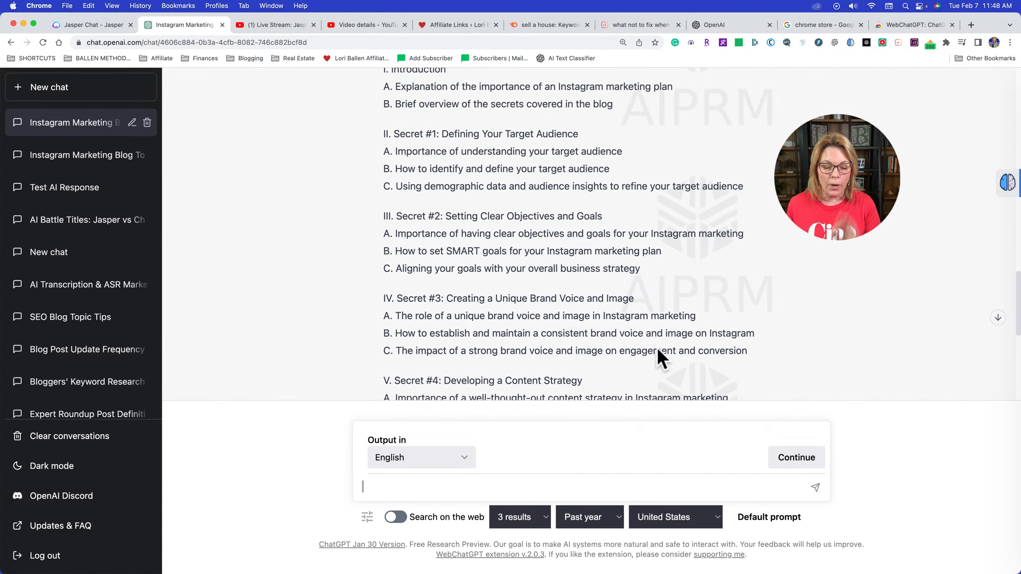
scroll(657, 349, "up", 3)
scroll(660, 354, "up", 1)
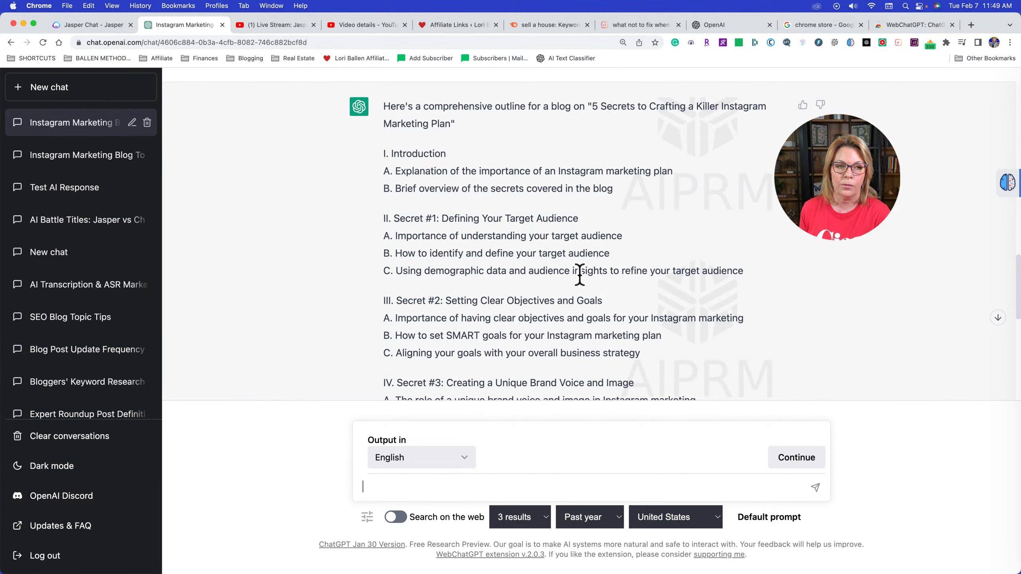
scroll(580, 278, "down", 1)
scroll(579, 277, "down", 15)
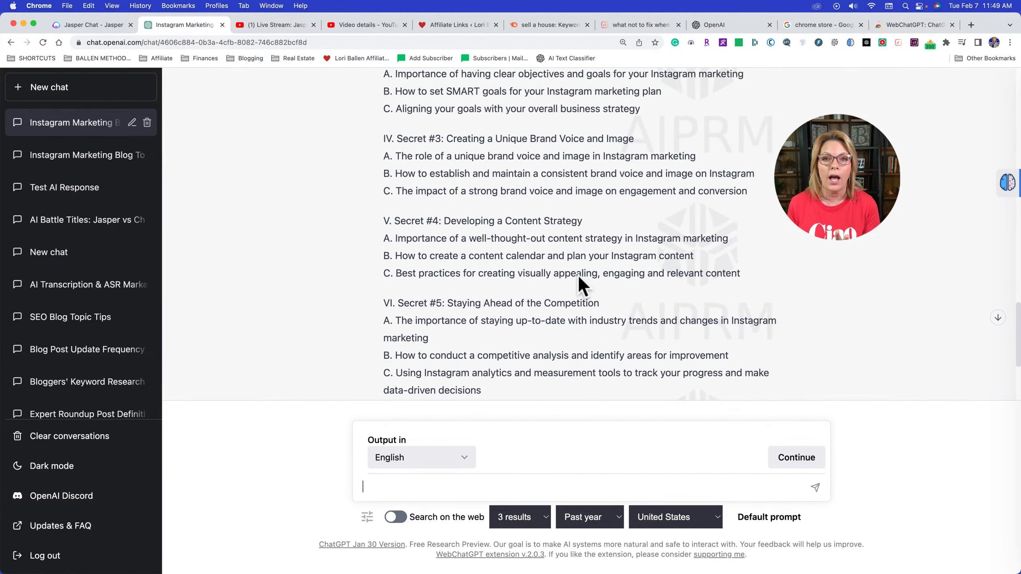
Switch to Jasper Chat and submit "give me a comprehensive blog outline for 10 effective ways to use instagram for lead generation"
left_click(64, 25)
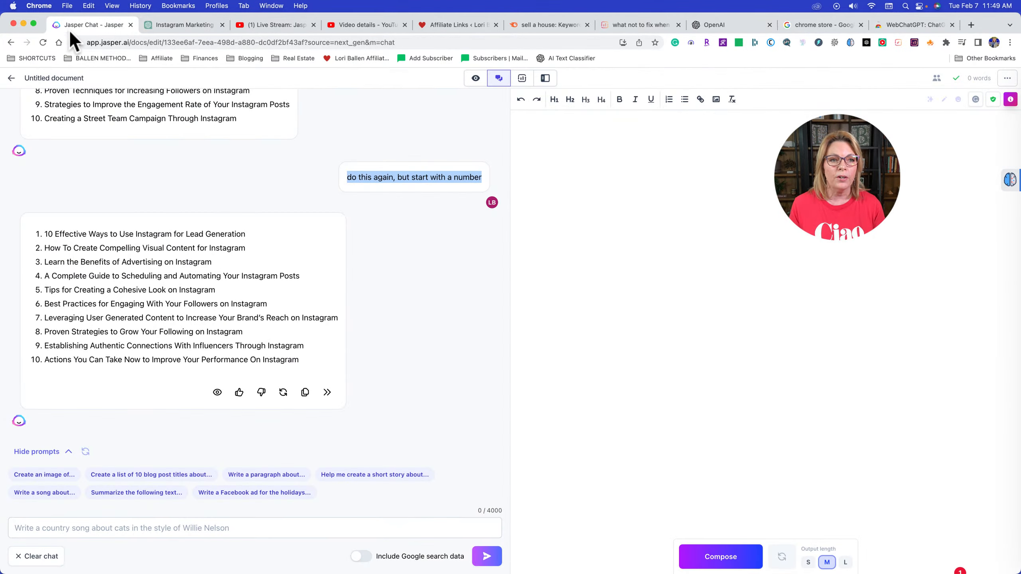
left_click(145, 529)
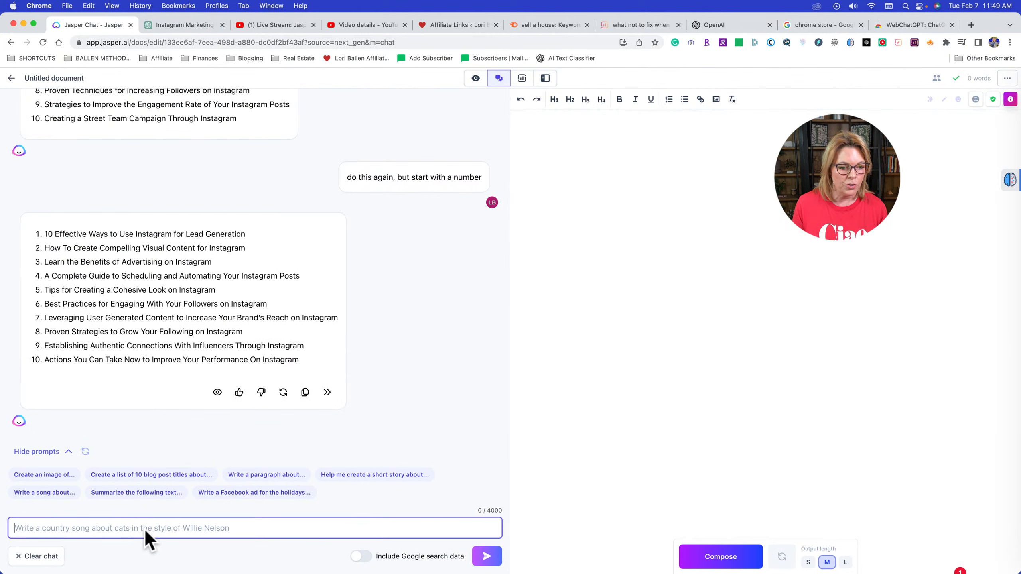
type("give m")
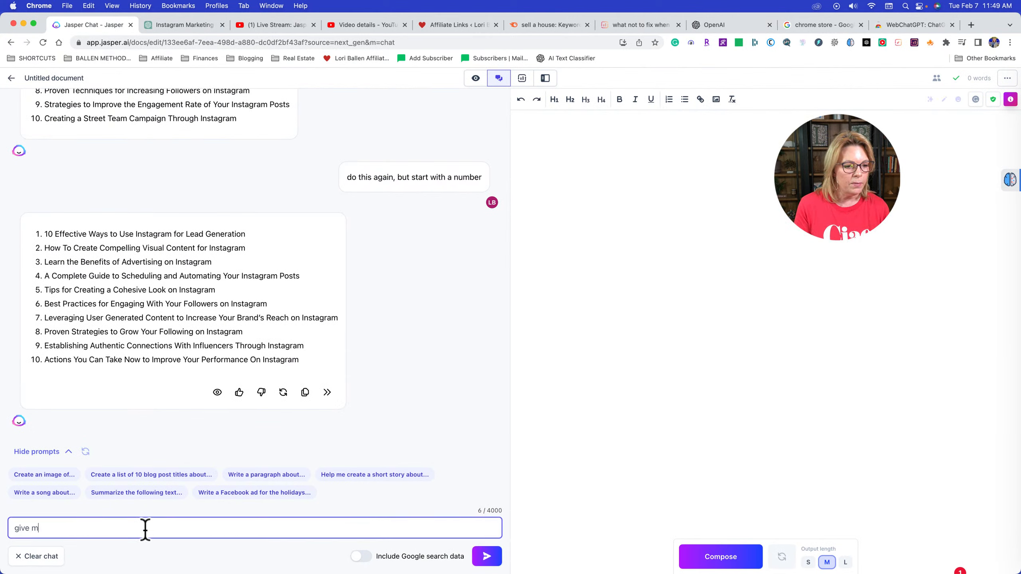
type("e a comprehensive blog outline for")
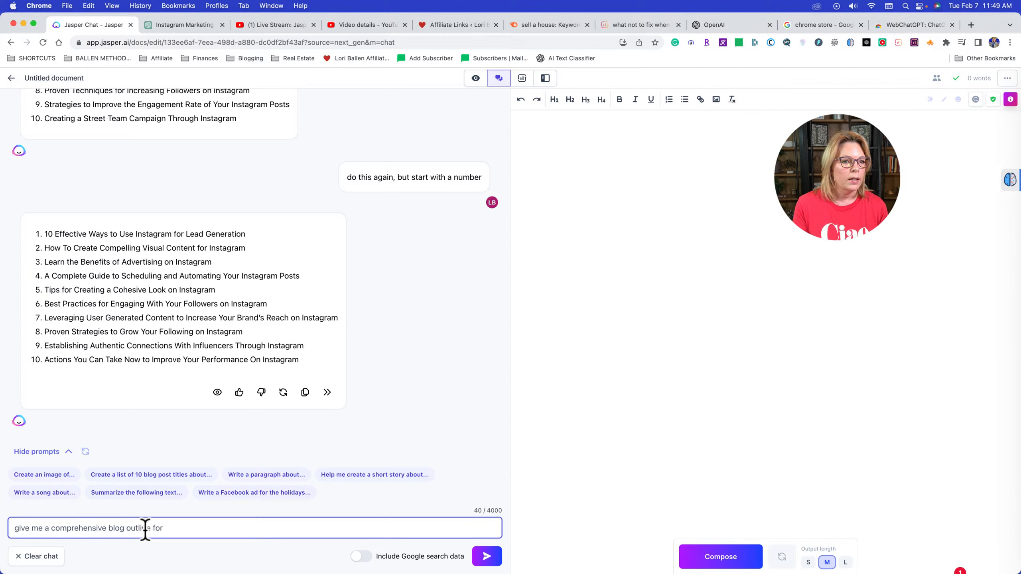
type("effec")
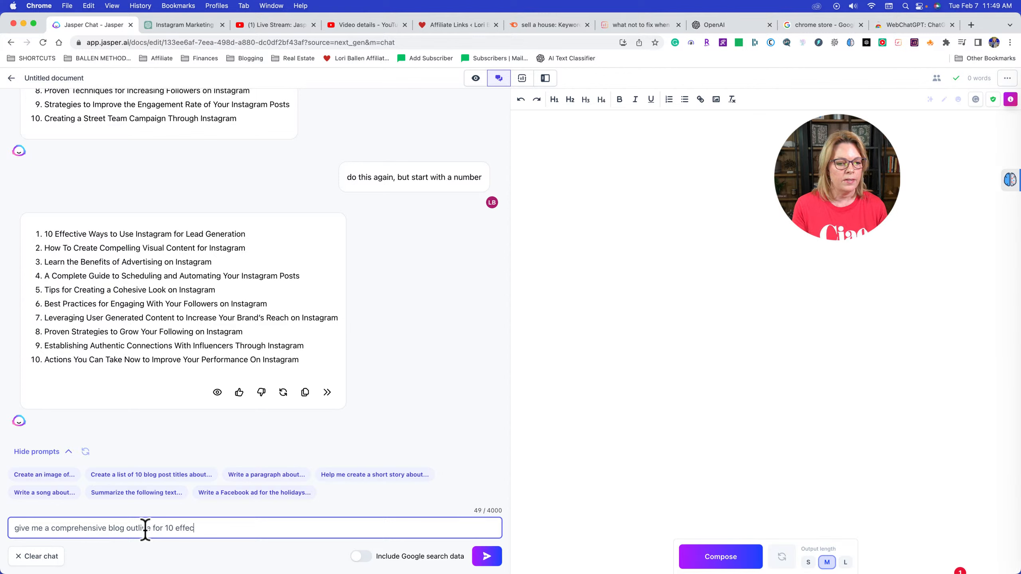
type("tive ways to u")
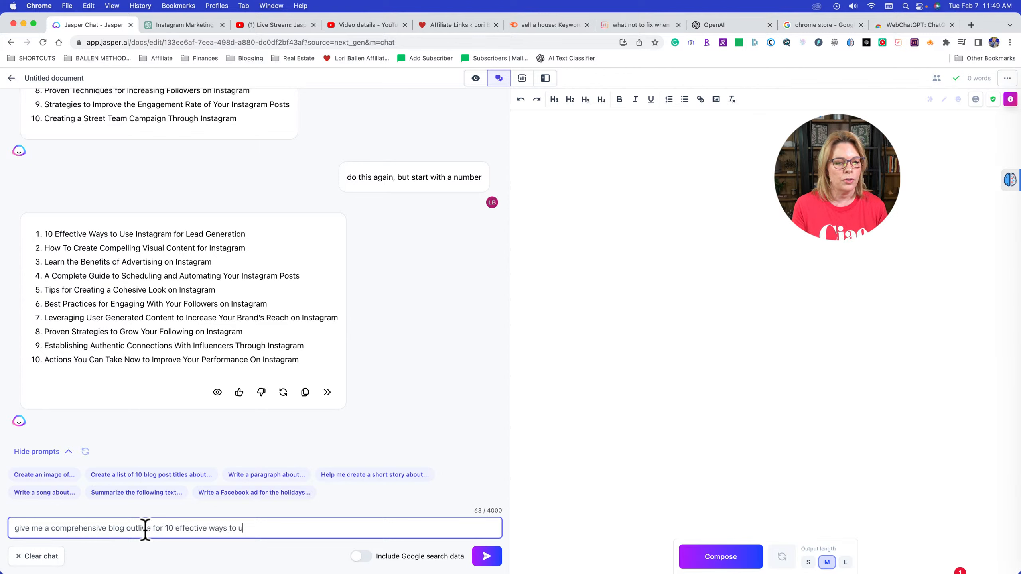
type("se instag")
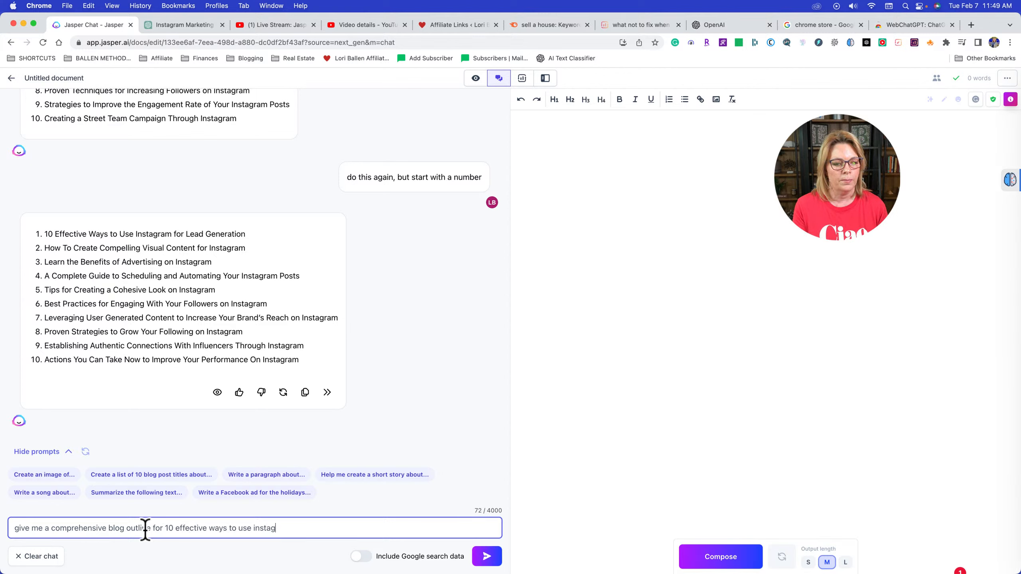
type("ram for lead gener")
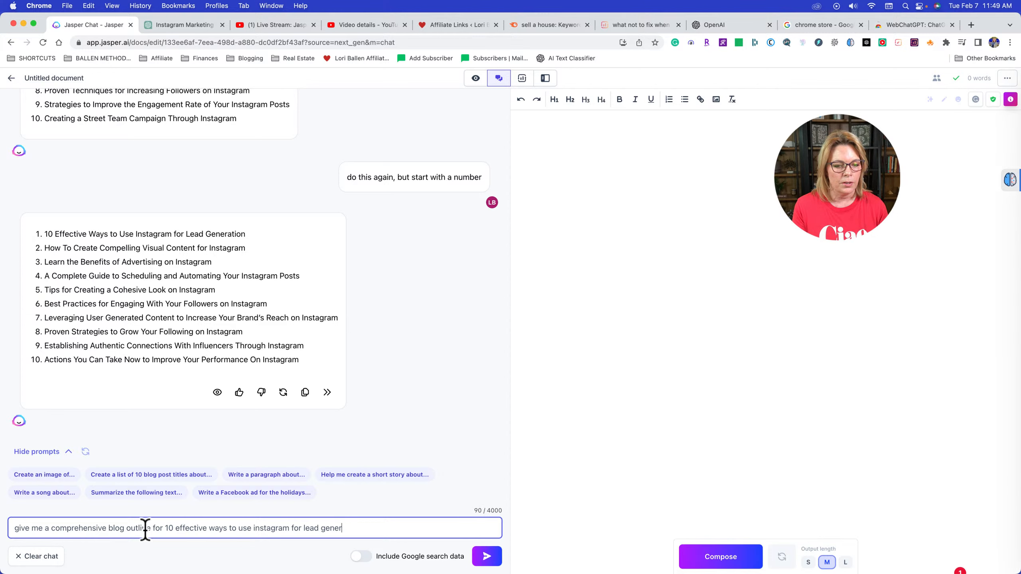
type("ation")
key("Return")
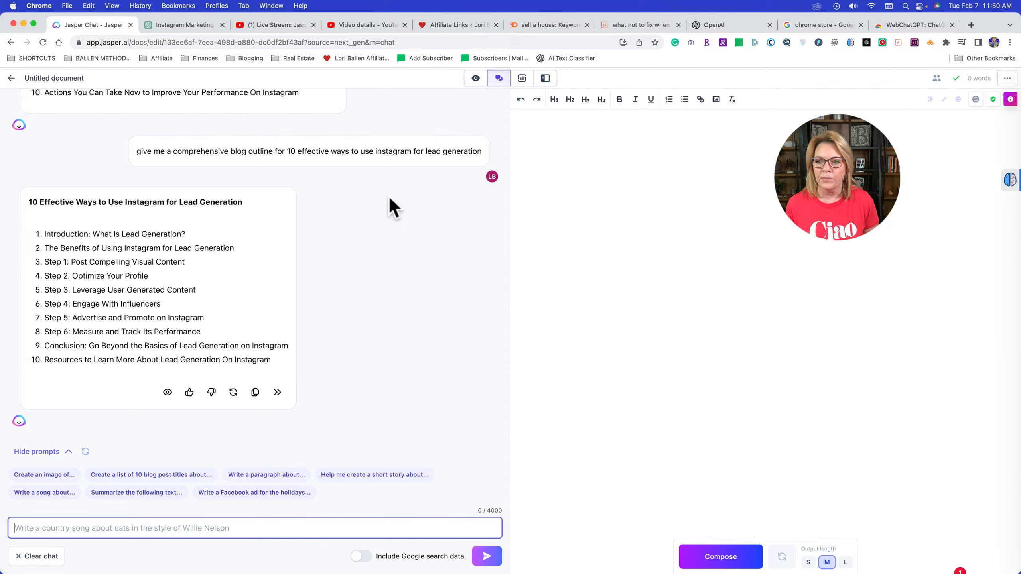
Include Google search data in Jasper Chat and submit the question "what is the best way to sell a house myself"
left_click(361, 557)
left_click(201, 527)
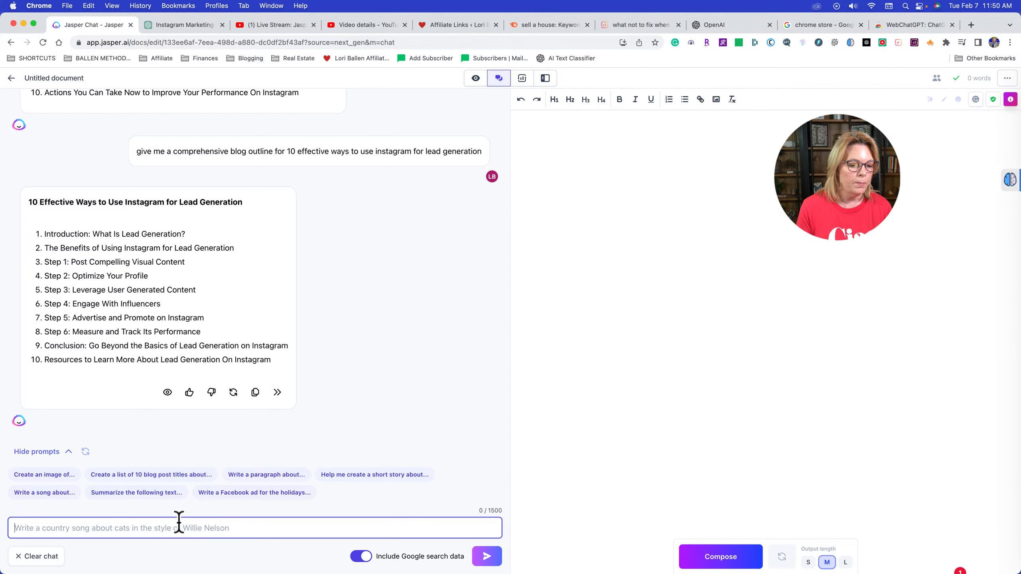
type("what is the bes")
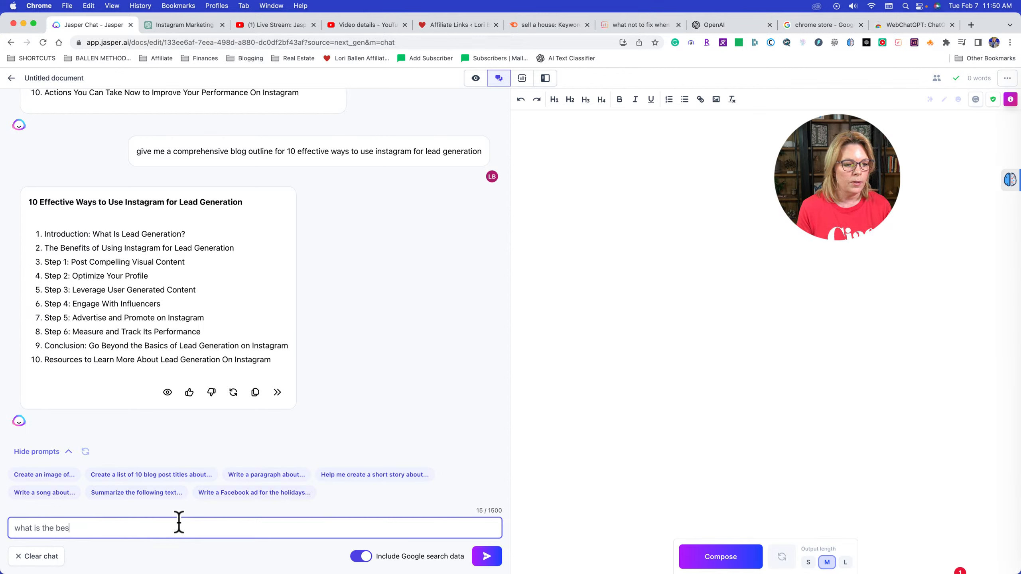
type("t way to")
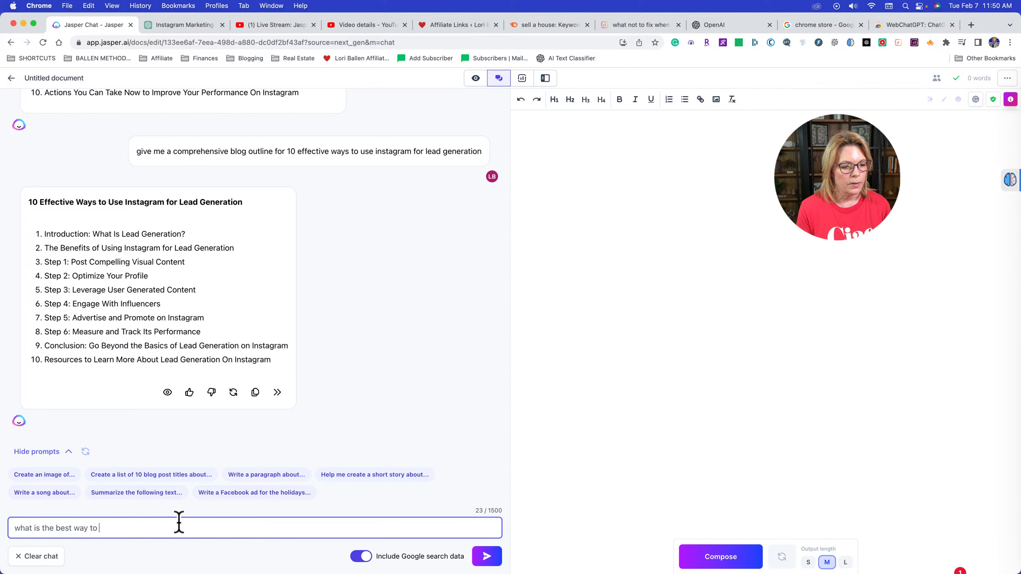
key("BackSpace")
key("BackSpace")
key("BackSpace")
key("BackSpace")
key("BackSpace")
key("BackSpace")
key("BackSpace")
key("BackSpace")
key("BackSpace")
key("BackSpace")
key("BackSpace")
key("BackSpace")
key("BackSpace")
key("BackSpace")
key("BackSpace")
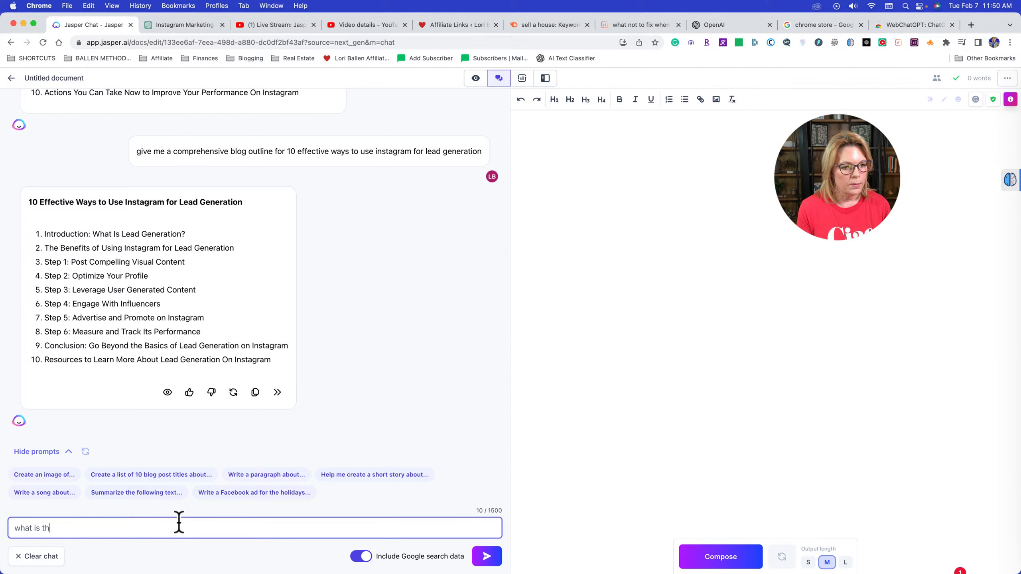
type("t")
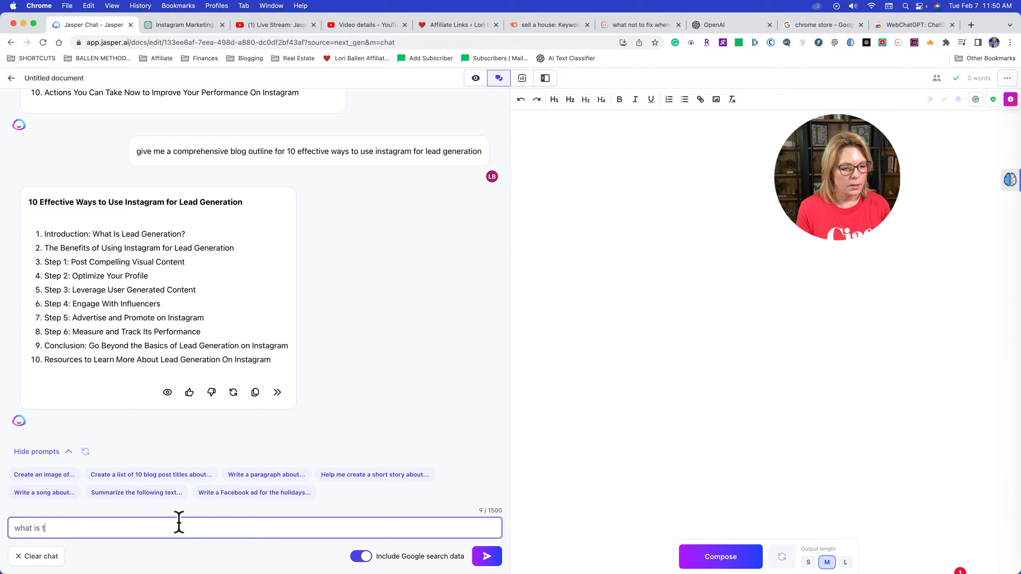
type("he best way to sel")
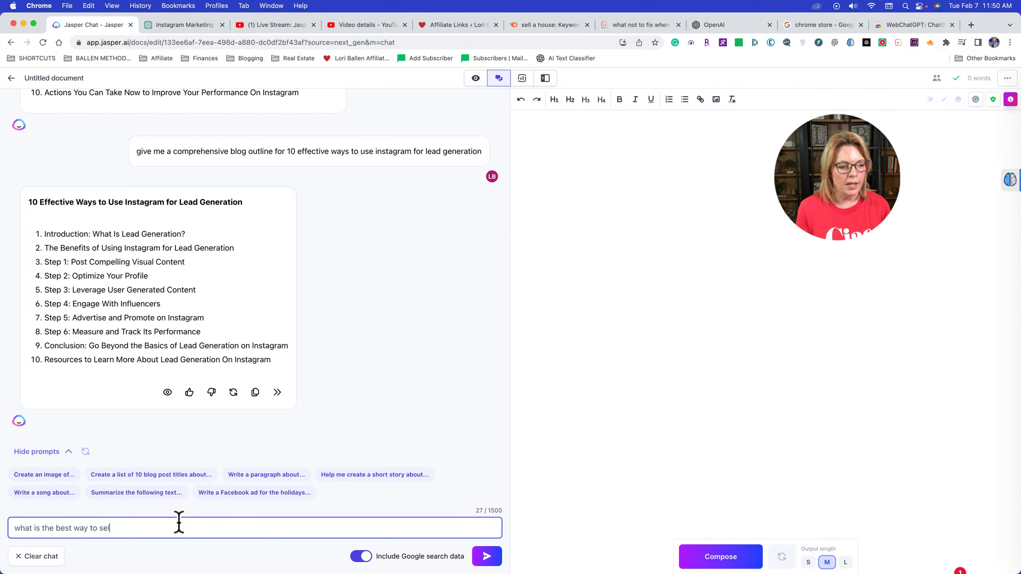
type("l a house myself")
key("Return")
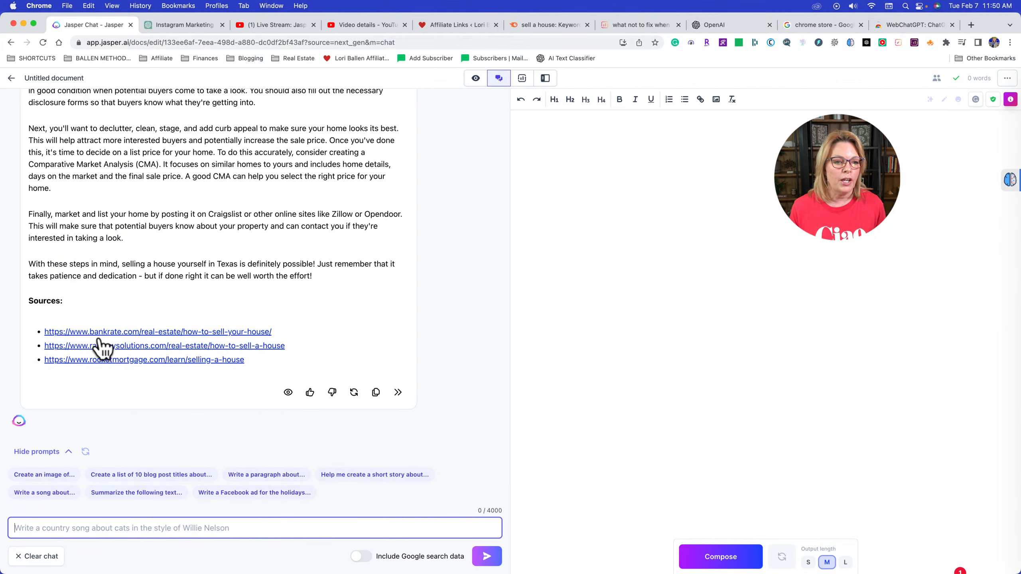
Open the Bankrate, Ramsey Solutions and Rocket Mortgage sources cited in the answer, then close the Rocket Mortgage page
left_click(201, 334)
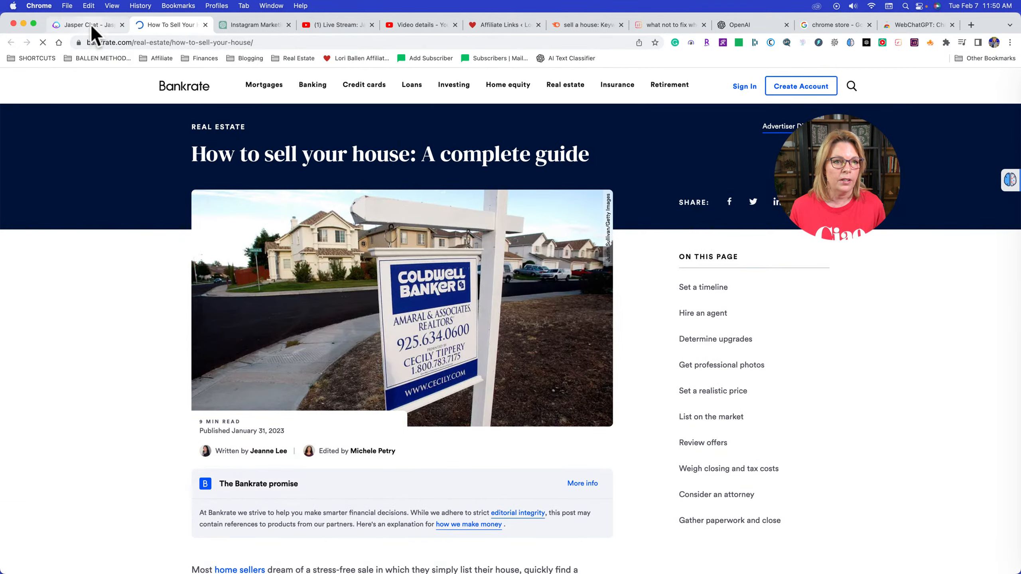
left_click(90, 24)
left_click(184, 346)
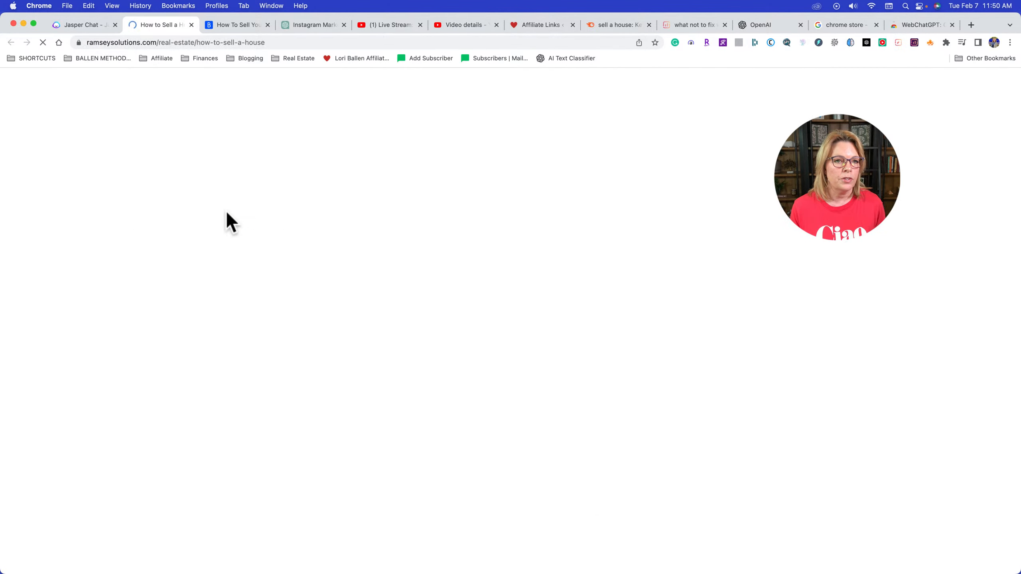
left_click(90, 25)
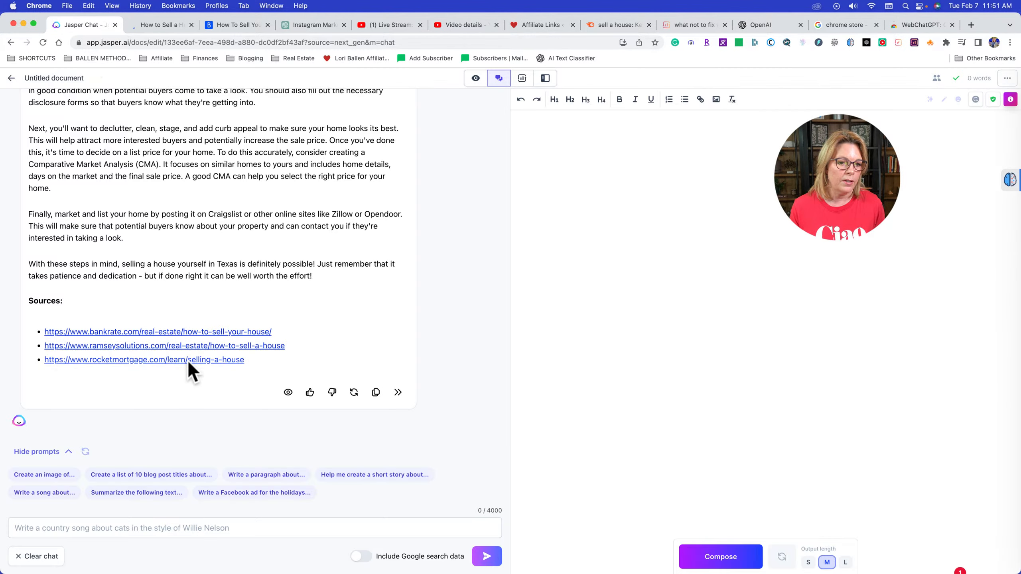
left_click(187, 359)
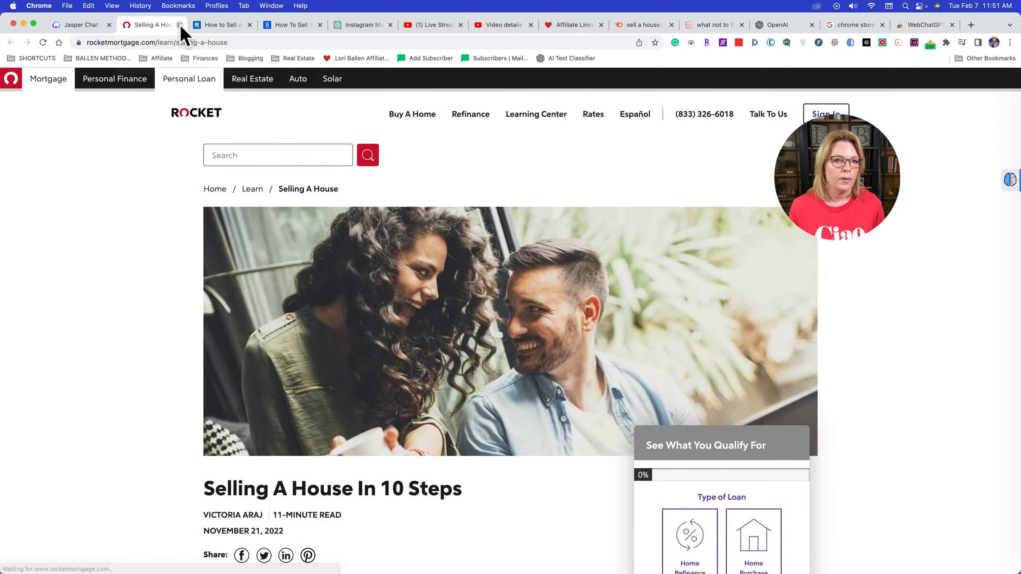
left_click(179, 25)
Review Jasper's house-selling answer together with its list of cited sources
scroll(201, 338, "up", 5)
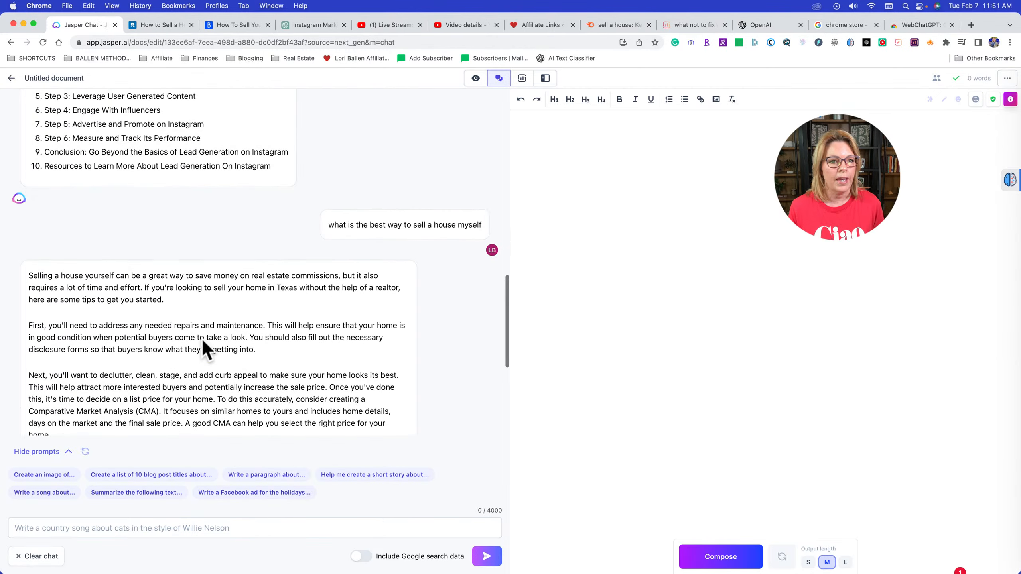
scroll(201, 337, "down", 5)
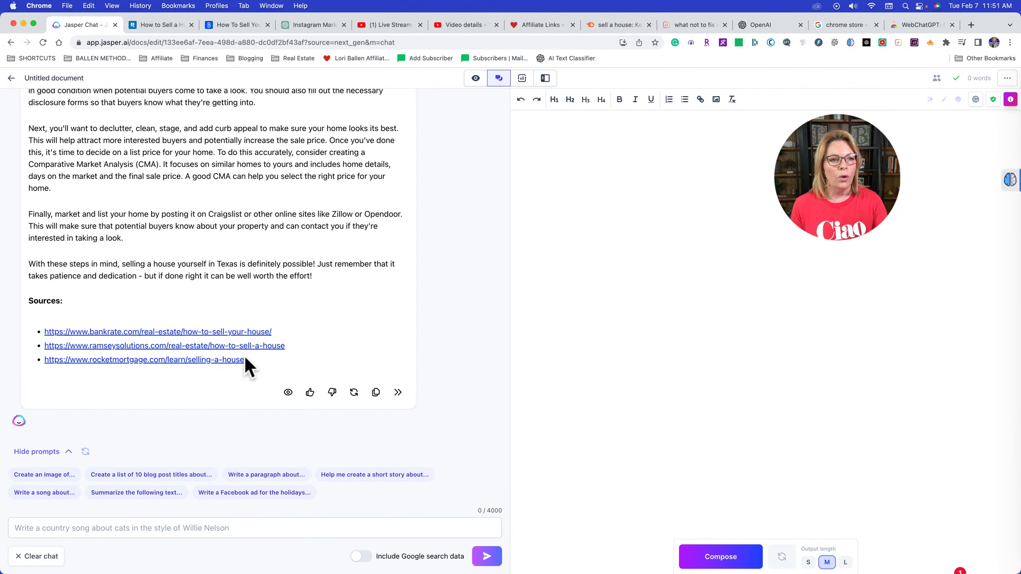
scroll(245, 354, "up", 5)
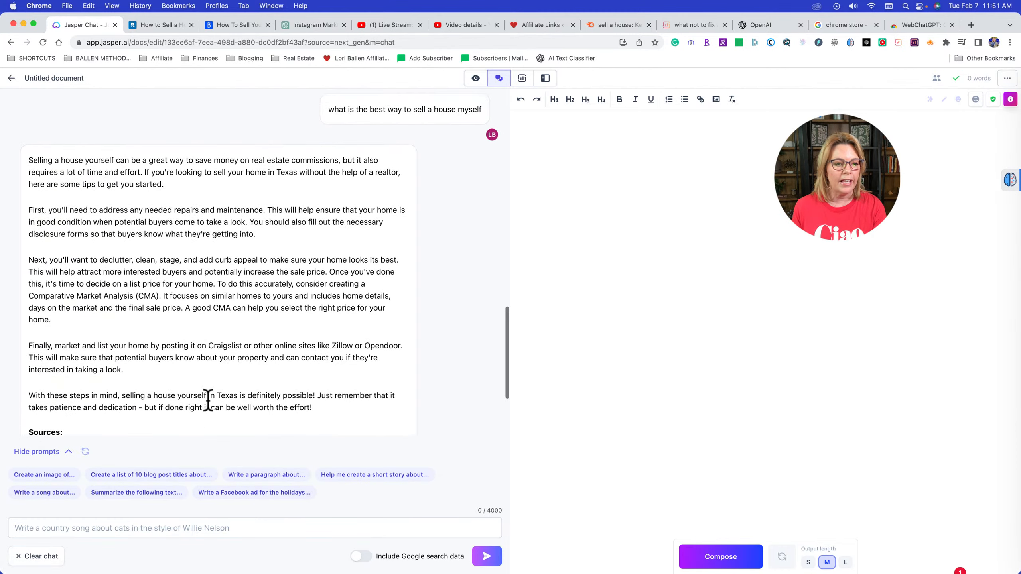
scroll(208, 400, "down", 5)
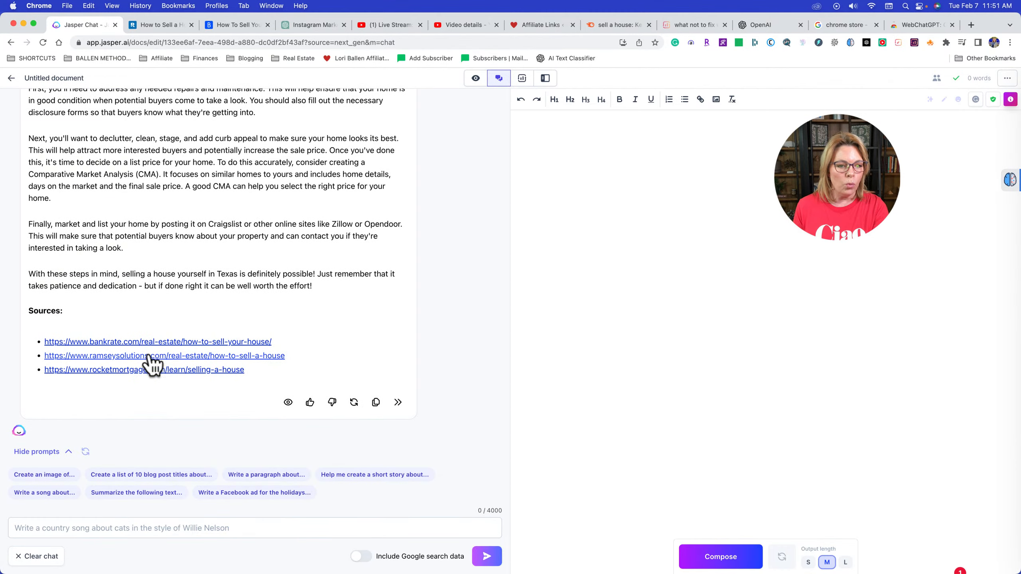
Return to the ChatGPT conversation with the Instagram marketing plan outline and submit the prompt "write an article"
scroll(167, 201, "up", 1)
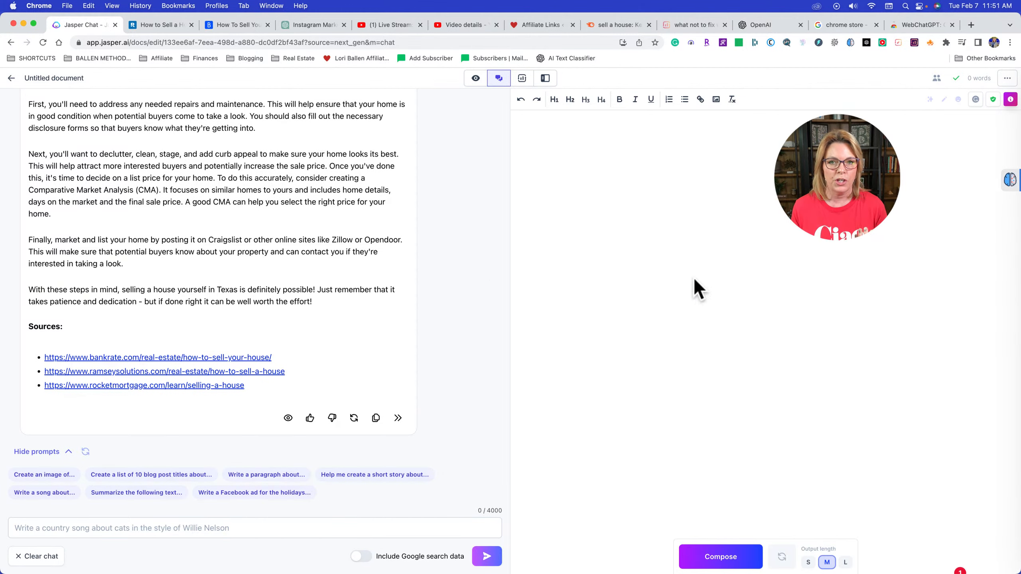
left_click(300, 25)
scroll(465, 193, "up", 8)
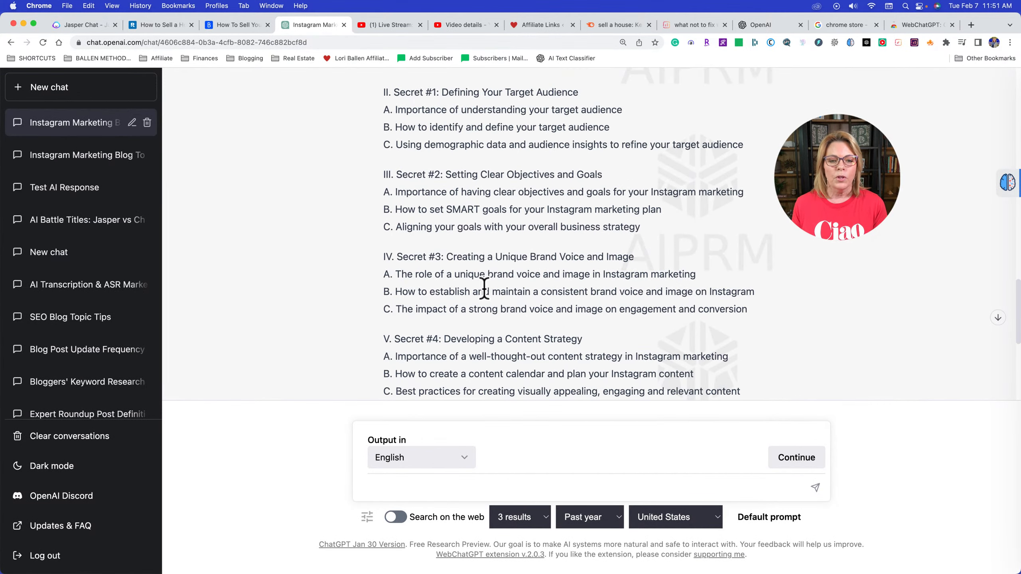
scroll(484, 288, "up", 2)
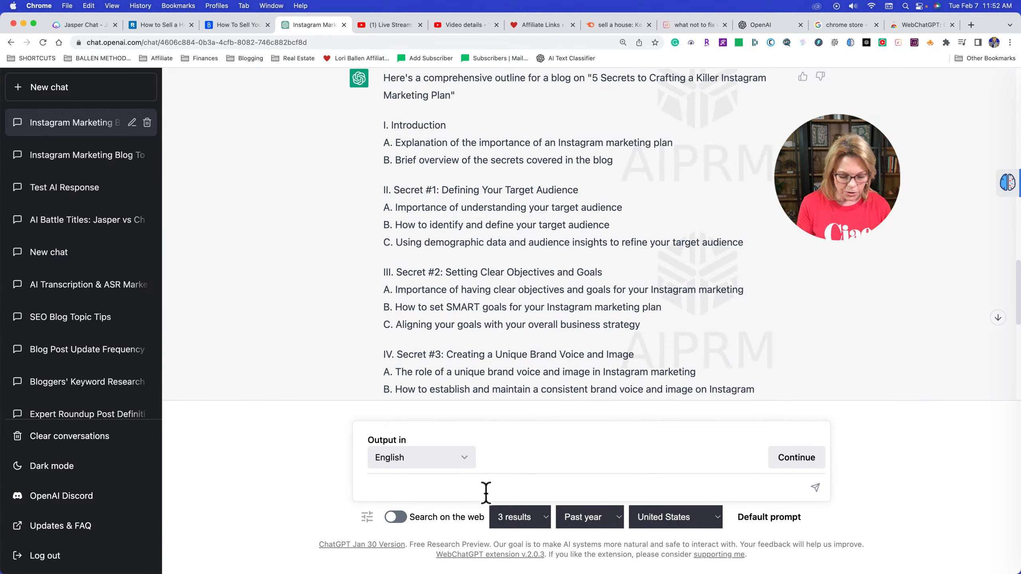
type("write an ar")
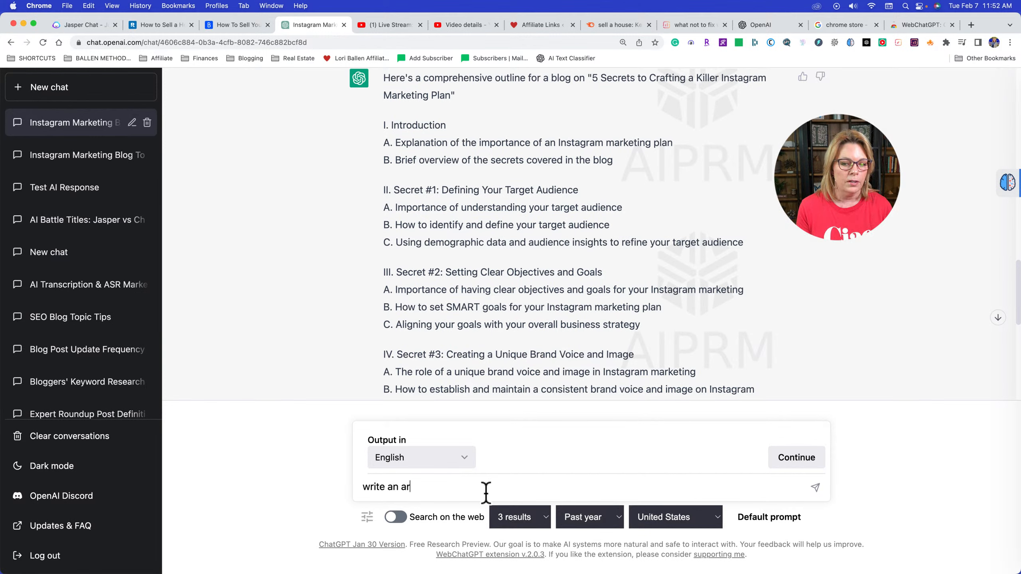
type("ticle")
key("Return")
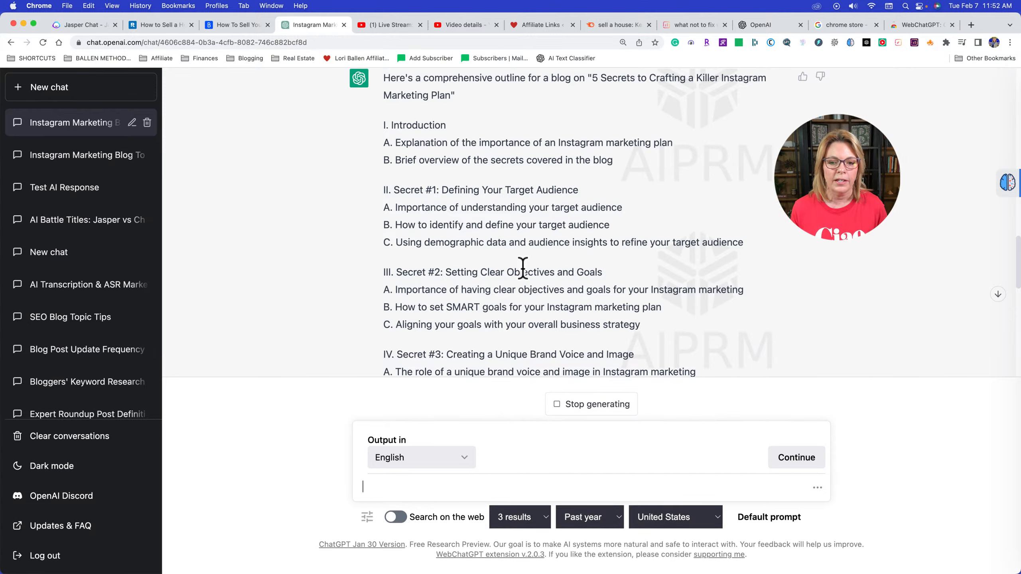
Stop ChatGPT's article generation during "Stay Ahead of the Competition" and review the article back up to its introduction
scroll(523, 274, "down", 10)
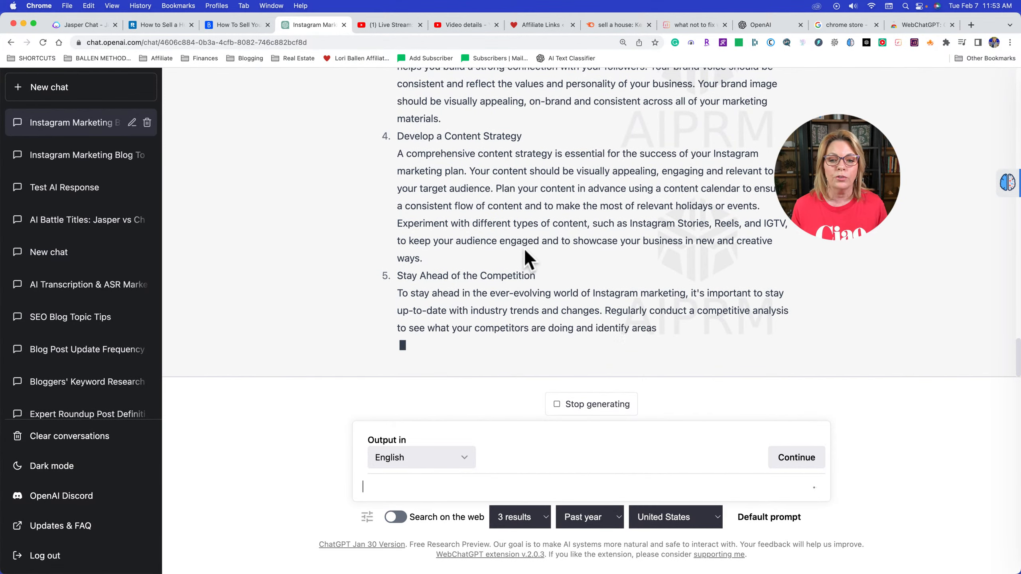
left_click(577, 405)
scroll(567, 307, "up", 2)
scroll(567, 307, "up", 5)
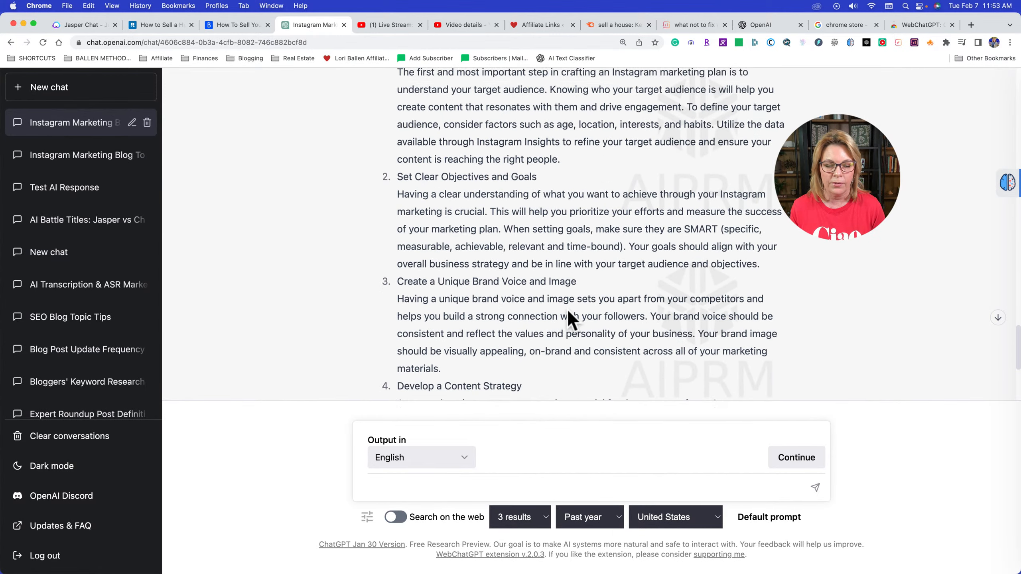
scroll(567, 308, "down", 3)
scroll(570, 319, "up", 3)
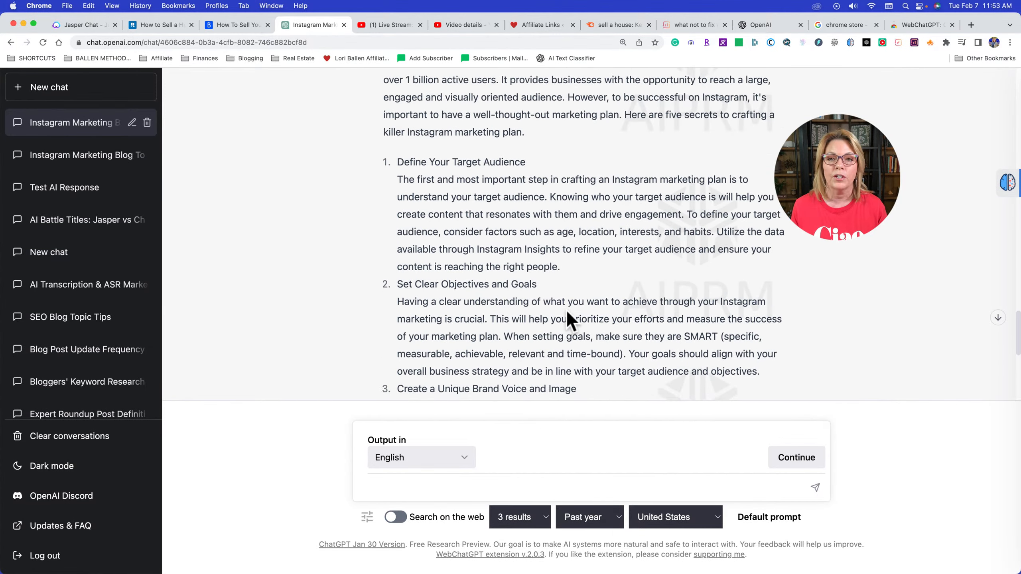
scroll(438, 123, "up", 10)
scroll(438, 125, "down", 5)
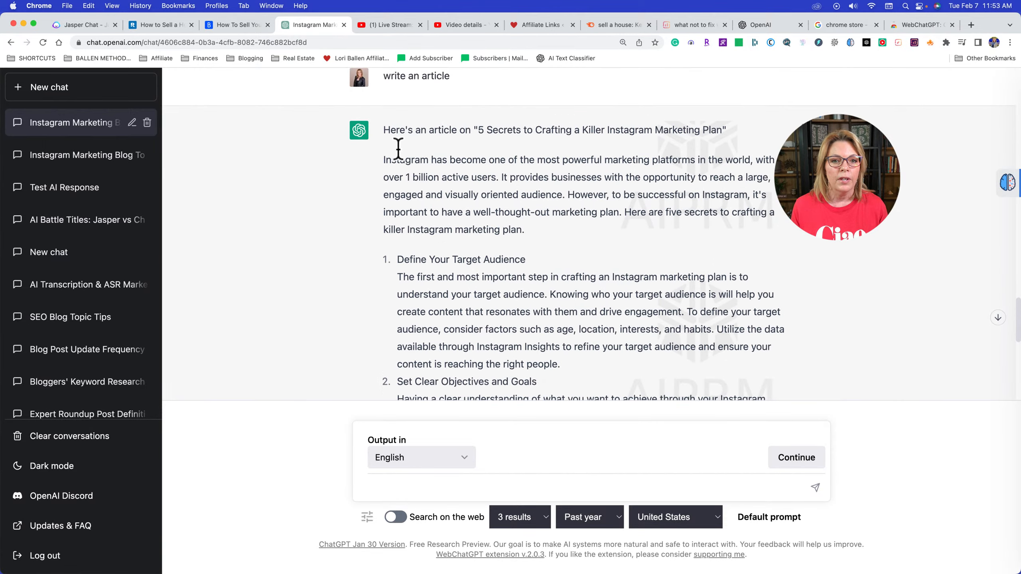
Scan the entire ChatGPT article with Originality.AI and dismiss the score
left_click_drag(382, 129, 576, 392)
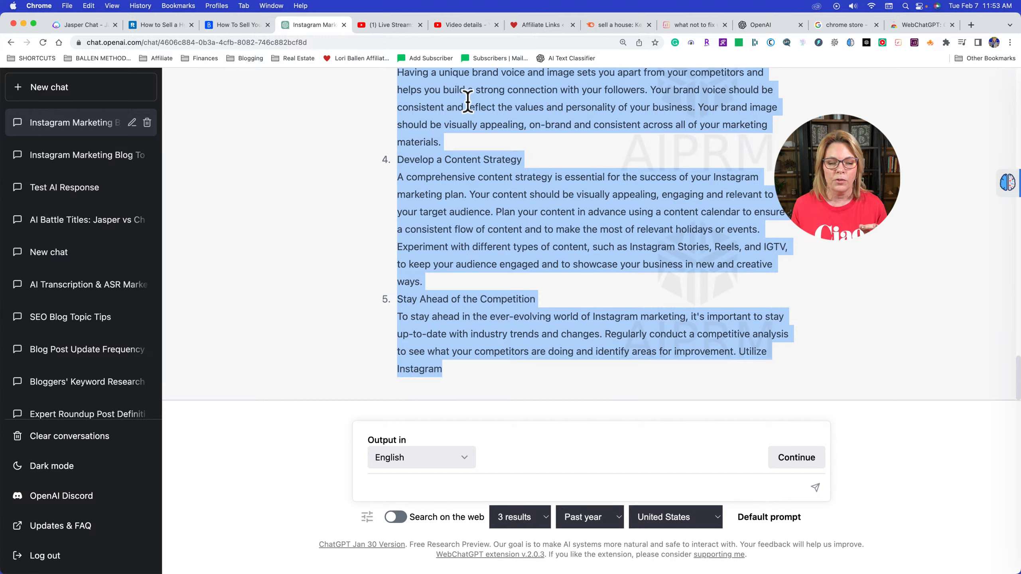
right_click(492, 90)
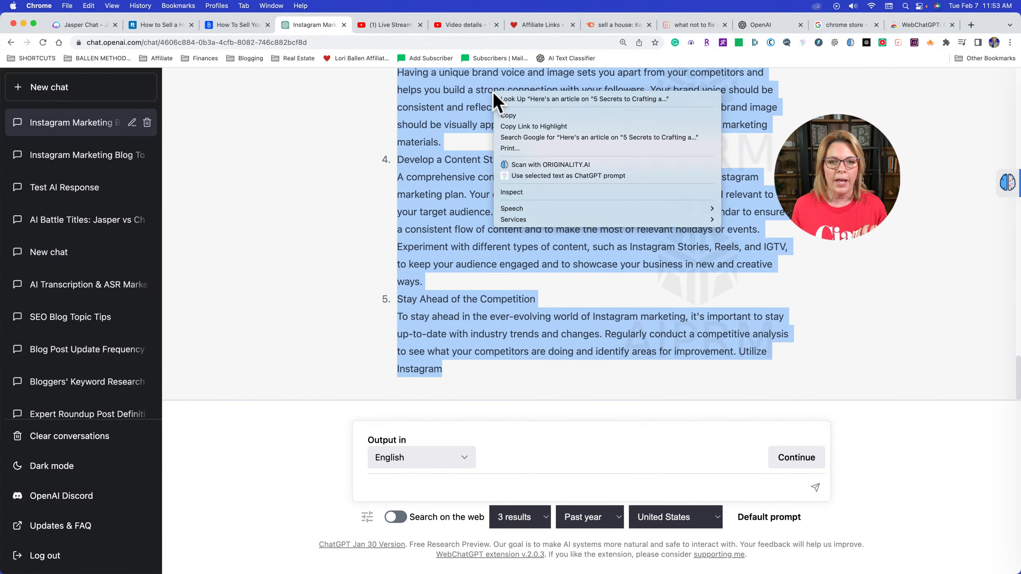
left_click(537, 162)
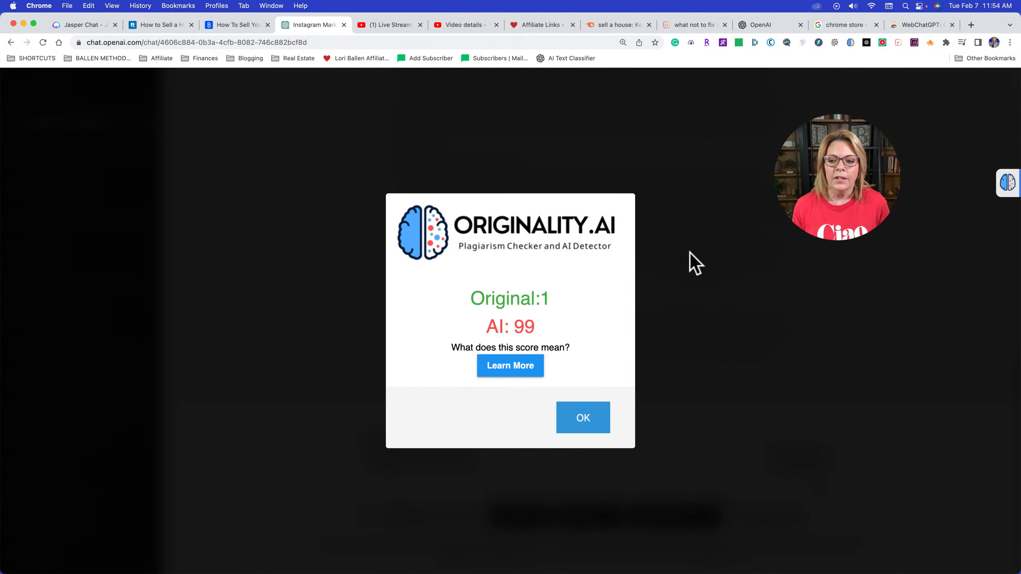
left_click(582, 419)
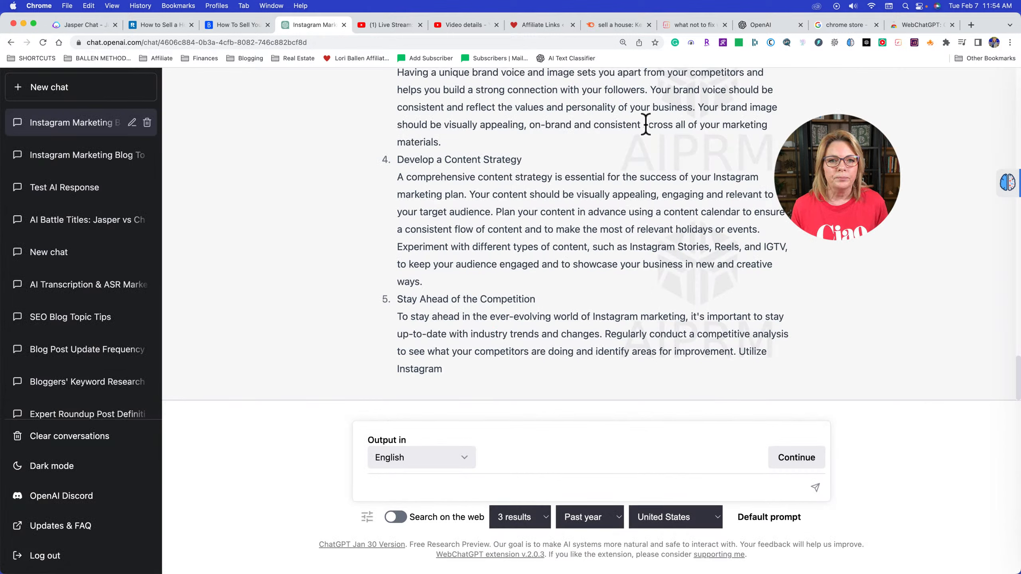
Switch to the YouTube Studio video details and highlight the Originality.ai link line in the description
left_click(462, 25)
scroll(235, 376, "down", 4)
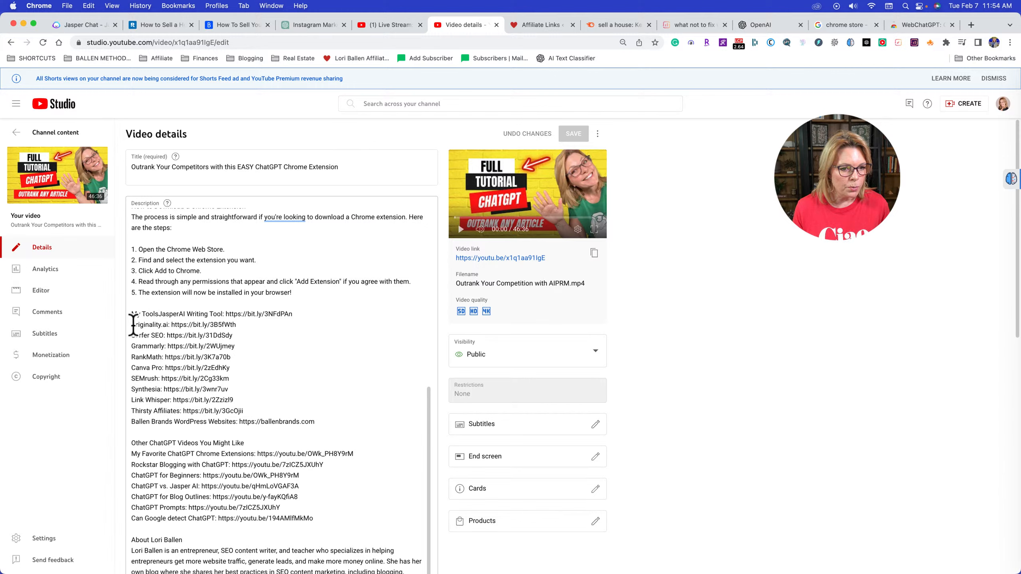
left_click_drag(131, 325, 239, 325)
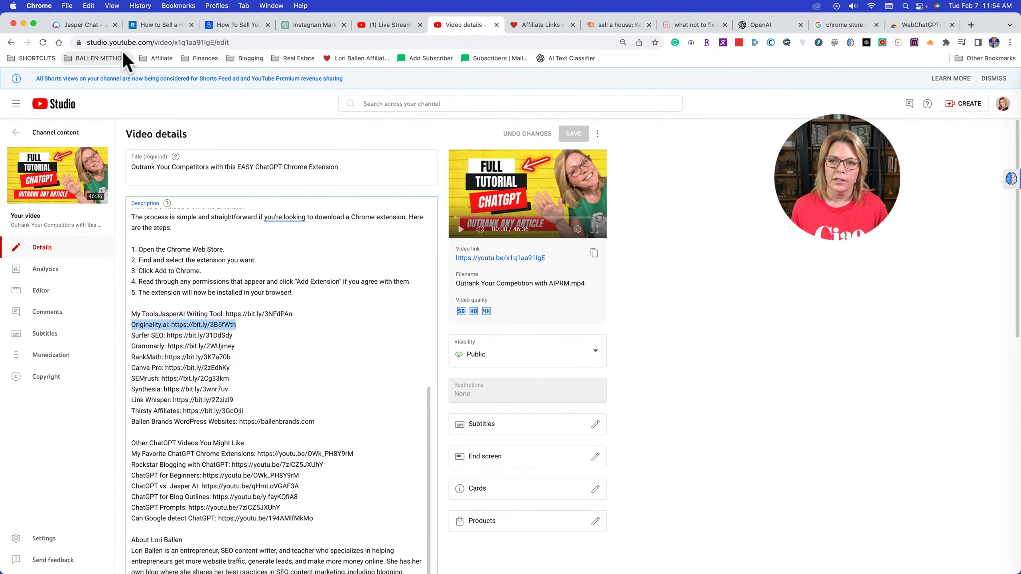
Return to ChatGPT, scan the passage from "Set Clear Objectives and Goals" into "Create a Unique Brand Voice and Image" with Originality.AI, and dismiss the score
left_click(310, 25)
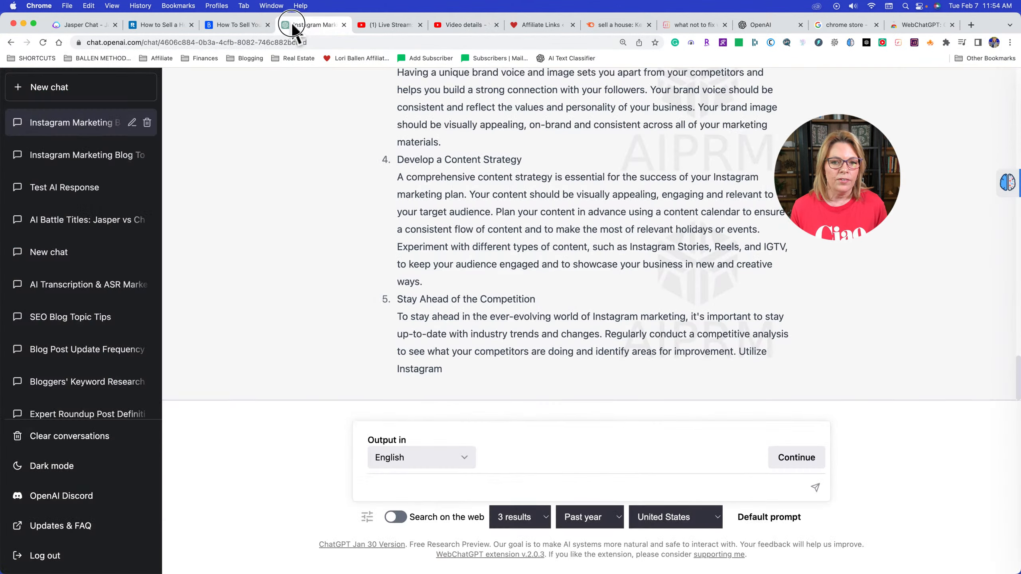
scroll(388, 93, "up", 5)
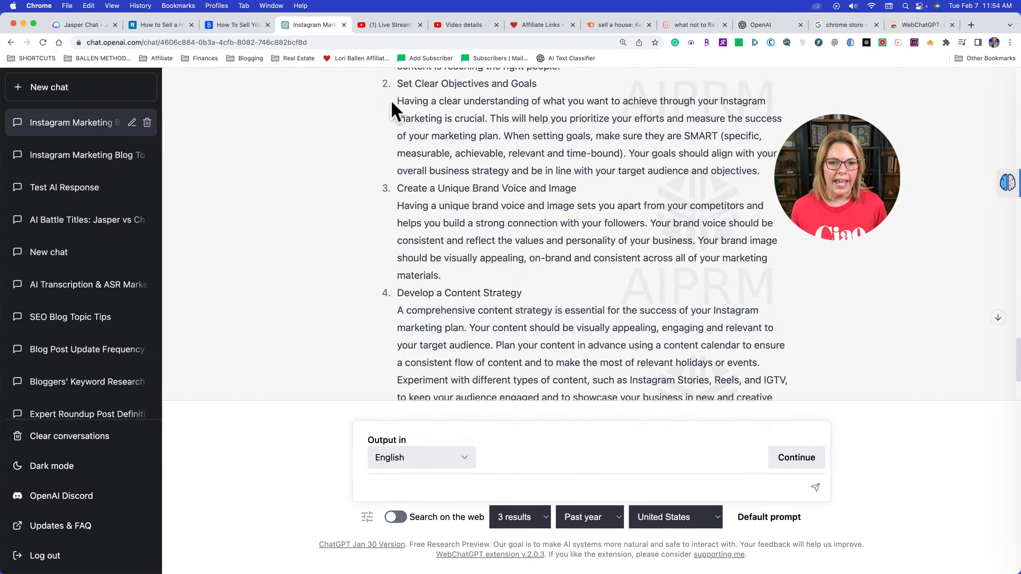
left_click_drag(391, 86, 551, 258)
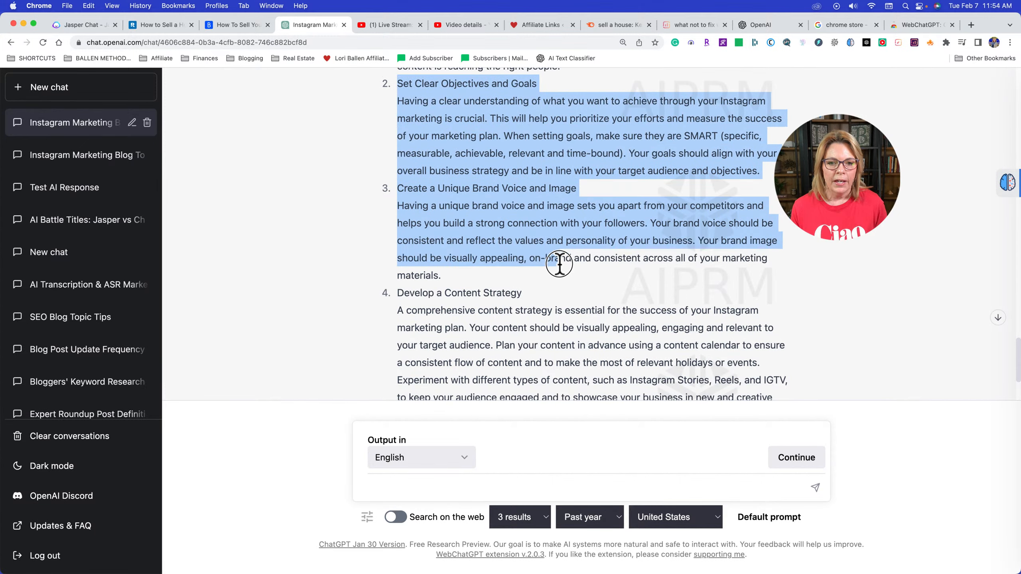
right_click(491, 149)
left_click(517, 229)
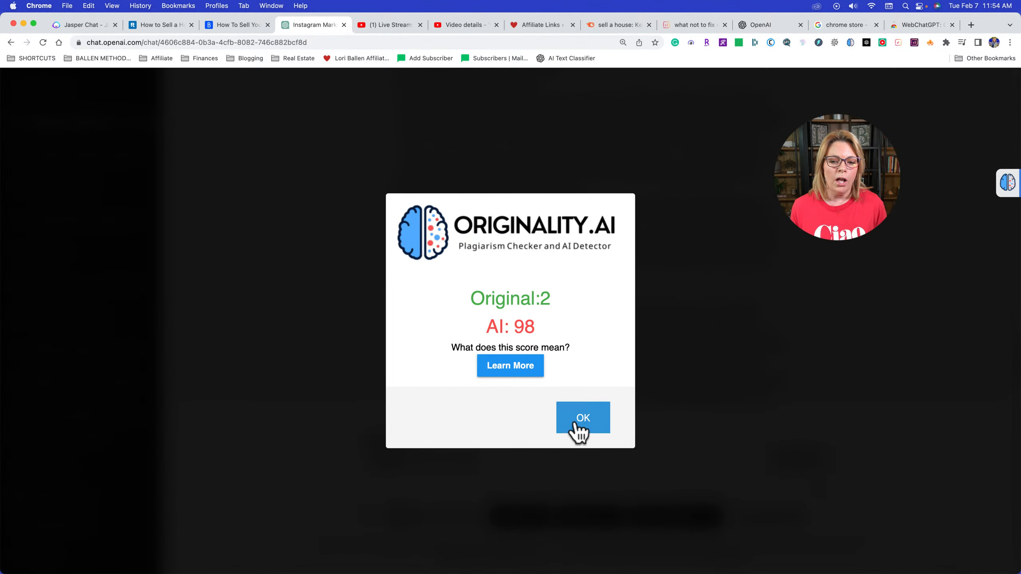
left_click(573, 426)
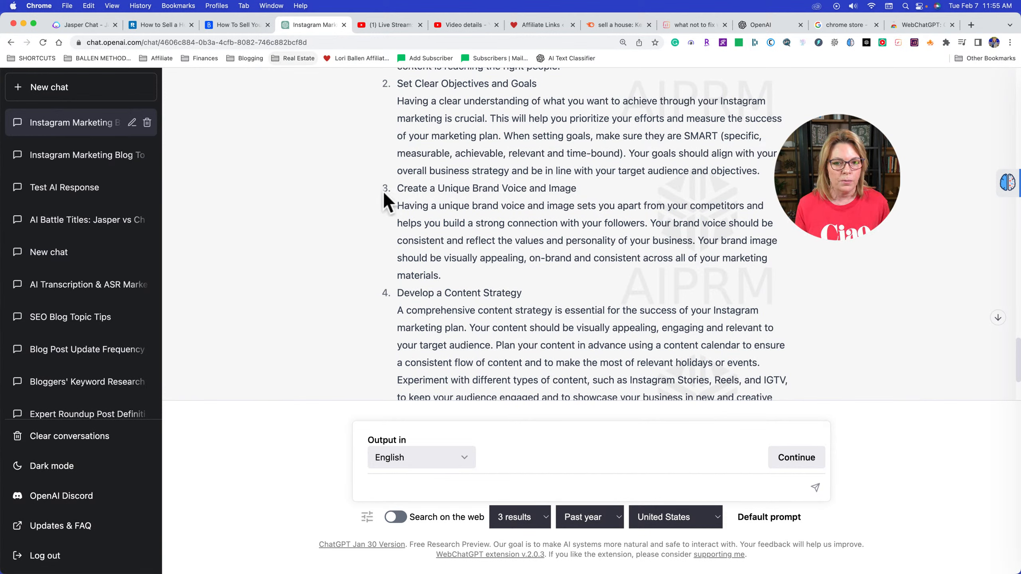
Copy ChatGPT's full outline for "5 Secrets to Crafting a Killer Instagram Marketing Plan" and paste it into the empty Jasper document
scroll(456, 263, "down", 2)
scroll(456, 262, "up", 16)
scroll(456, 258, "up", 10)
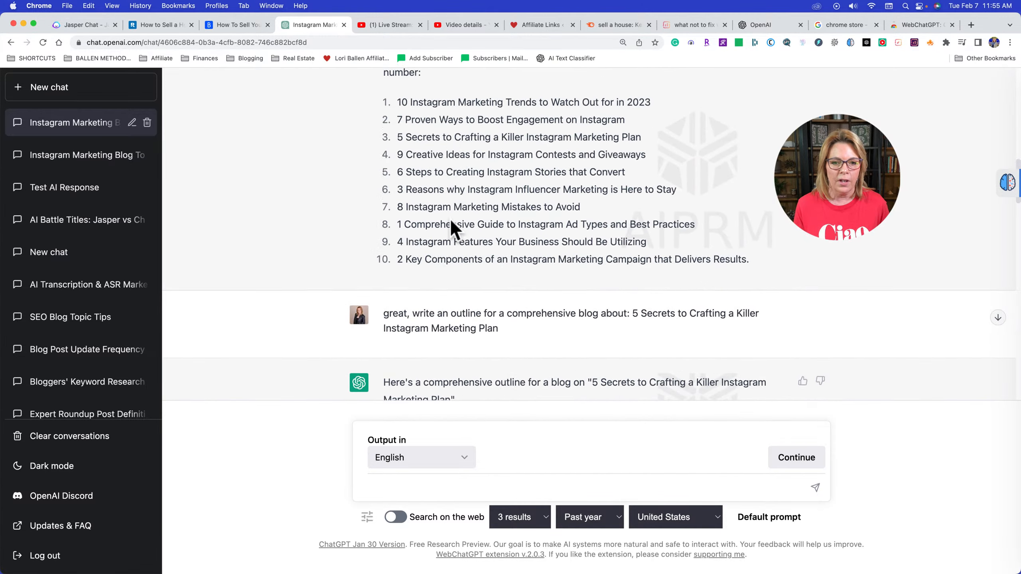
scroll(450, 220, "down", 4)
left_click_drag(384, 204, 582, 250)
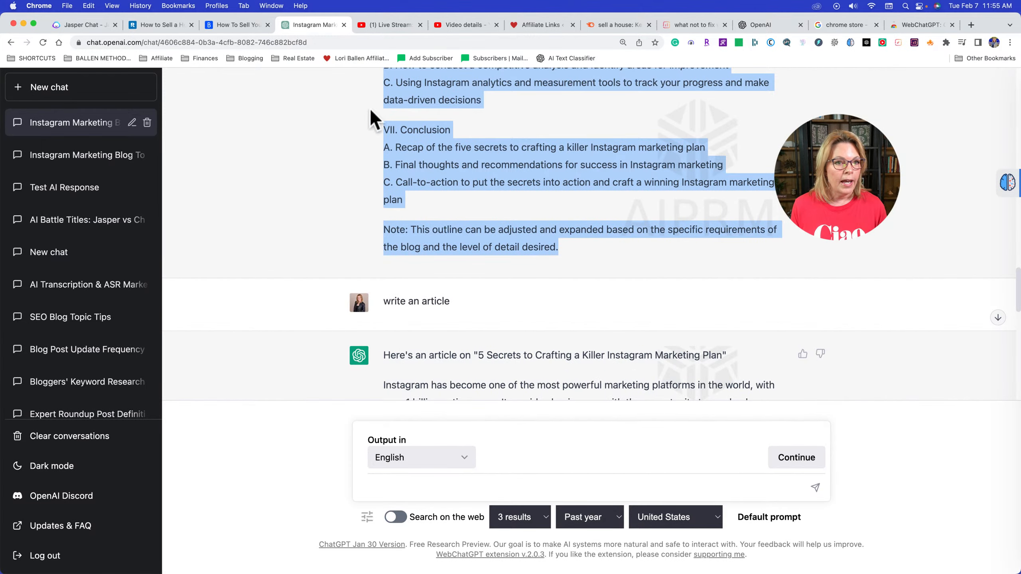
left_click(95, 25)
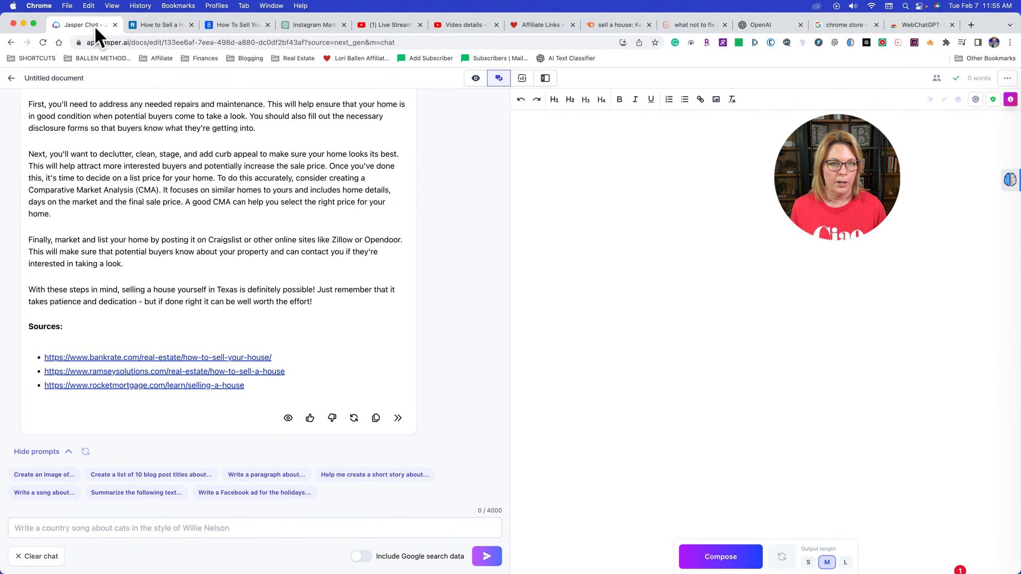
scroll(125, 178, "up", 3)
left_click(570, 154)
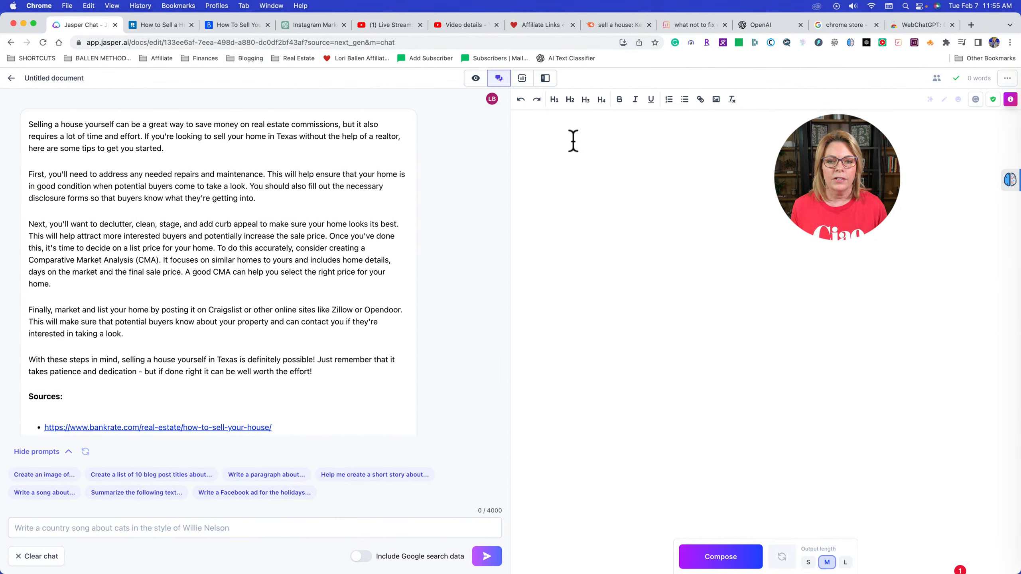
key("super+v")
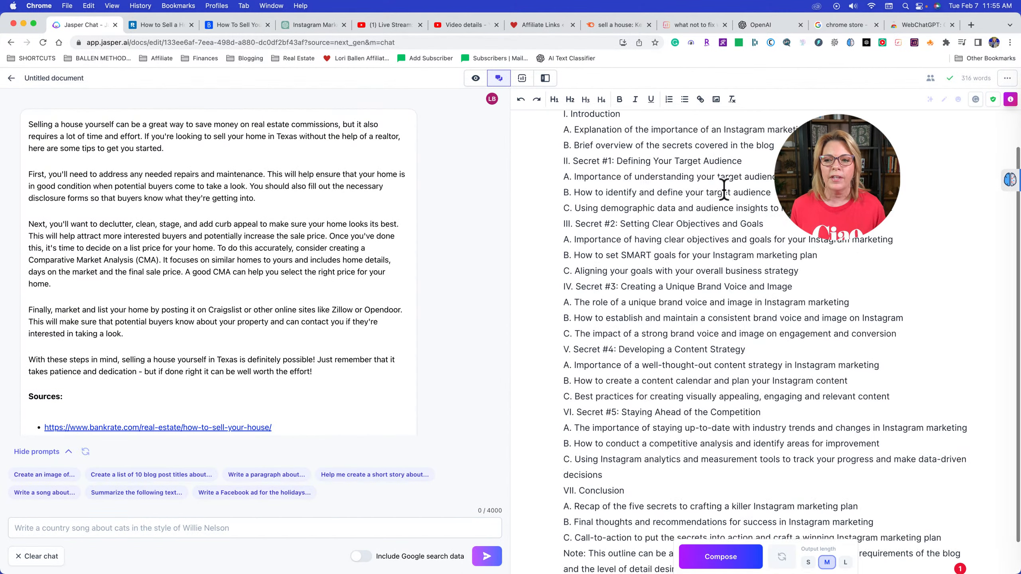
Format the outline's opening line as a Heading 1 and remove its closing quotation mark
scroll(720, 196, "up", 3)
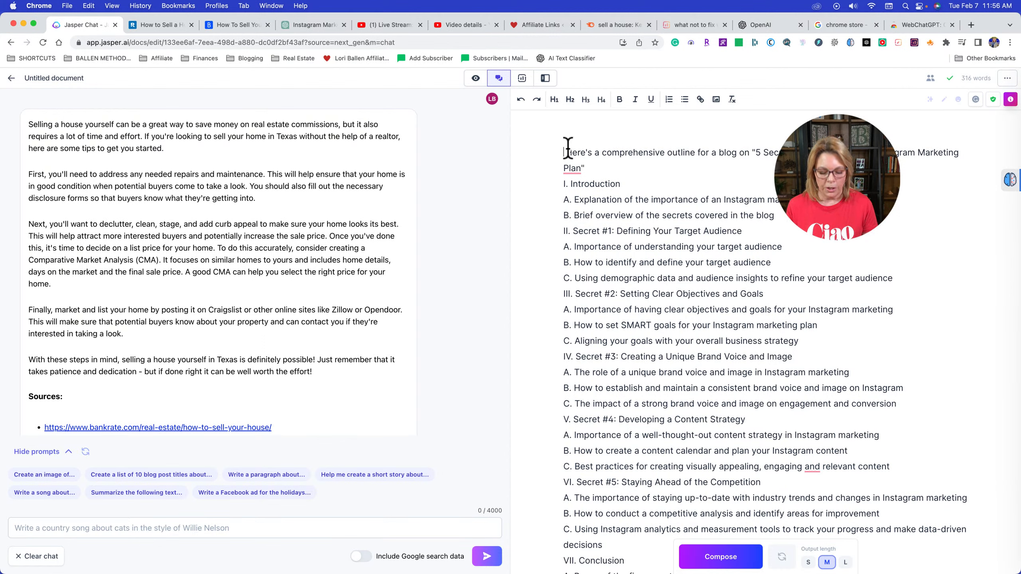
key("BackSpace")
key("BackSpace")
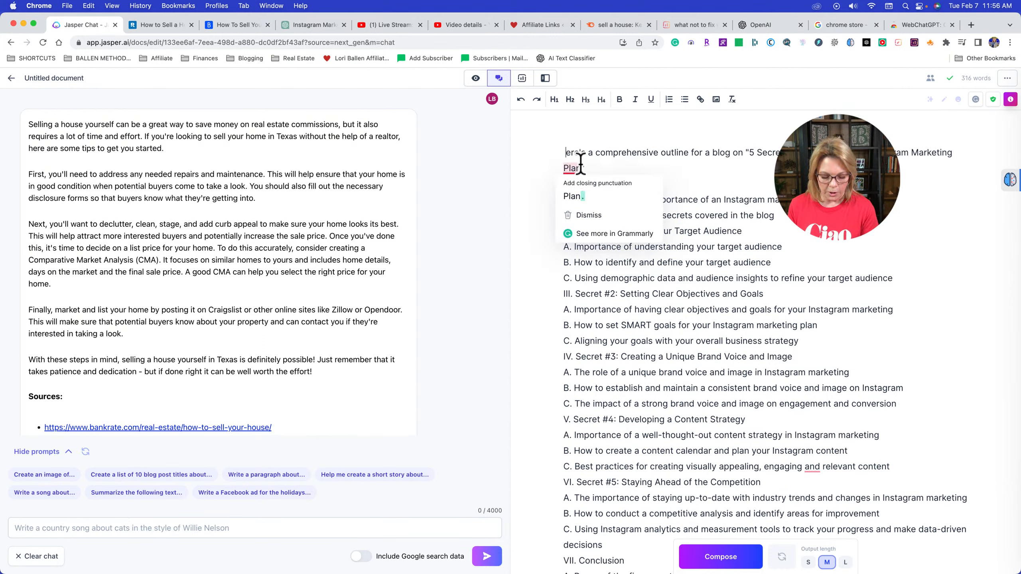
type("H")
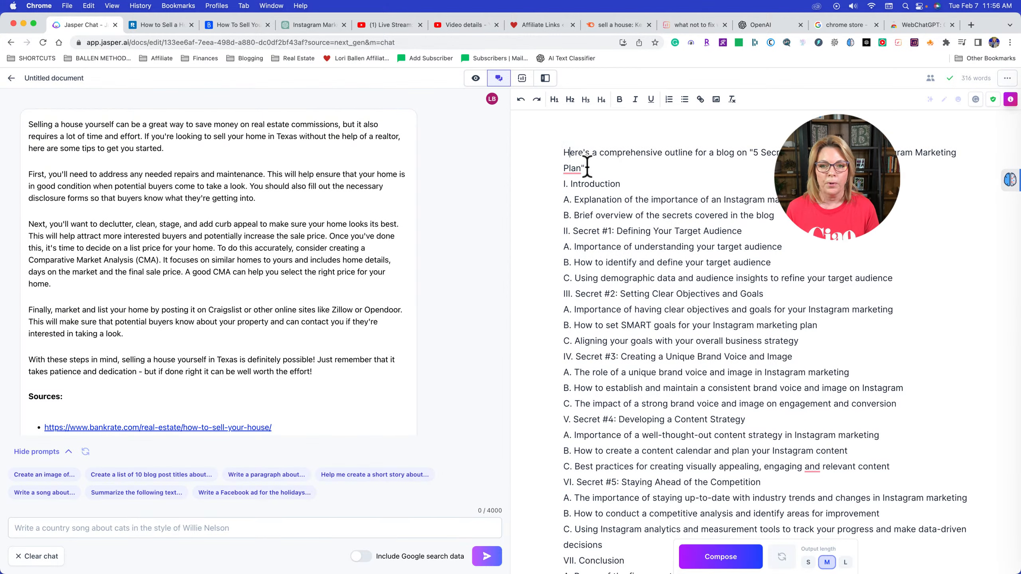
left_click_drag(593, 168, 549, 135)
left_click(554, 99)
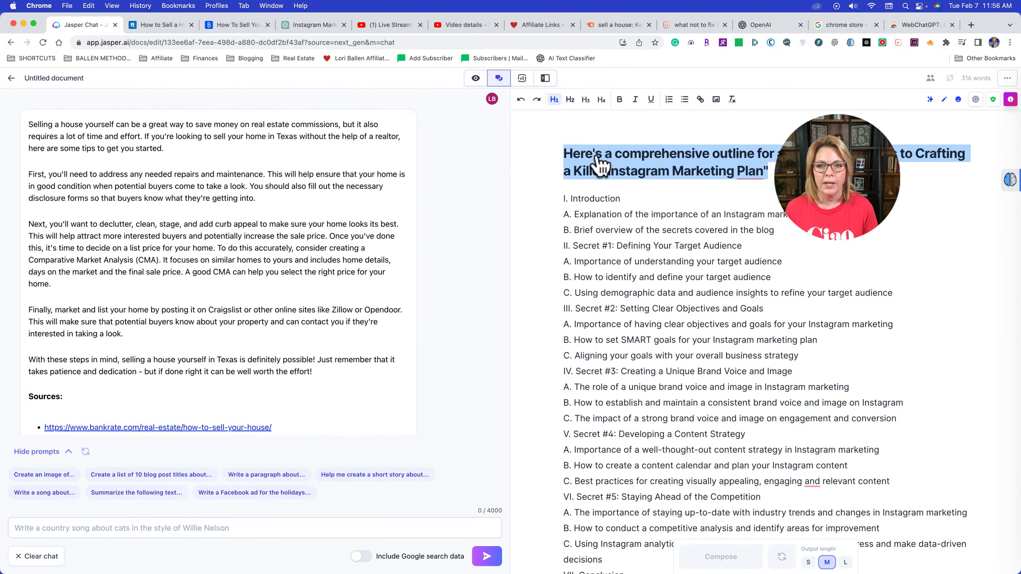
left_click(763, 171)
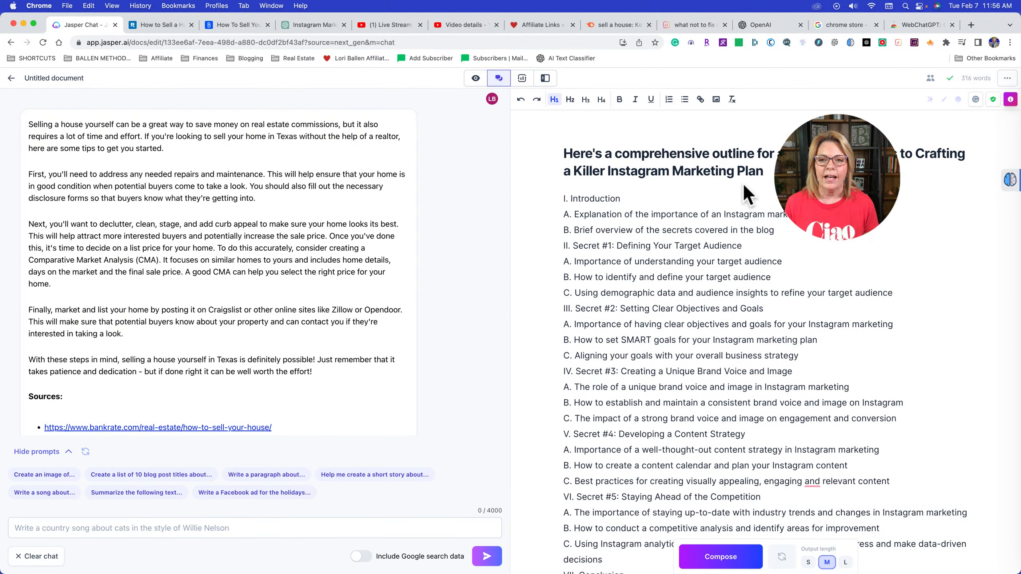
Cut the heading and the Introduction section with points A and B out of the document
left_click_drag(766, 177, 796, 231)
left_click(597, 185)
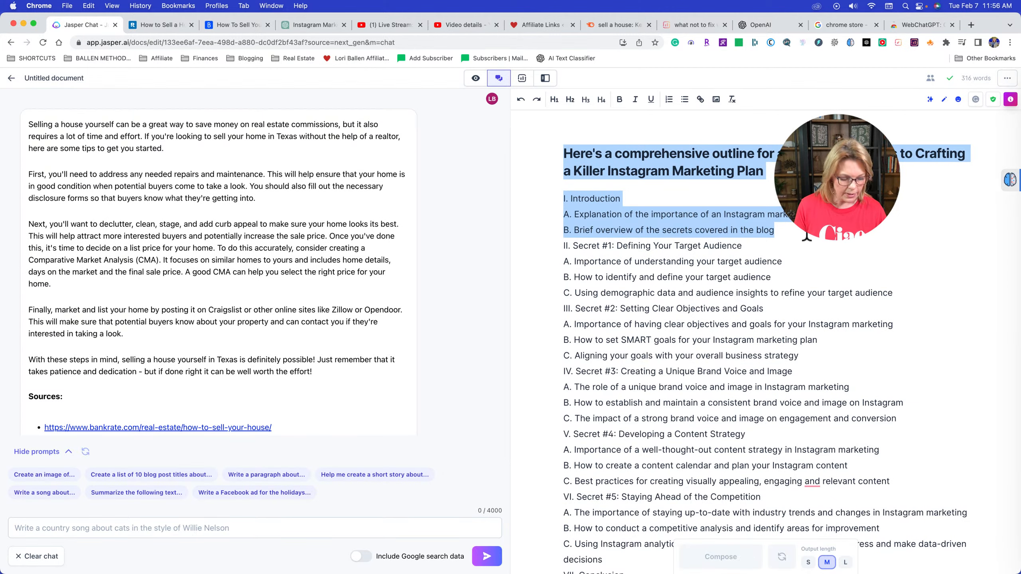
key("BackSpace")
Show the One-Shot Blog Post template and replace its Blog Topic with the cut outline heading and Introduction section
left_click(545, 78)
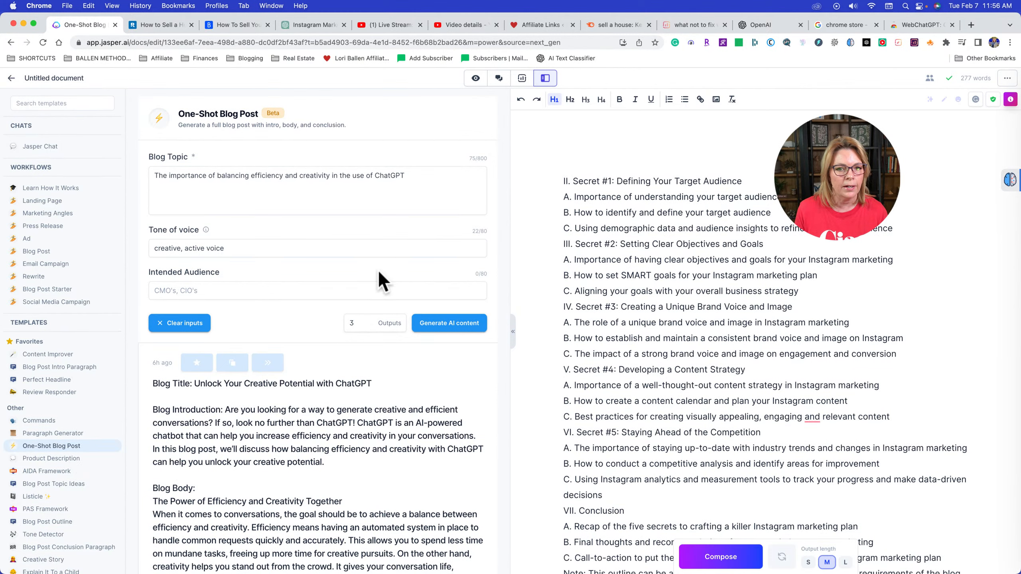
left_click_drag(406, 175, 155, 167)
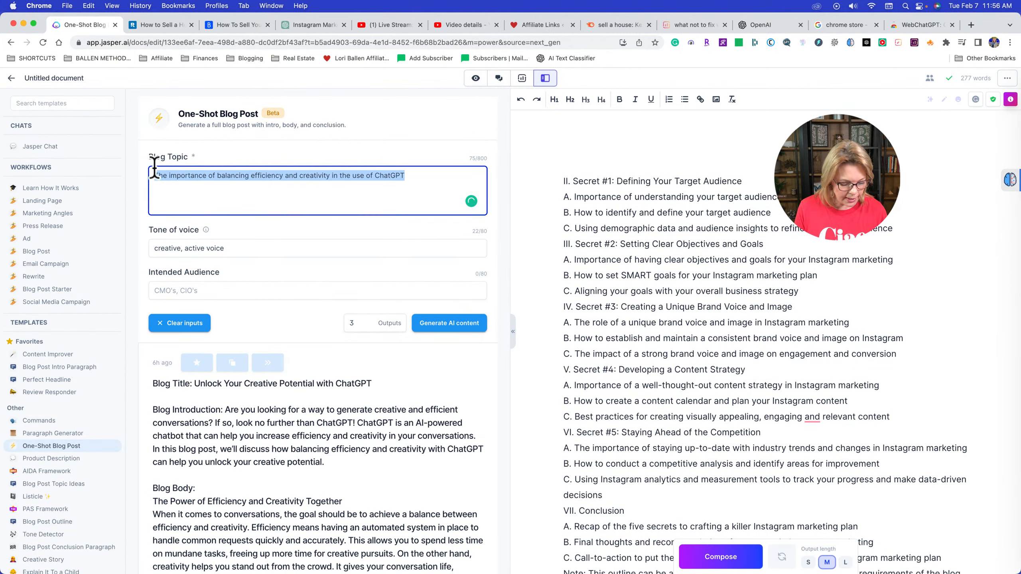
type("Here's a comprehensive outline for a blog on \"5 Secrets to Crafting a Killer Instagram Marketing Plan I. Introduction  A. Explanation of the importance of an Instagram marketing plan  B. Brief overview of the secrets covered in the blog")
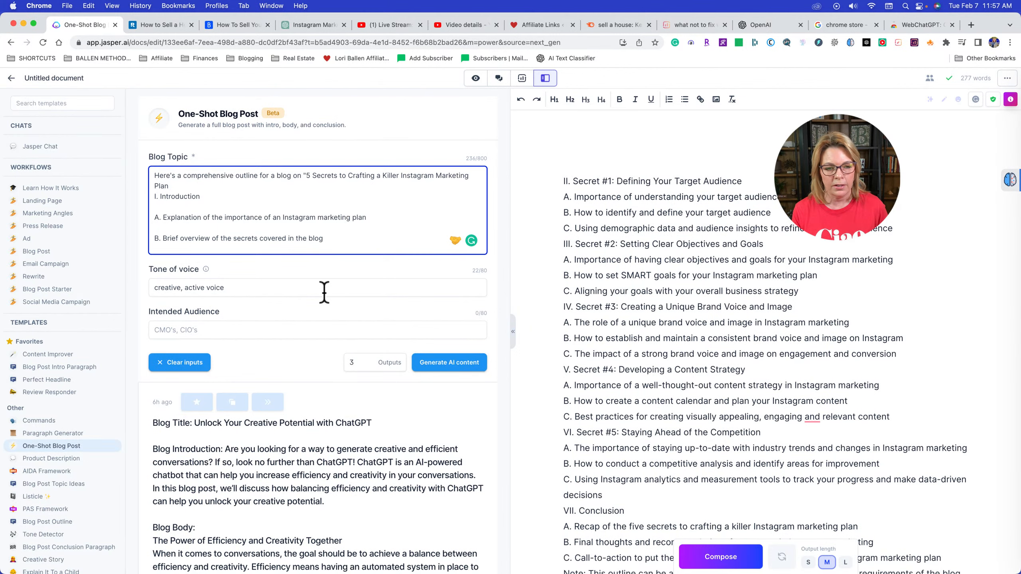
scroll(321, 253, "down", 1)
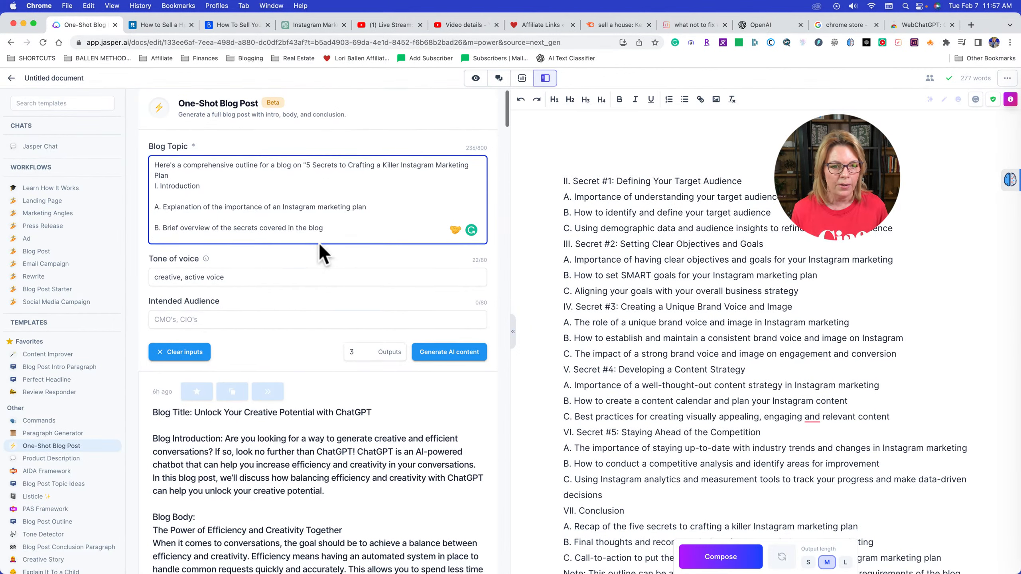
left_click(183, 277)
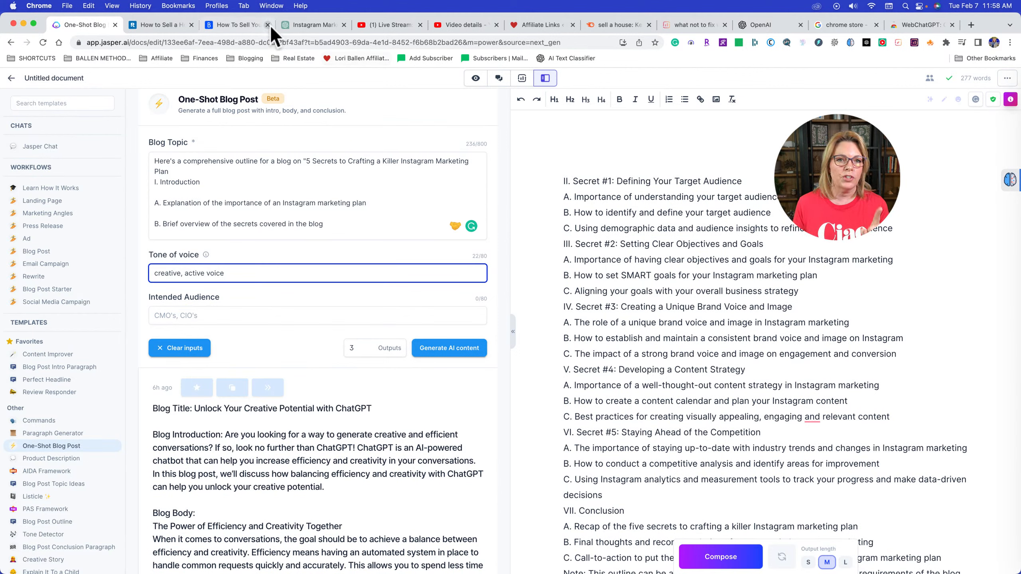
Switch to ChatGPT and try to ask "what are the pros and cons of selling my house myself" in the existing Instagram marketing chat
left_click(314, 25)
left_click(441, 487)
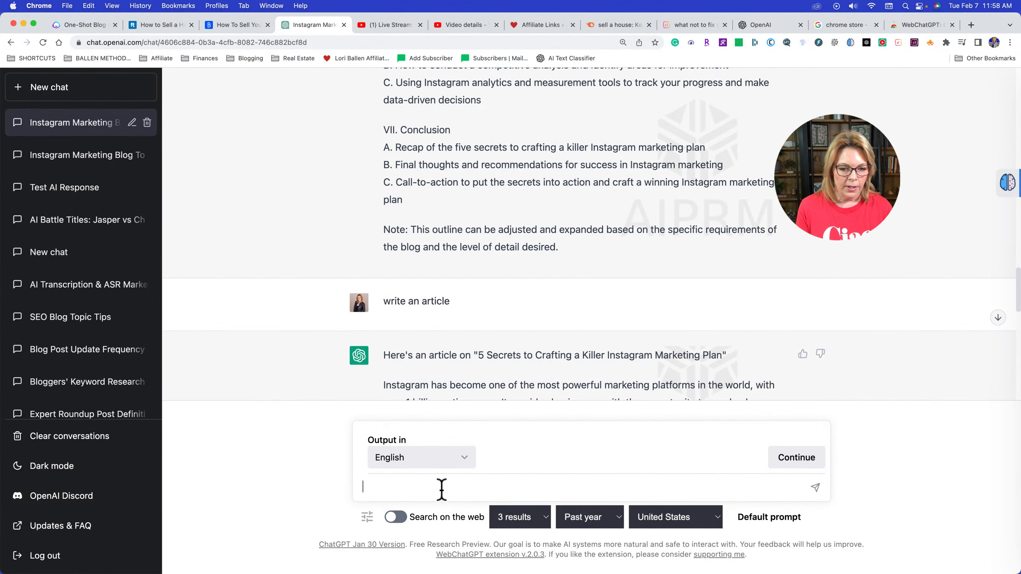
type("what are the pros")
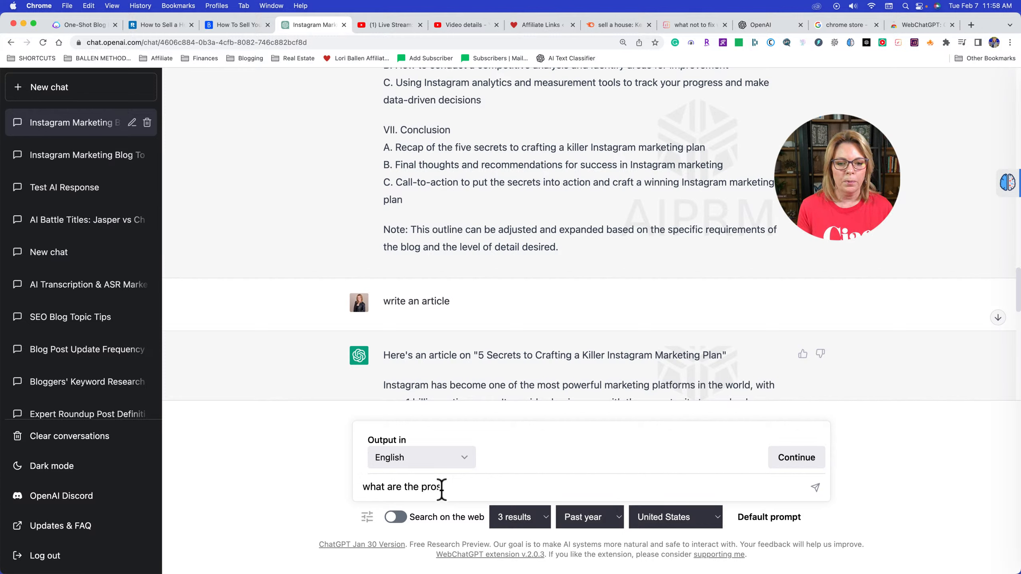
type(" and cons of sell")
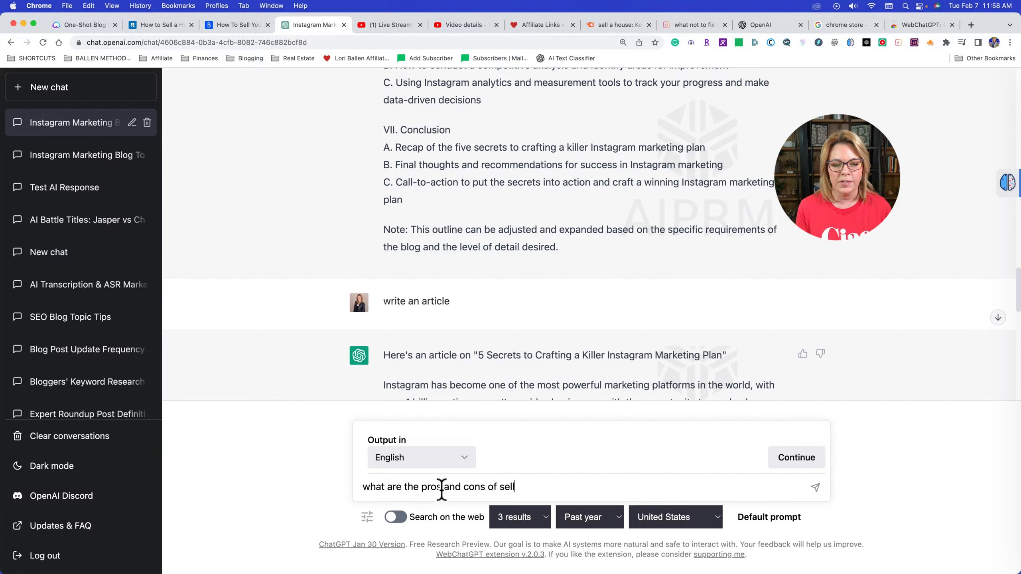
type("ing my house mss")
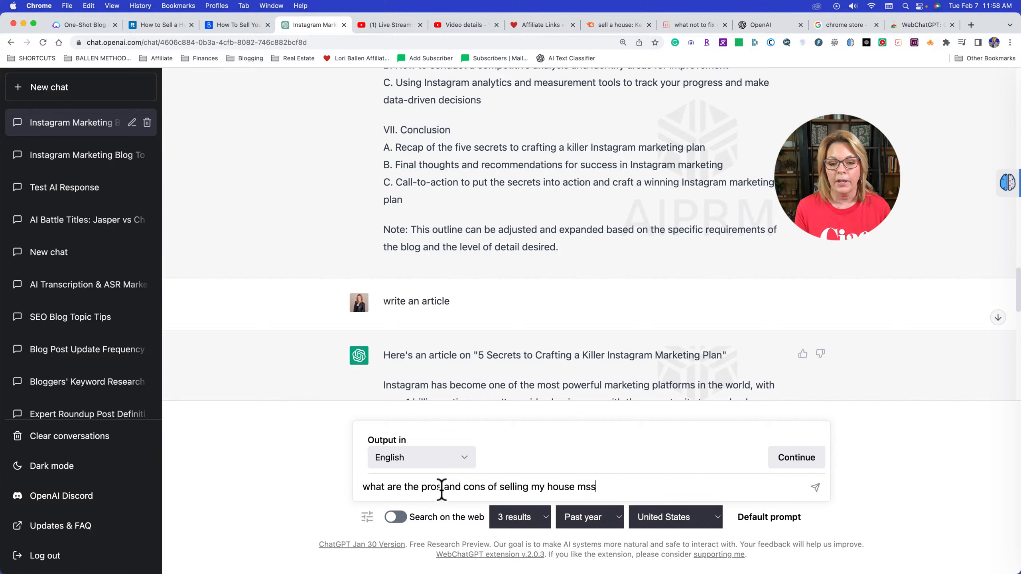
type("d")
key("BackSpace")
type("elf")
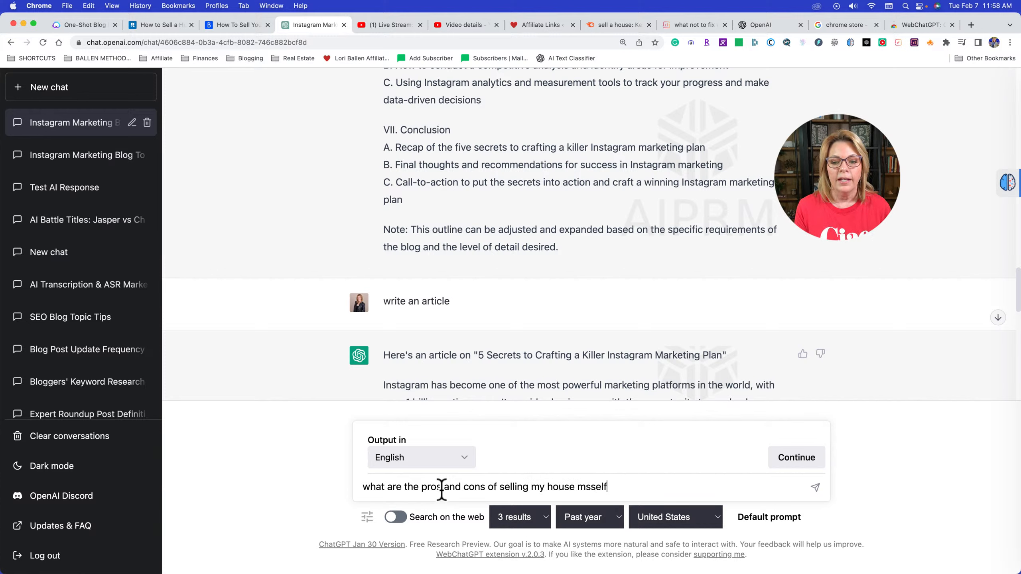
key("BackSpace")
key("BackSpace")
key("BackSpace")
key("BackSpace")
type("ysel")
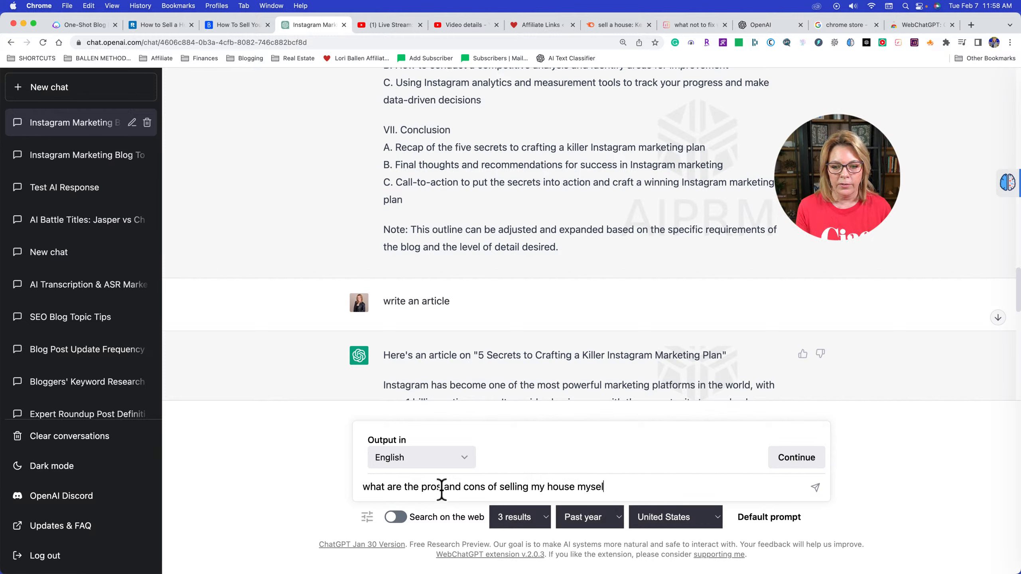
type("f")
key("Return")
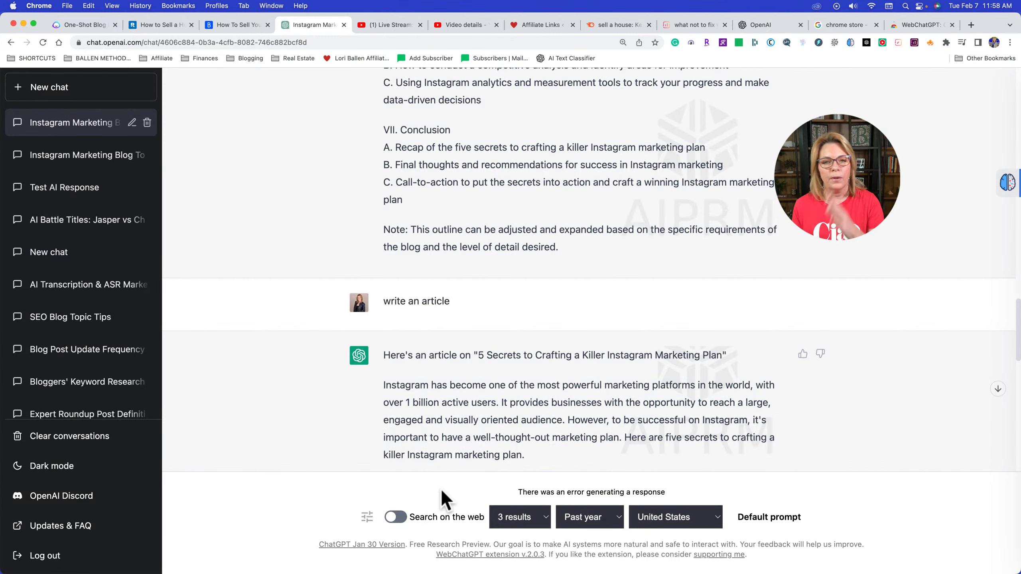
scroll(504, 337, "down", 15)
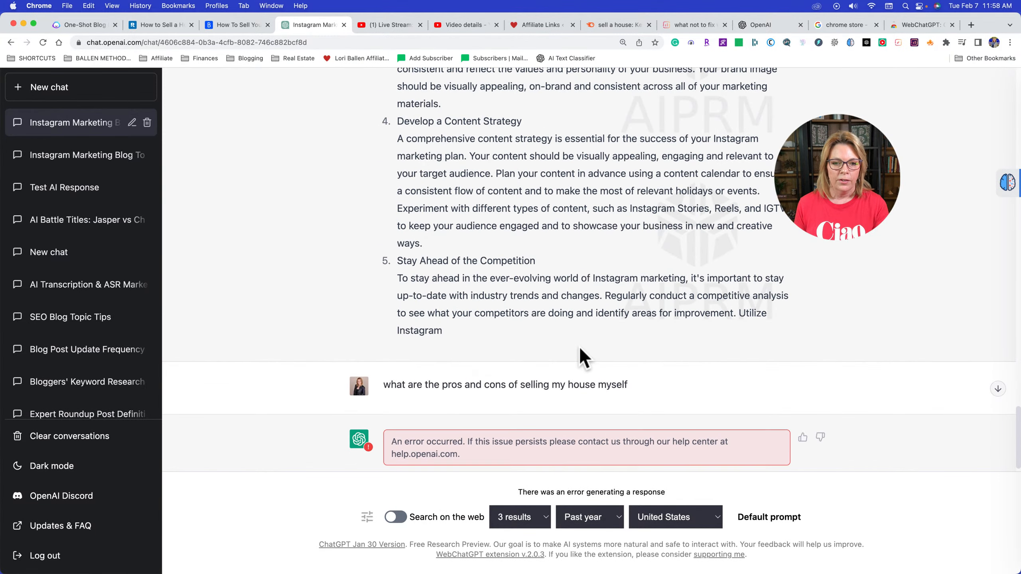
Start a new chat and ask "what are the pros and cons of selling a house myself"
left_click(59, 89)
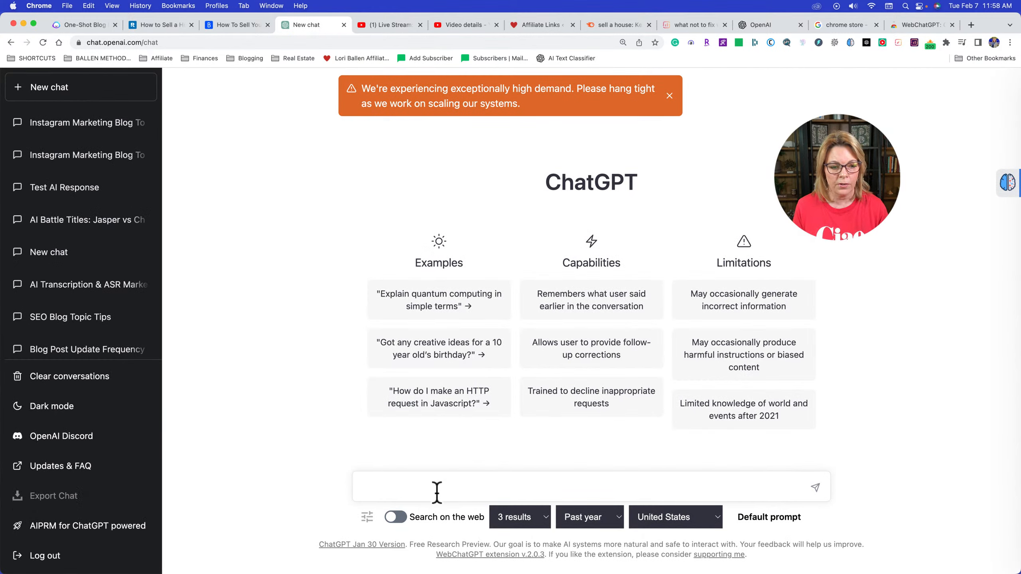
scroll(437, 492, "down", 15)
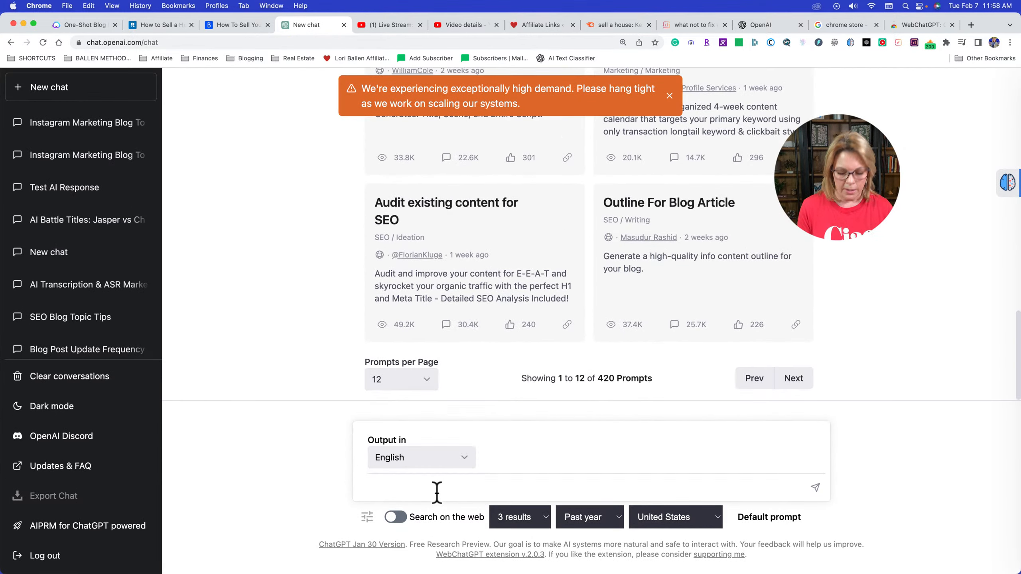
left_click(439, 480)
type("what are ")
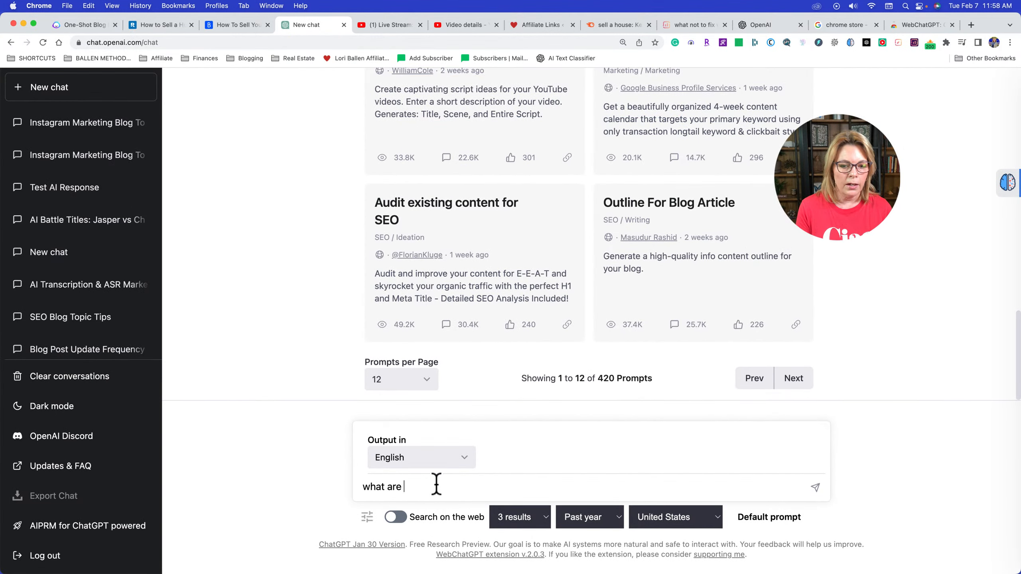
type("the pros and cons of ")
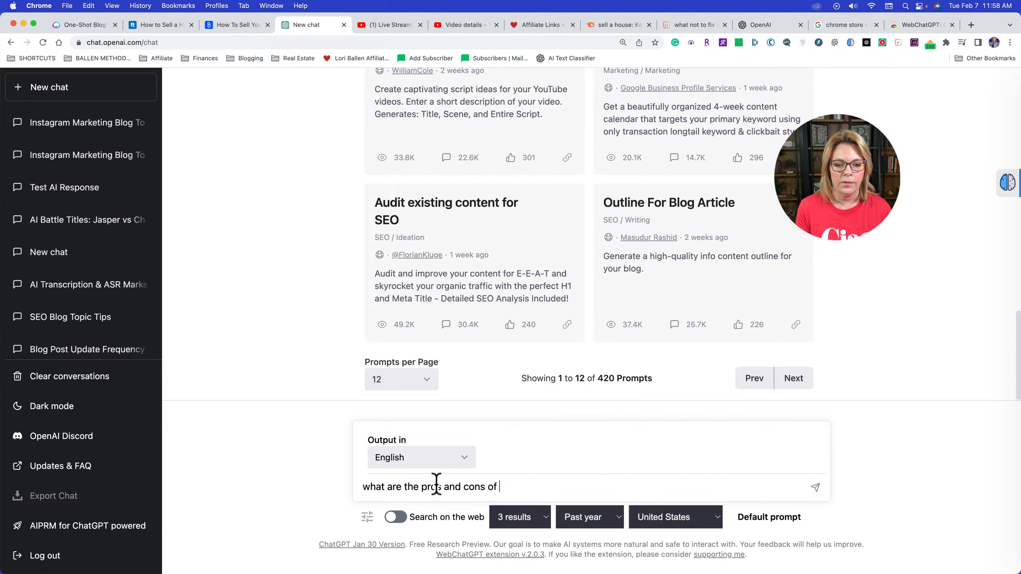
type("selling a house myself")
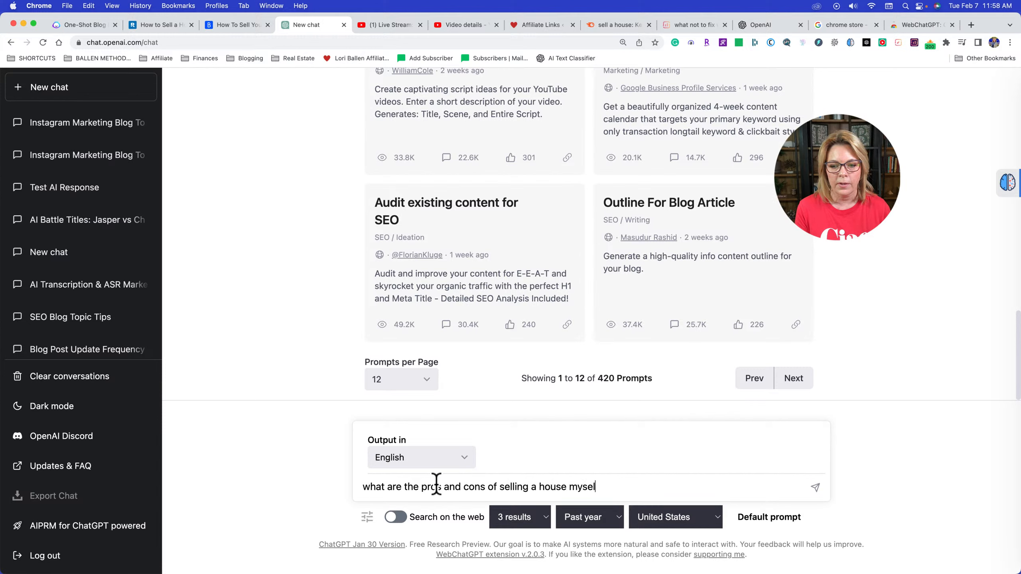
key("Return")
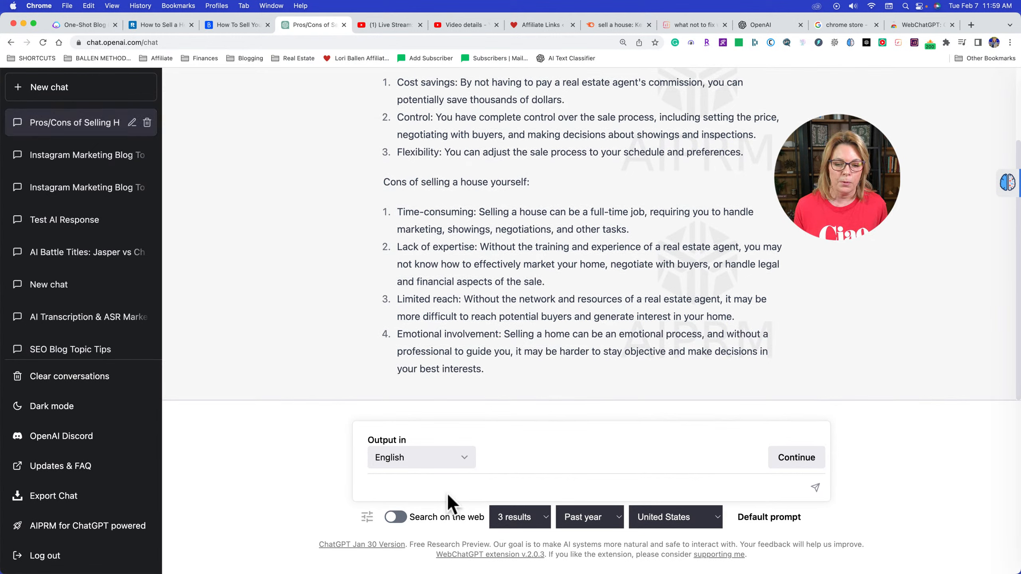
Ask ChatGPT to reformat the pros and cons with the follow-up prompt "put that in a table"
left_click(426, 495)
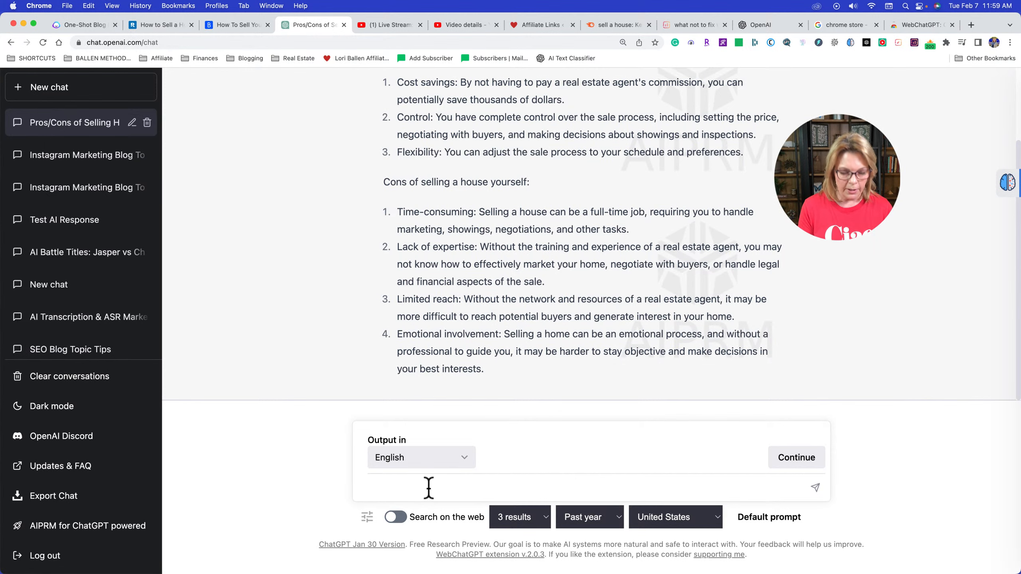
type("put that in a table")
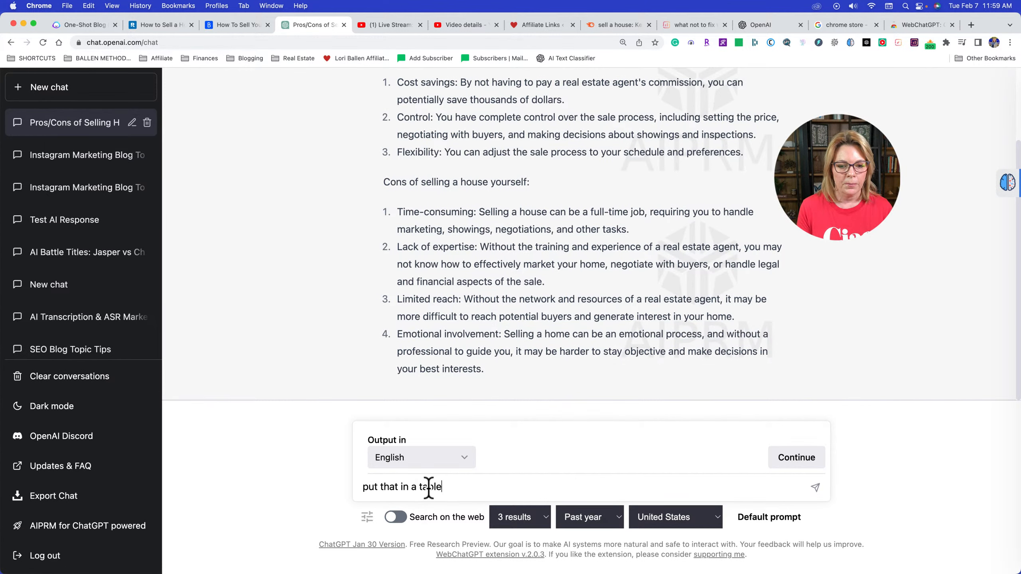
key("Return")
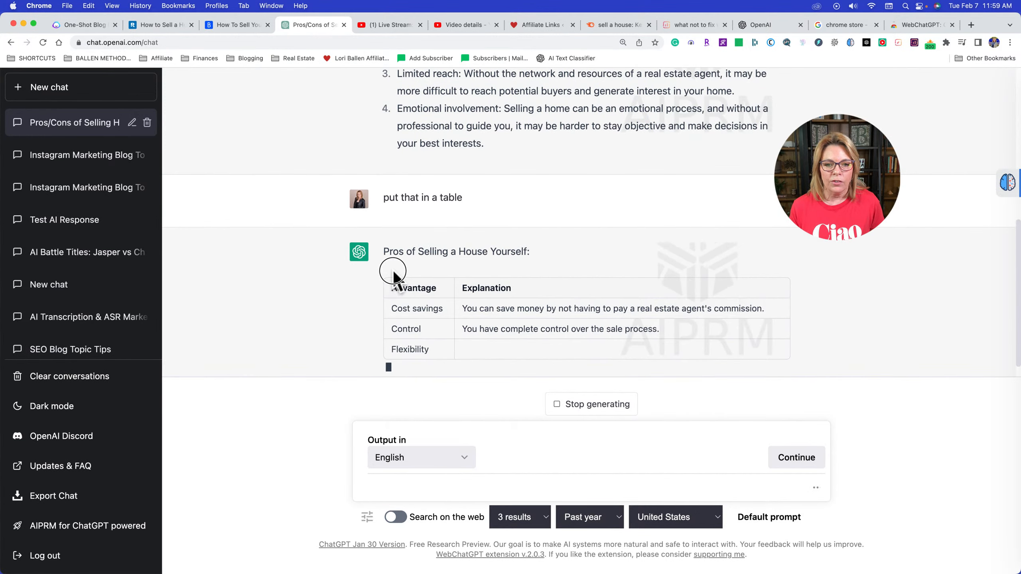
left_click_drag(393, 267, 366, 318)
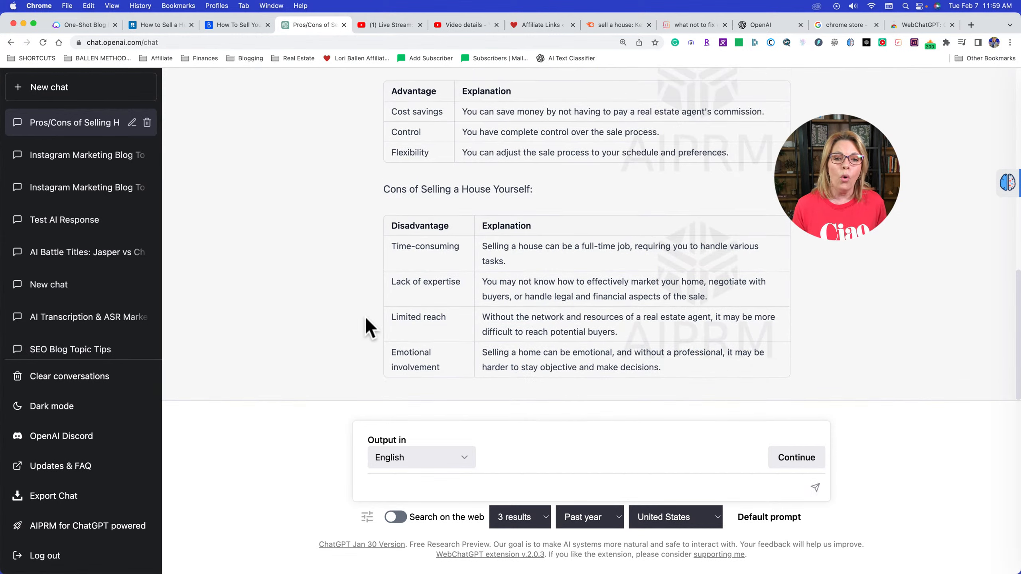
Capture a screenshot of the area of ChatGPT's reply that holds the pros and cons tables
scroll(364, 315, "up", 2)
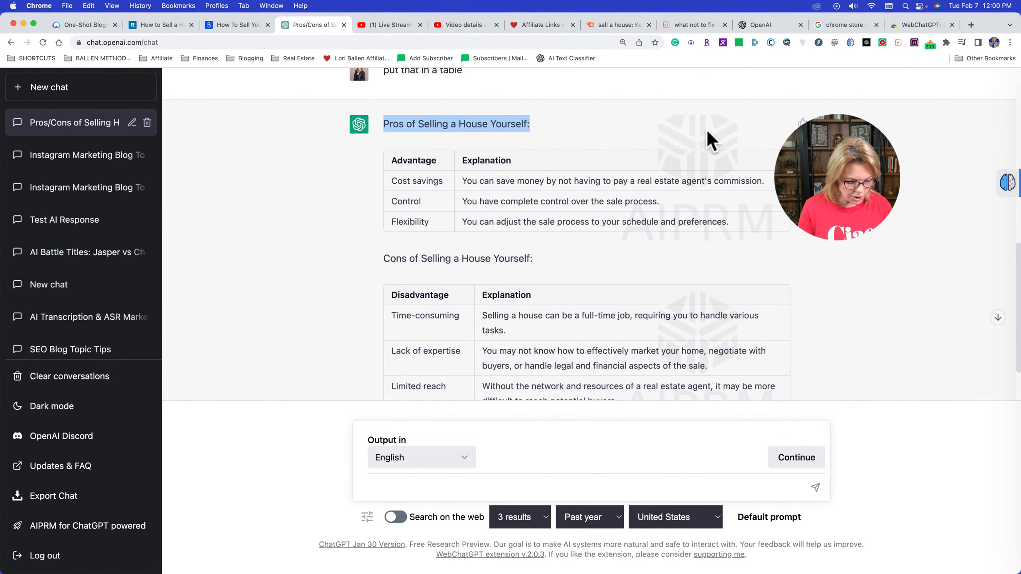
key("super+shift+4")
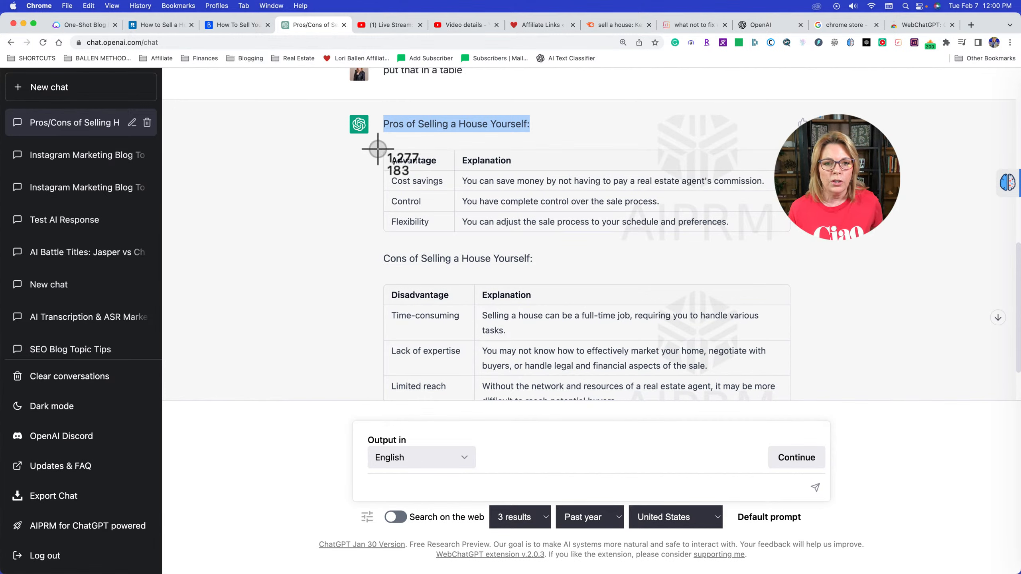
left_click_drag(377, 144, 796, 397)
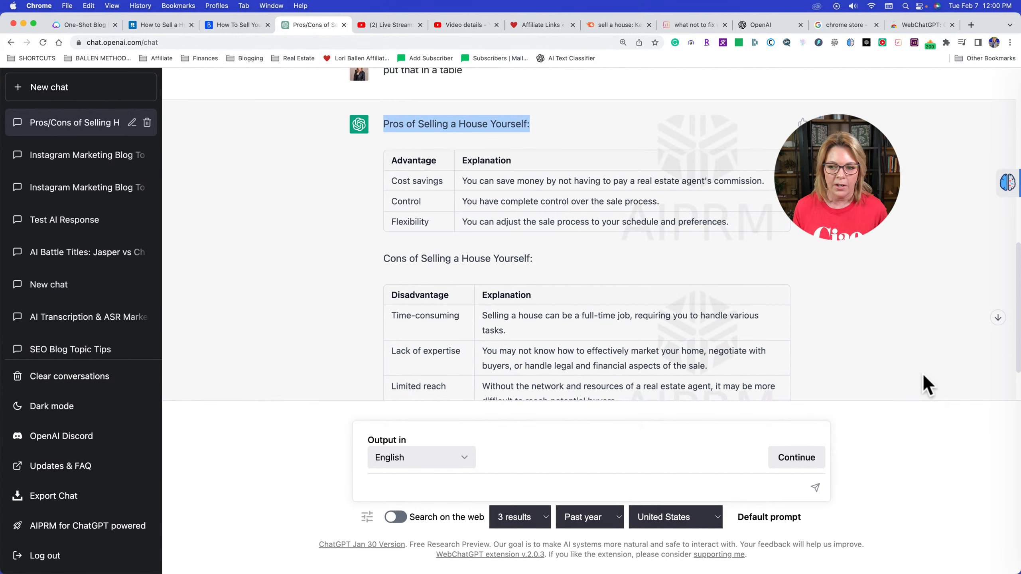
Switch back to the Jasper document and generate AI content with the One-Shot Blog Post template using 3 outputs
scroll(615, 347, "down", 3)
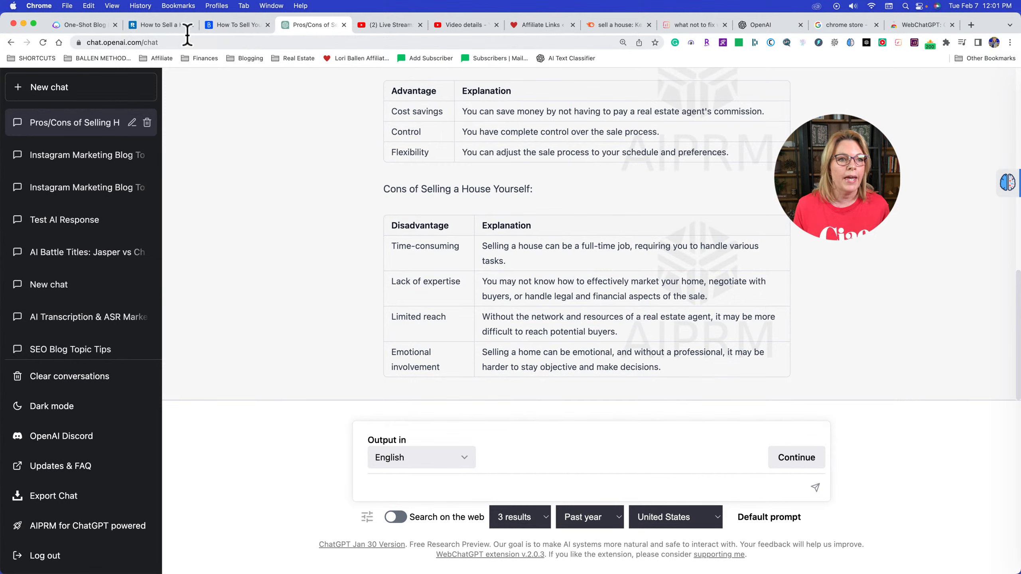
left_click(101, 26)
scroll(709, 222, "down", 3)
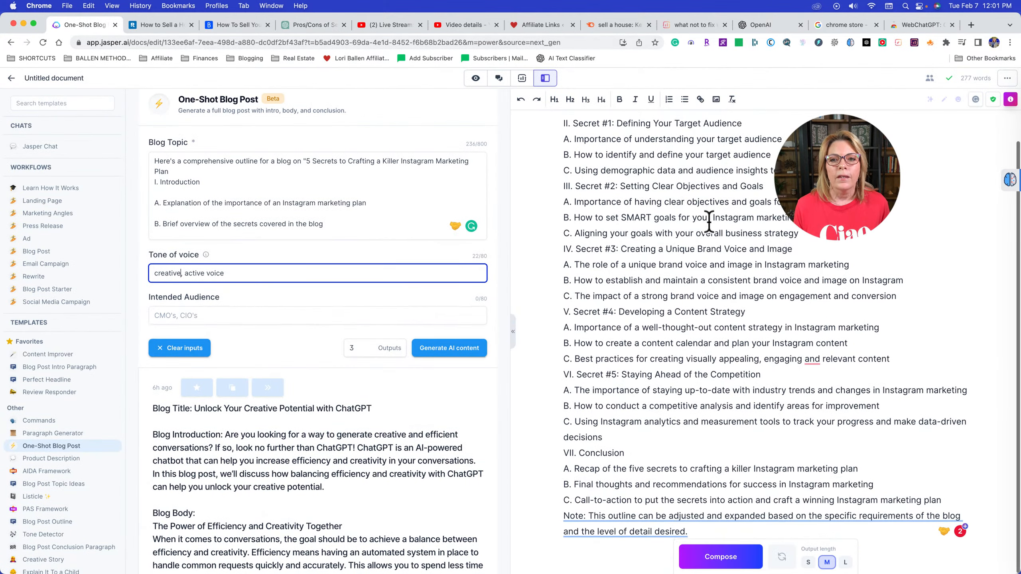
scroll(683, 142, "up", 2)
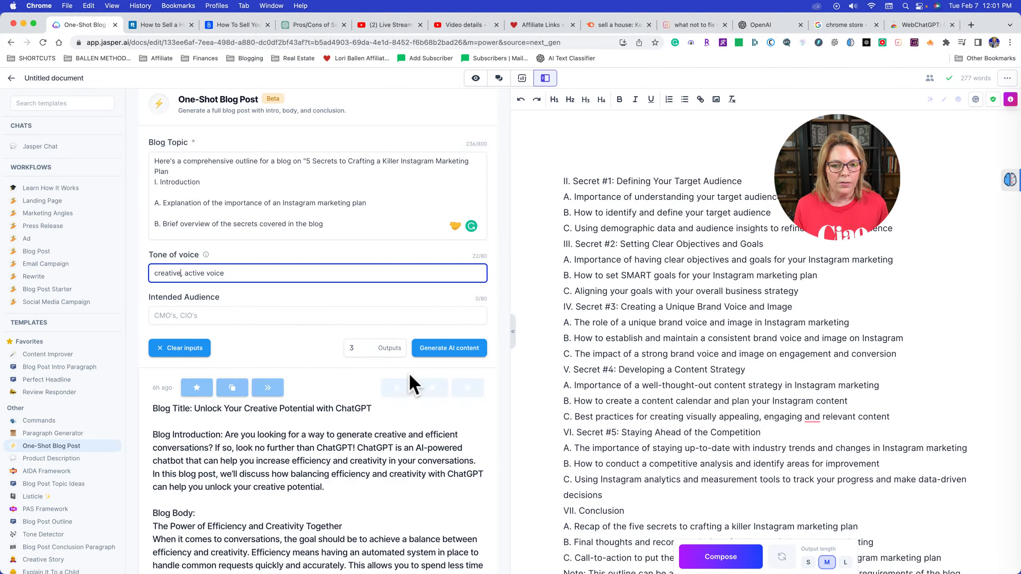
left_click(444, 349)
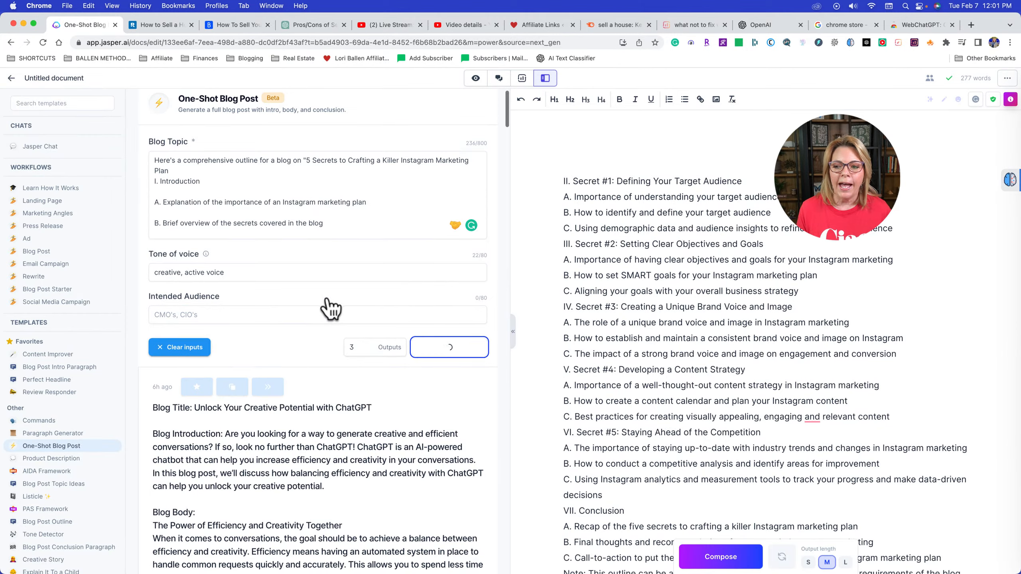
Examine the generated Instagram marketing blog posts, comparing their titles, introductions and secrets with the outline remaining in the document
scroll(342, 308, "down", 3)
scroll(348, 306, "down", 1)
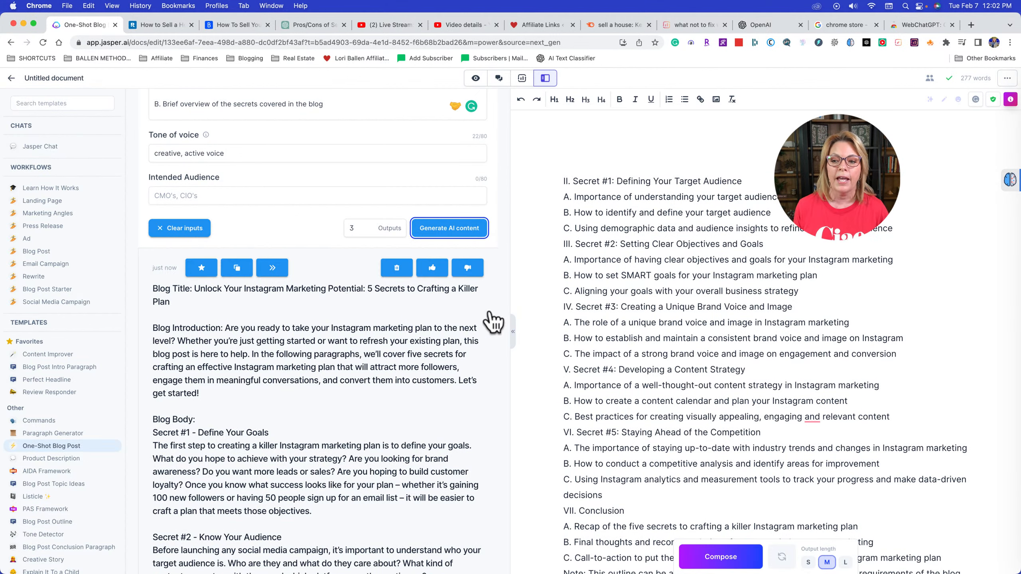
scroll(788, 340, "down", 2)
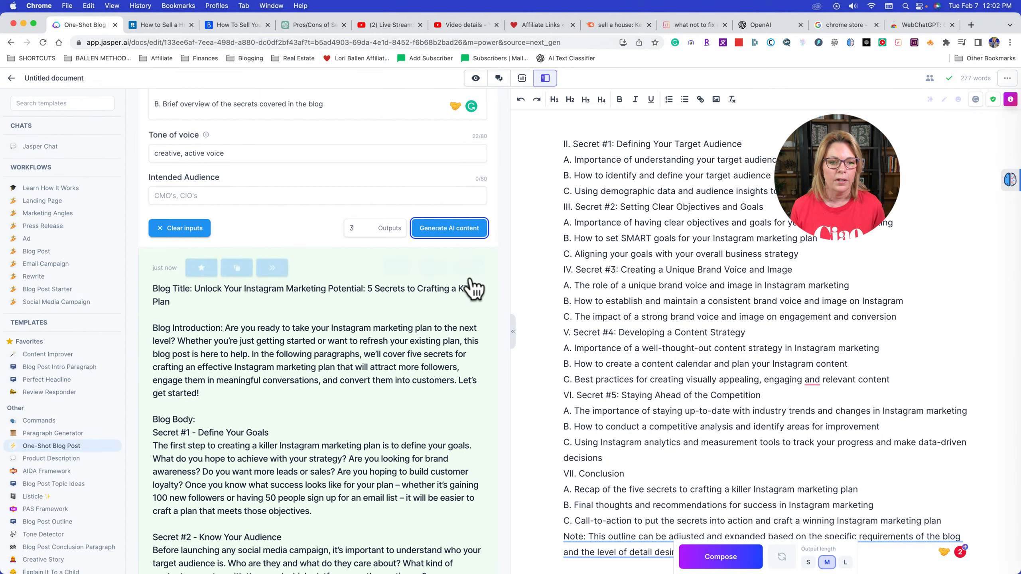
scroll(327, 254, "up", 2)
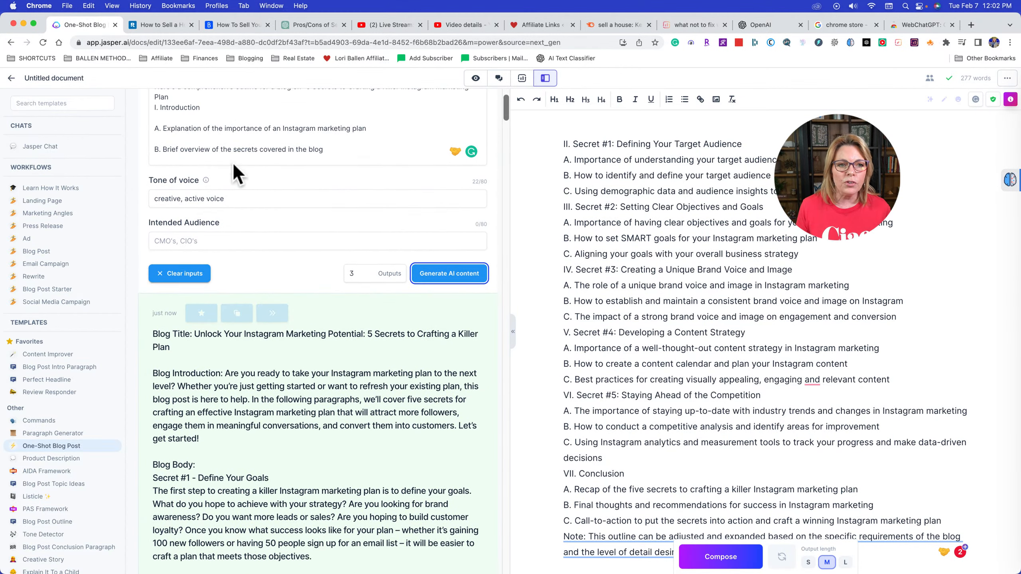
scroll(261, 406, "down", 5)
scroll(262, 406, "down", 4)
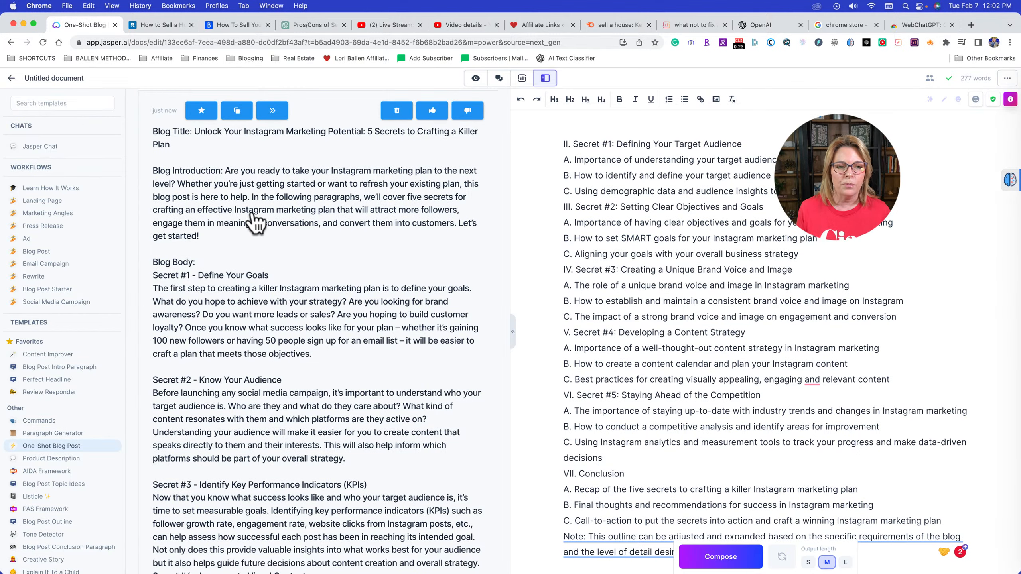
scroll(255, 221, "down", 20)
scroll(256, 223, "down", 20)
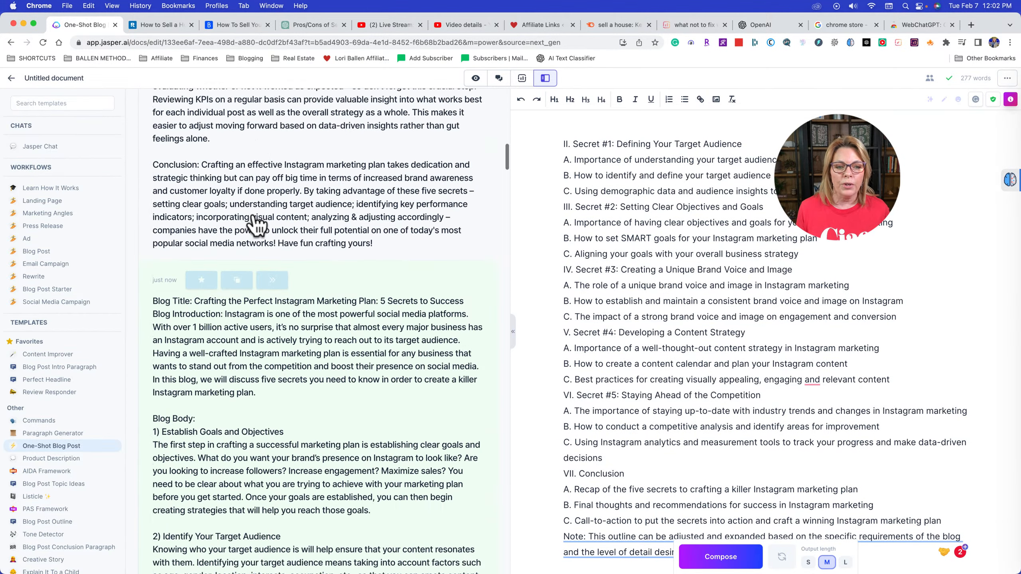
scroll(261, 232, "up", 20)
scroll(261, 231, "up", 17)
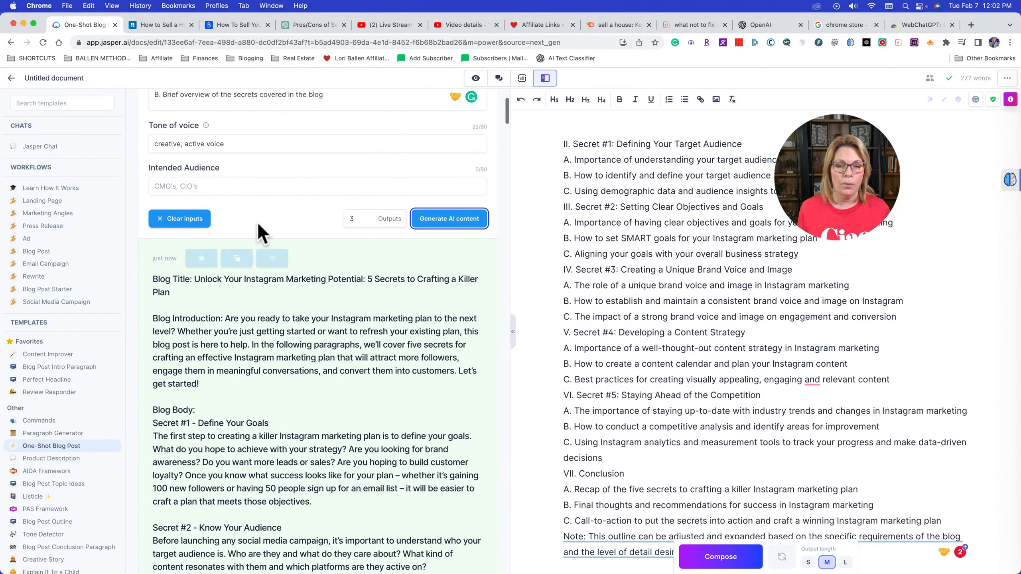
scroll(257, 228, "down", 10)
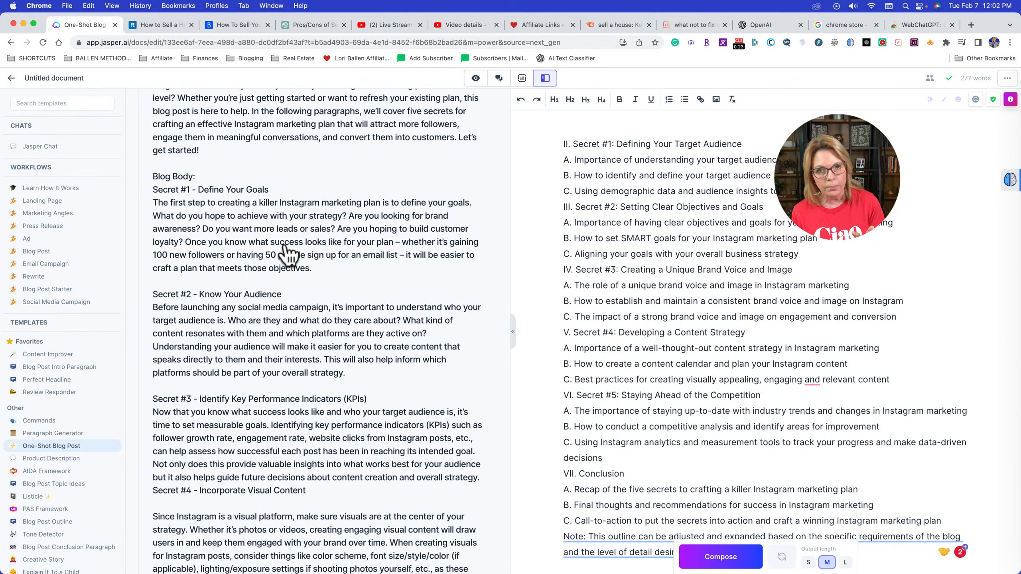
scroll(417, 240, "up", 6)
scroll(417, 239, "down", 2)
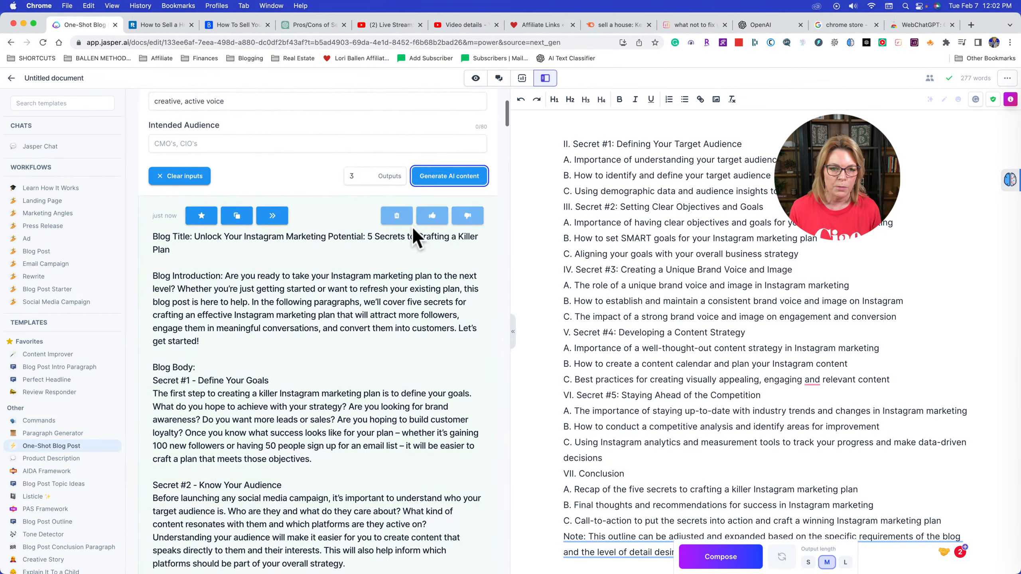
scroll(417, 240, "down", 3)
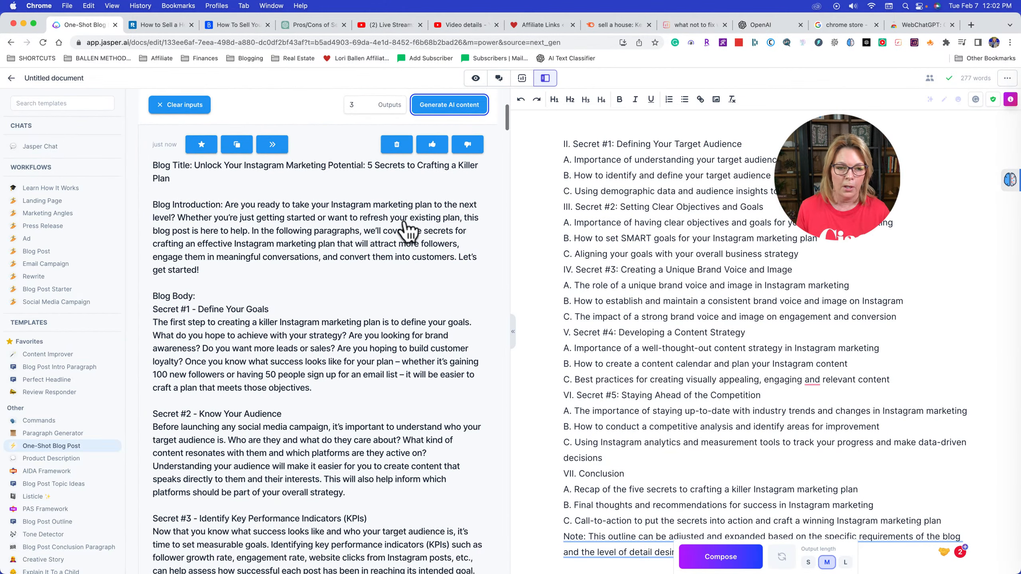
Open the first generated Instagram marketing post and scan its full text with Originality.AI, closing the score window when done
left_click(269, 212)
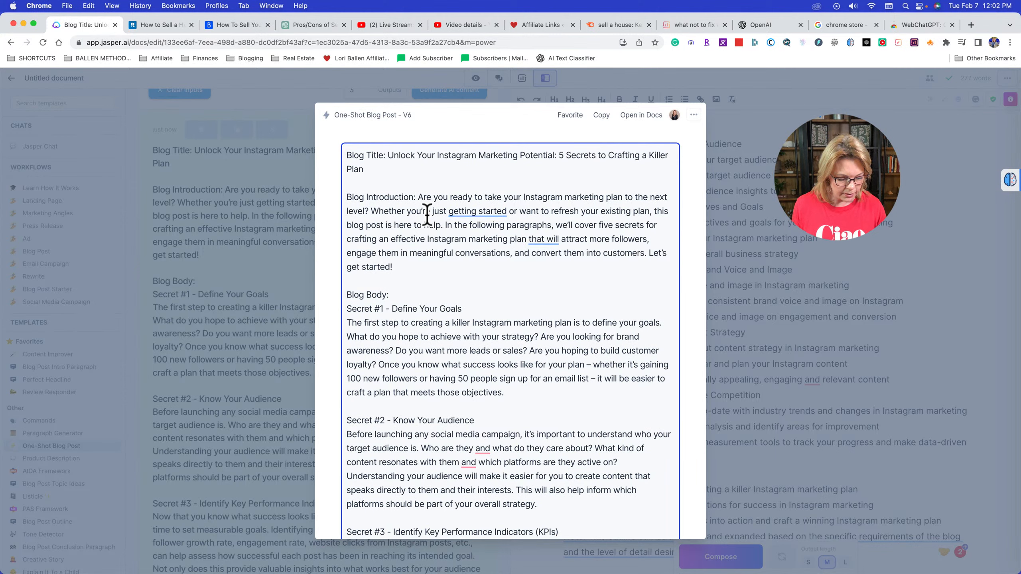
key("super+a")
right_click(472, 214)
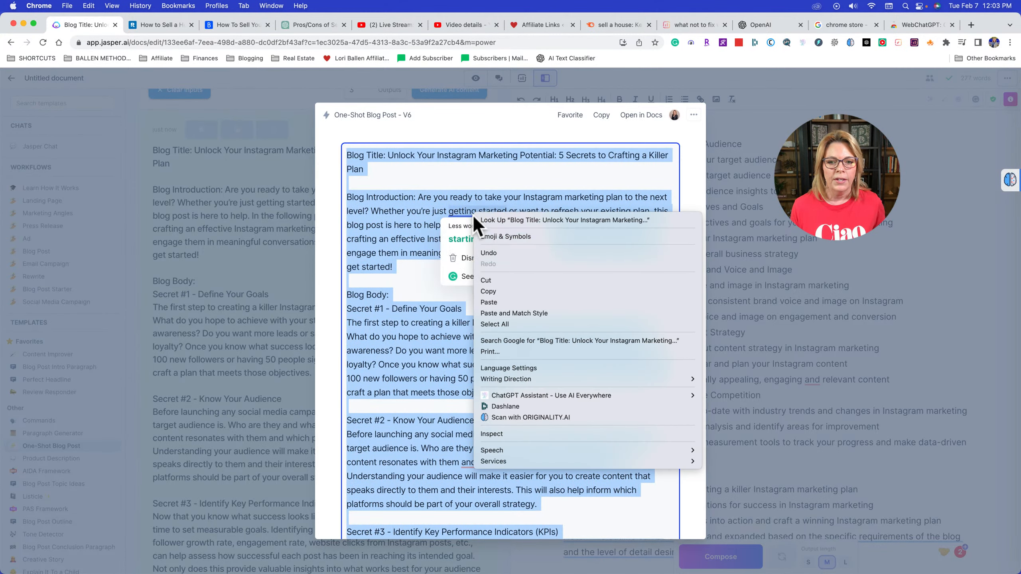
left_click(534, 417)
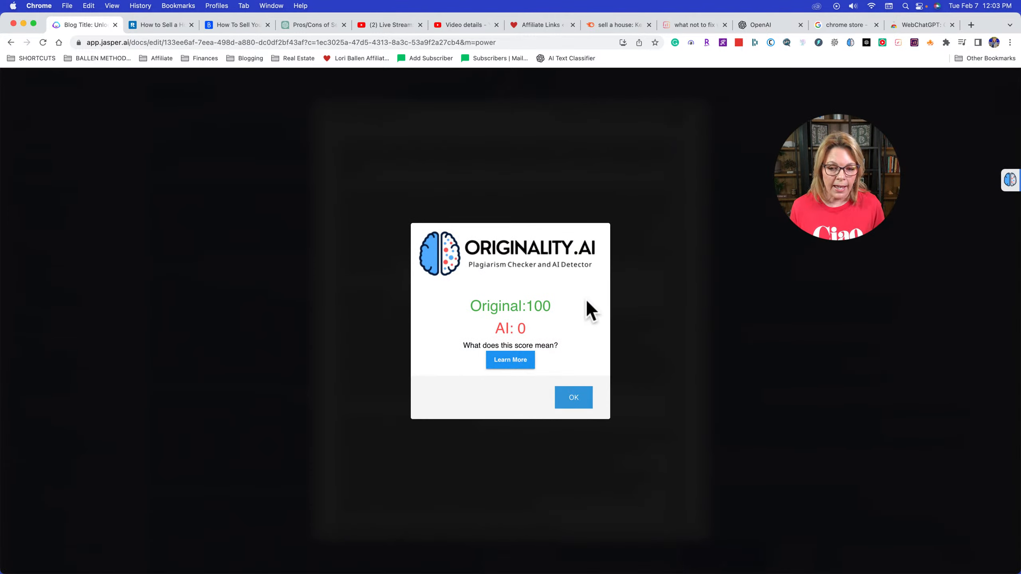
left_click(574, 399)
Copy the entire text of the generated post and paste it into the document above the "Secret #1: Defining Your Target Audience" outline
scroll(563, 391, "down", 1)
left_click(503, 364)
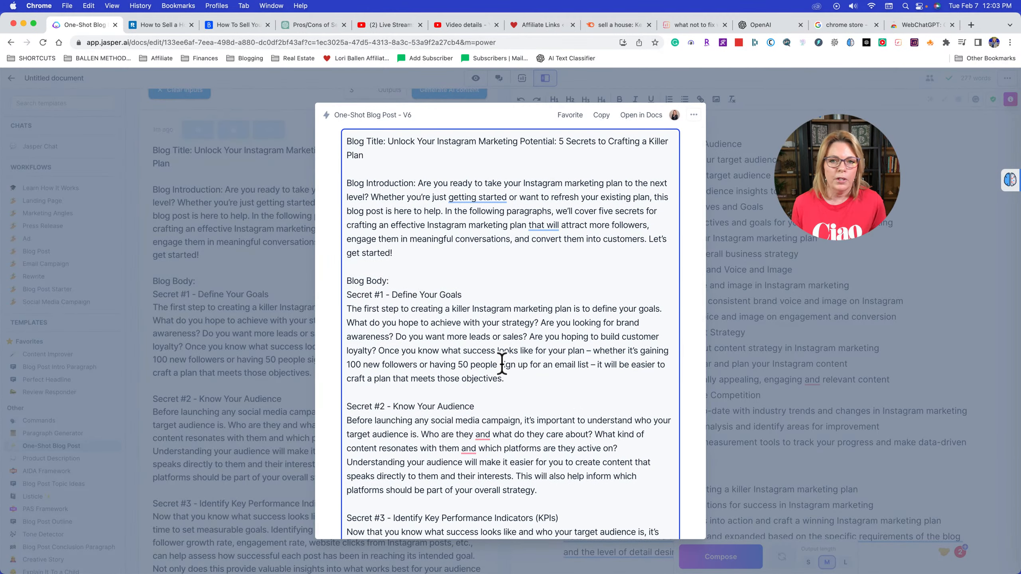
key("super+a")
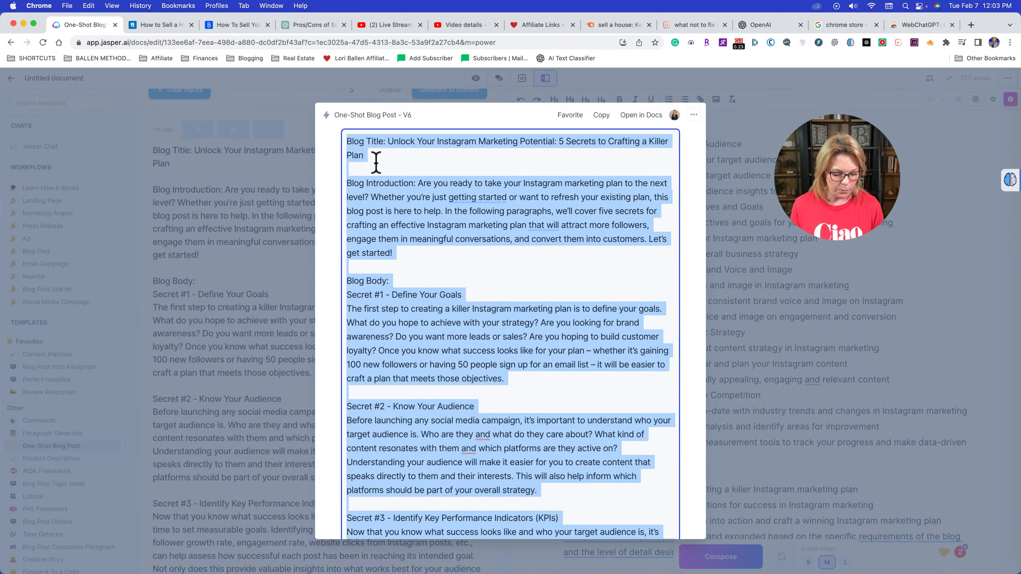
left_click(734, 180)
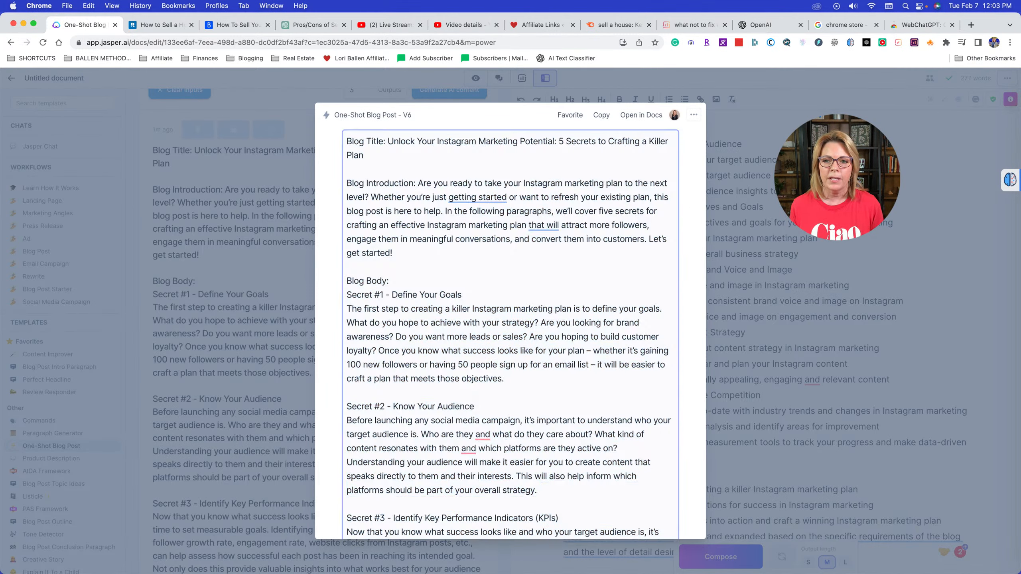
scroll(734, 180, "up", 1)
left_click(719, 153)
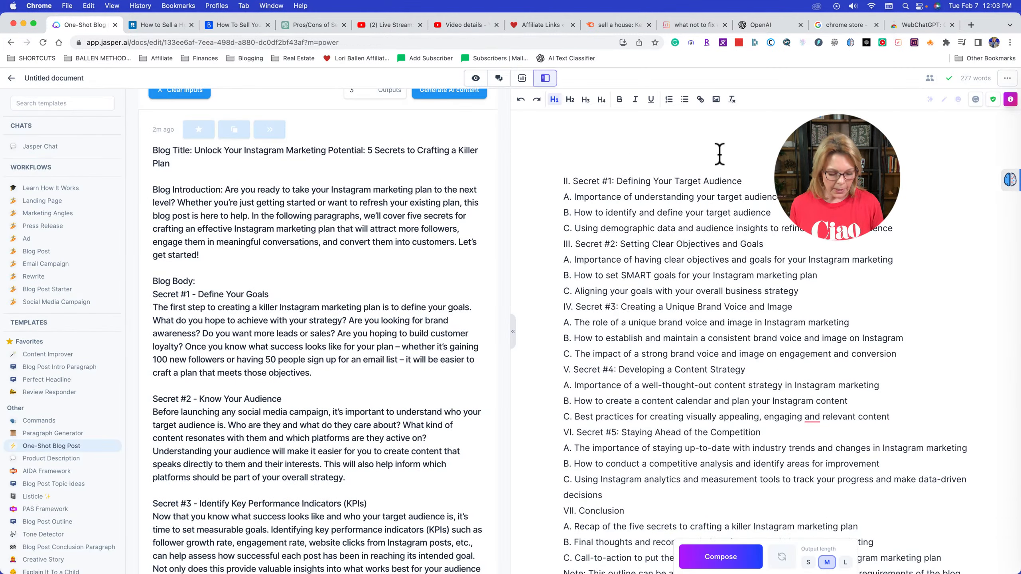
key("super+v")
scroll(691, 179, "up", 10)
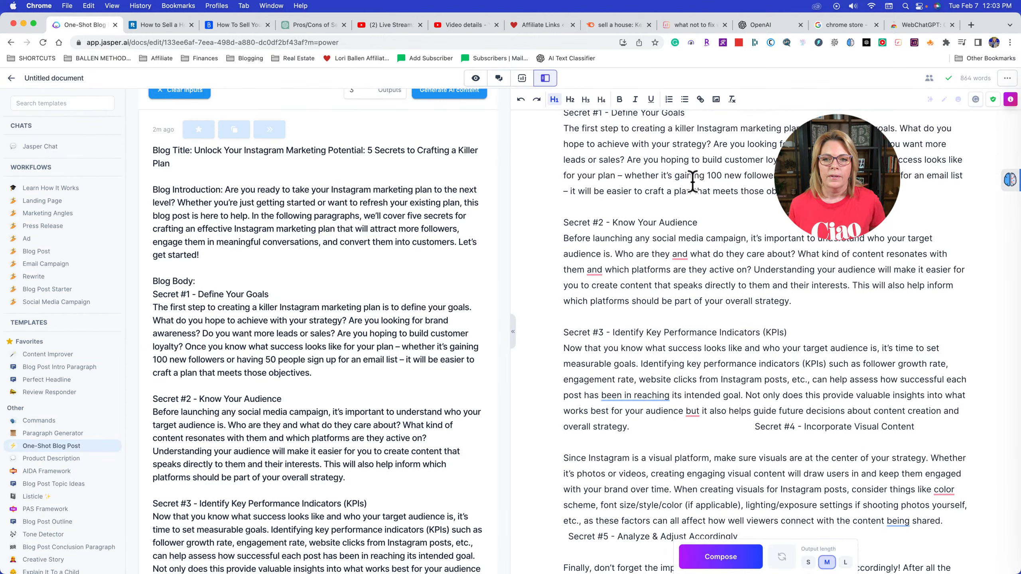
Delete the "Blog Introduction:" and "Blog Body:" labels from the pasted post in the document
scroll(693, 179, "up", 5)
left_click_drag(640, 185, 559, 186)
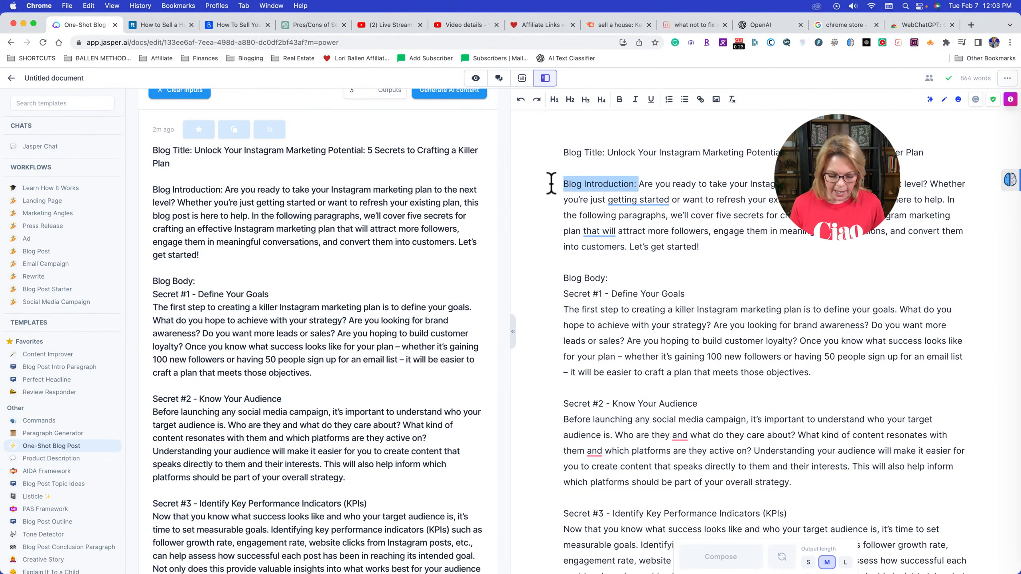
key("BackSpace")
left_click_drag(613, 279, 533, 267)
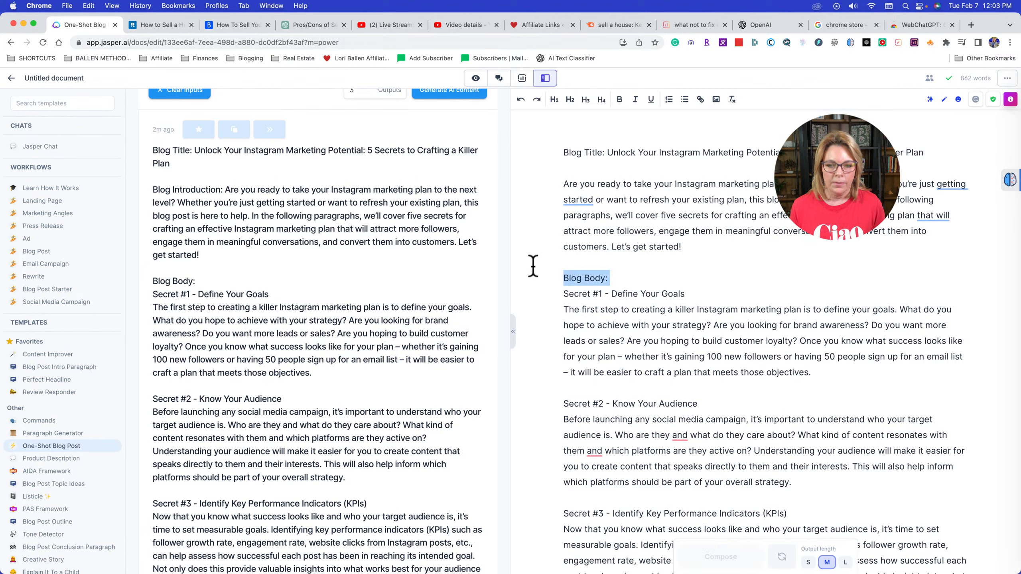
key("BackSpace")
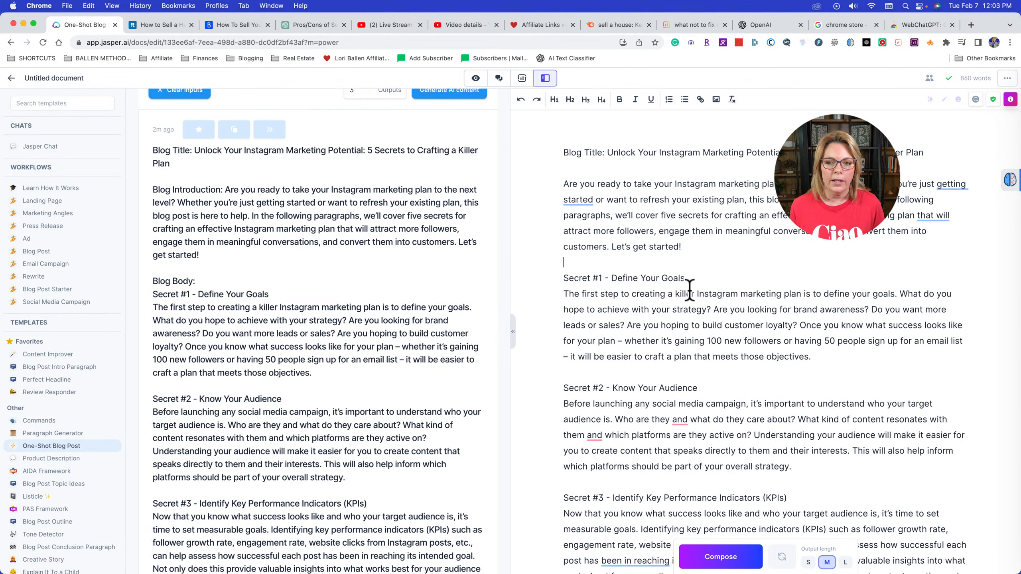
Format "Secret #1 - Define Your Goals" as Heading 2 and "Secret #2 - Know Your Audience" as Heading 3, removing the blank line above Secret #1
left_click_drag(688, 278, 541, 280)
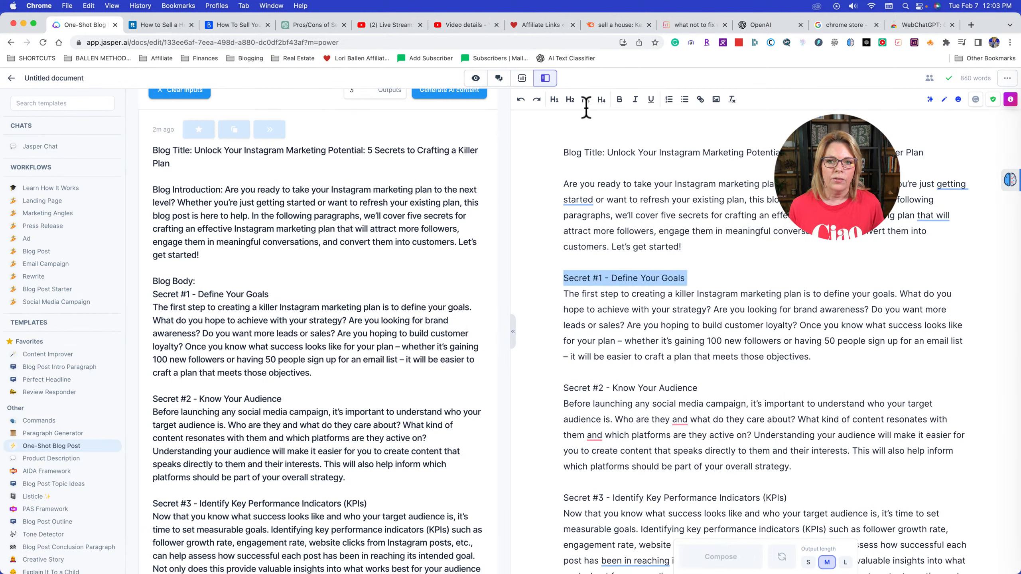
left_click(566, 104)
left_click_drag(704, 409, 563, 410)
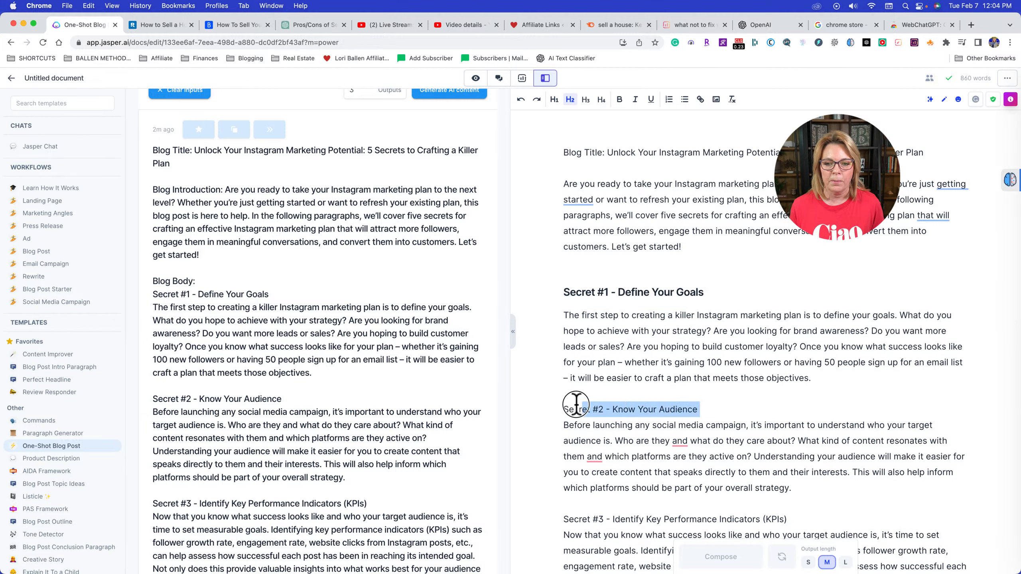
left_click(585, 101)
left_click(614, 264)
key("Delete")
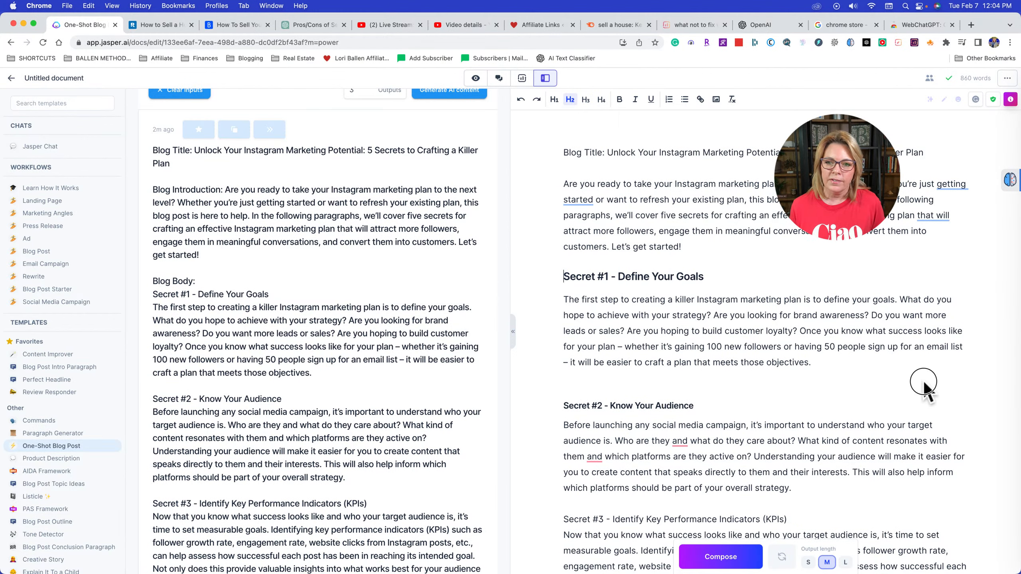
Below the Secret #1 paragraph, add the command "Give me an example of an Instagram marketing plan" and have Jasper replace it with generated text
scroll(646, 269, "down", 2)
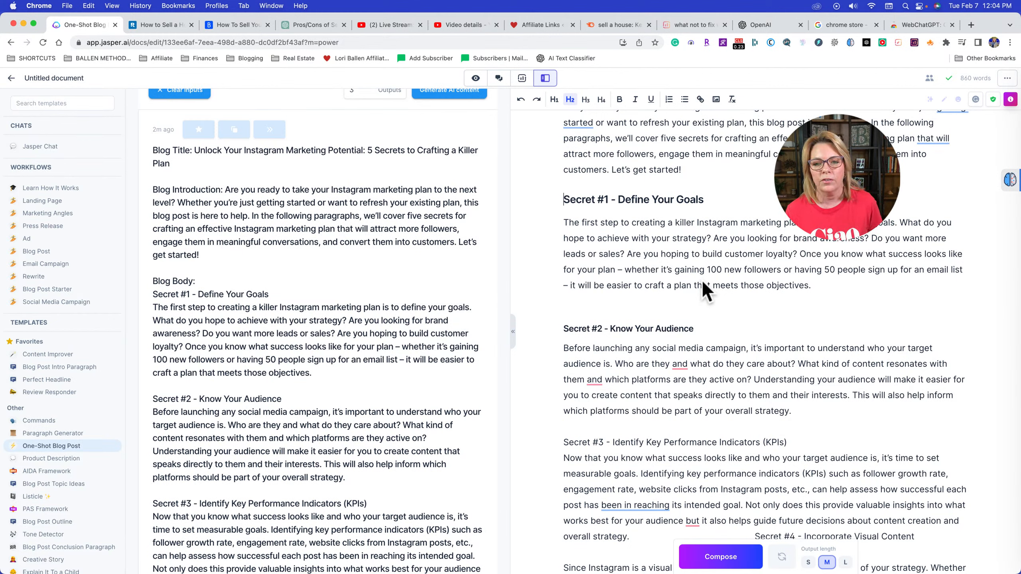
left_click(867, 285)
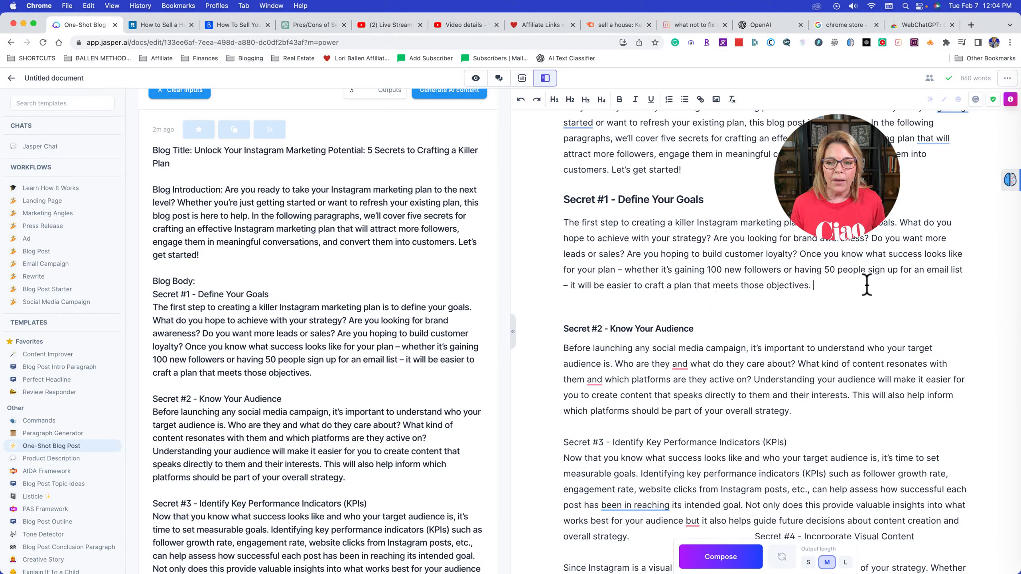
key("Return")
key("Return")
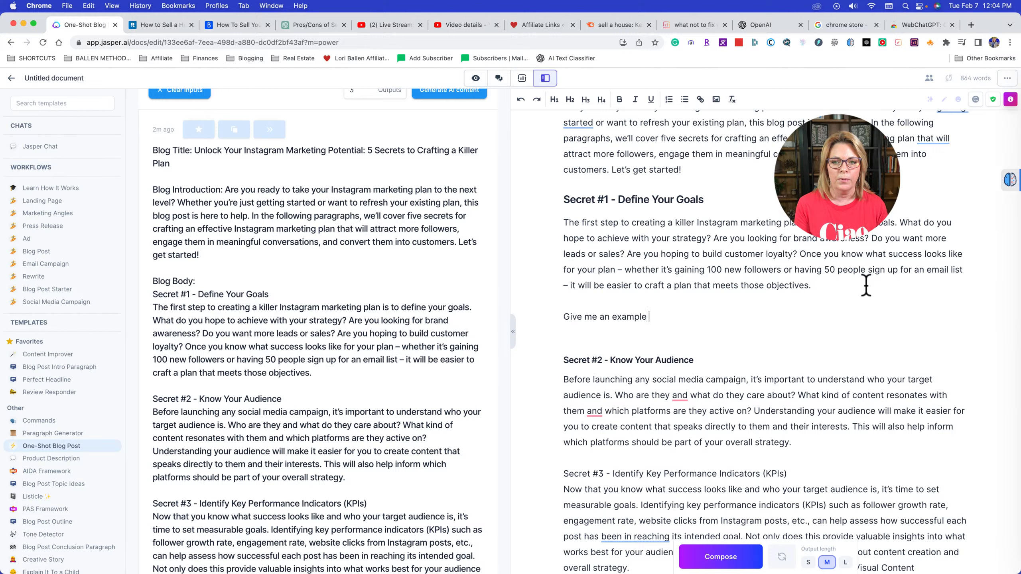
type("Give me an example of an instagr")
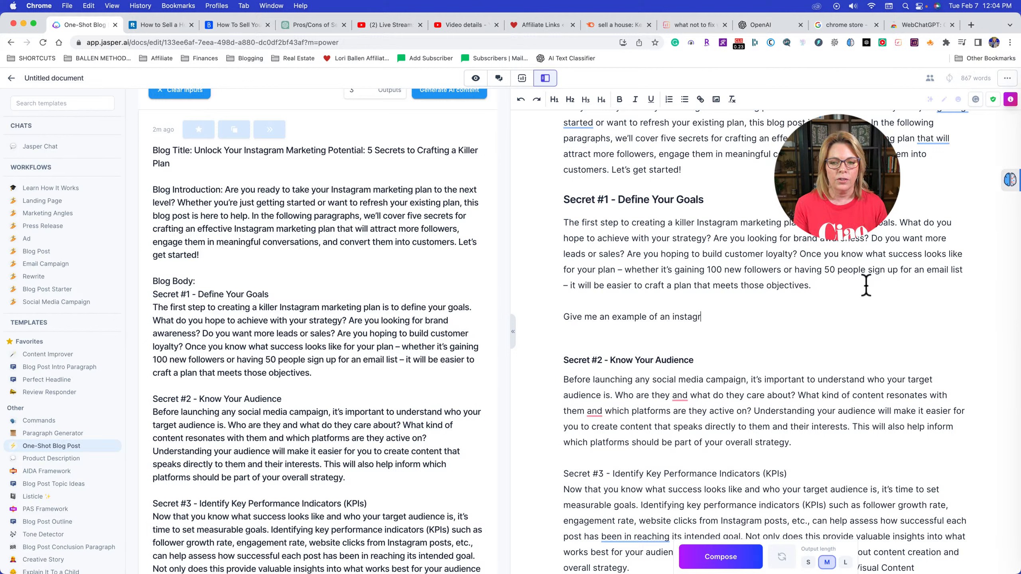
type("am marketing plan")
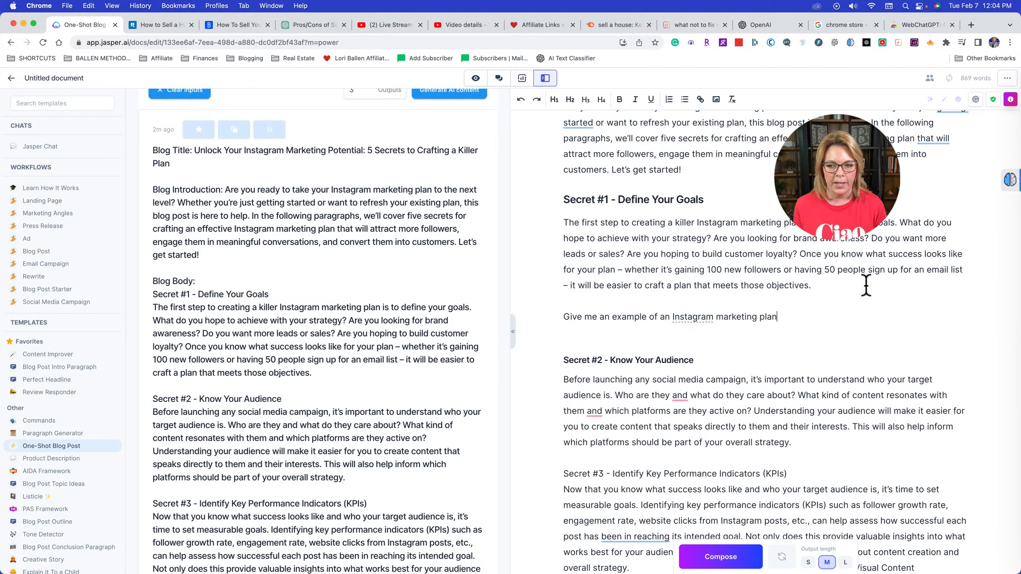
left_click_drag(802, 325, 552, 309)
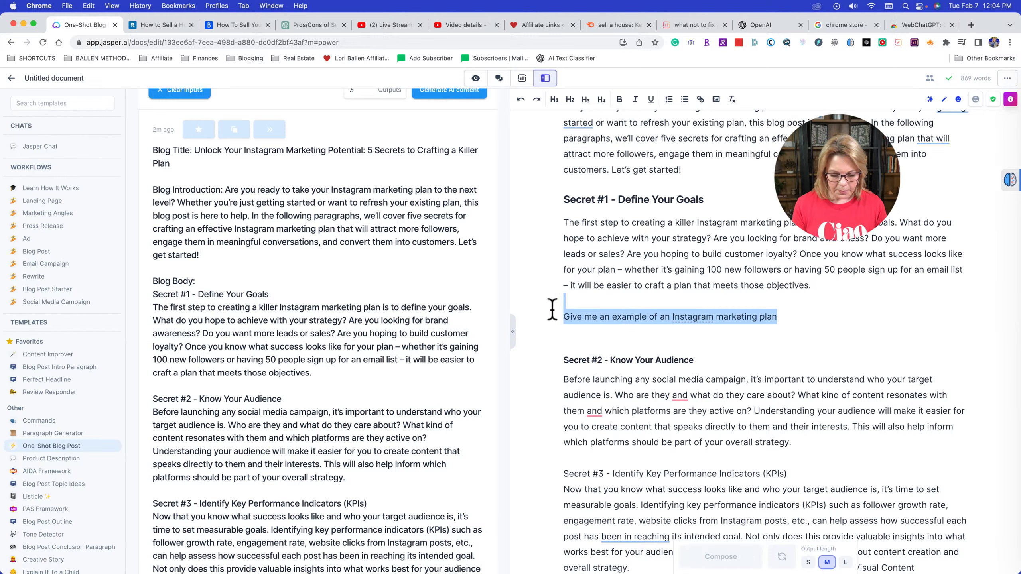
key("super+Return")
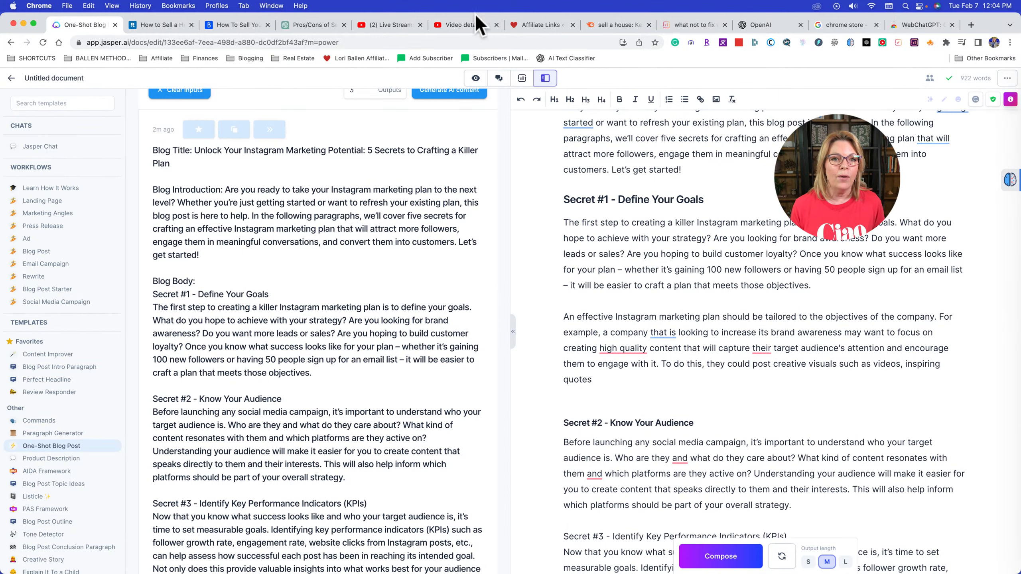
Switch to ChatGPT and ask it for a 30-day Instagram plan in the existing conversation
left_click(329, 24)
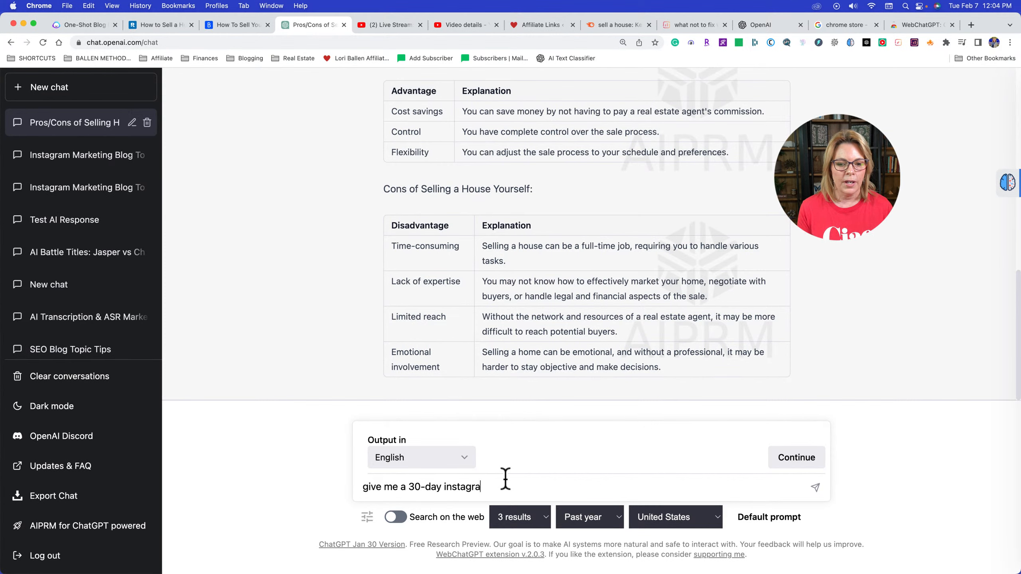
key("Return")
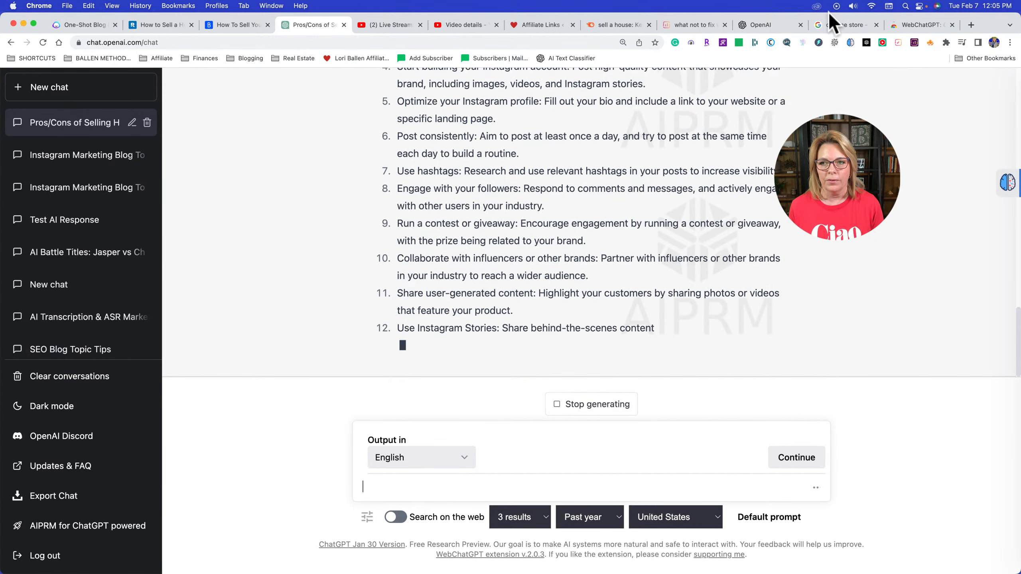
Go to willowwrites.com and open the article "Hire a Copywriter: The Key to Creating Quality Content for Your Business", dismissing the ad
left_click(840, 26)
left_click(240, 43)
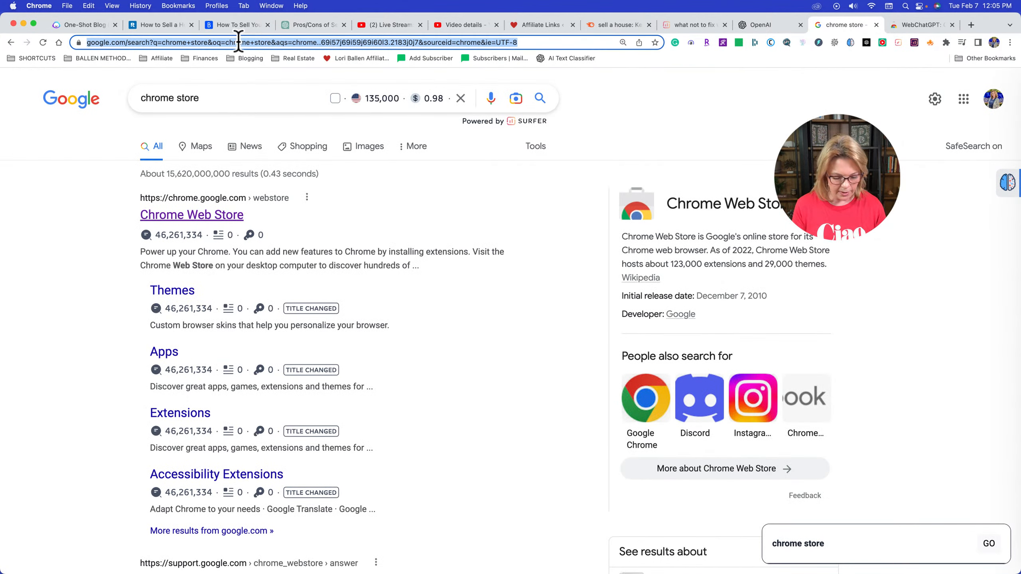
type("willowwrites.com")
key("Return")
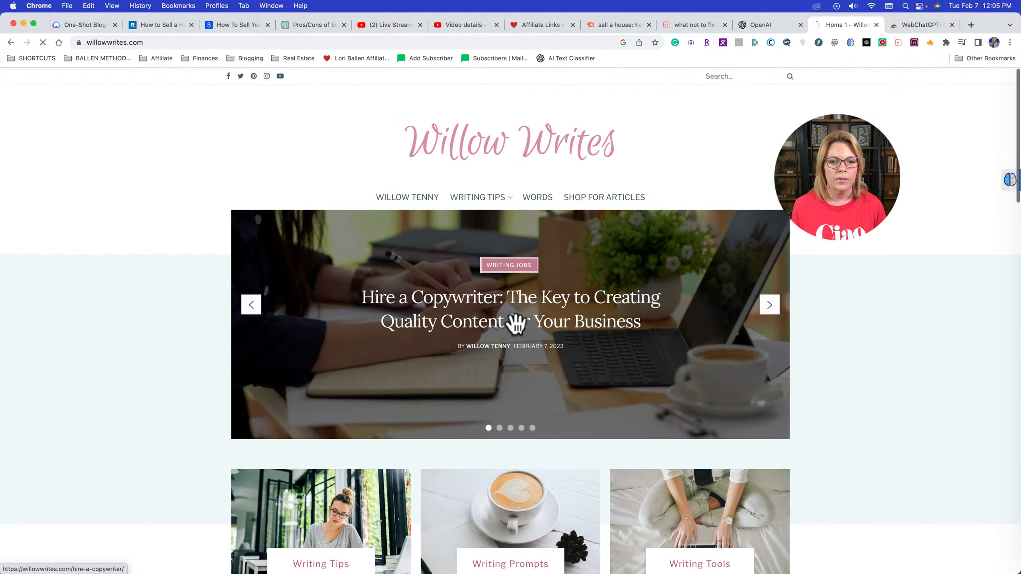
left_click(479, 327)
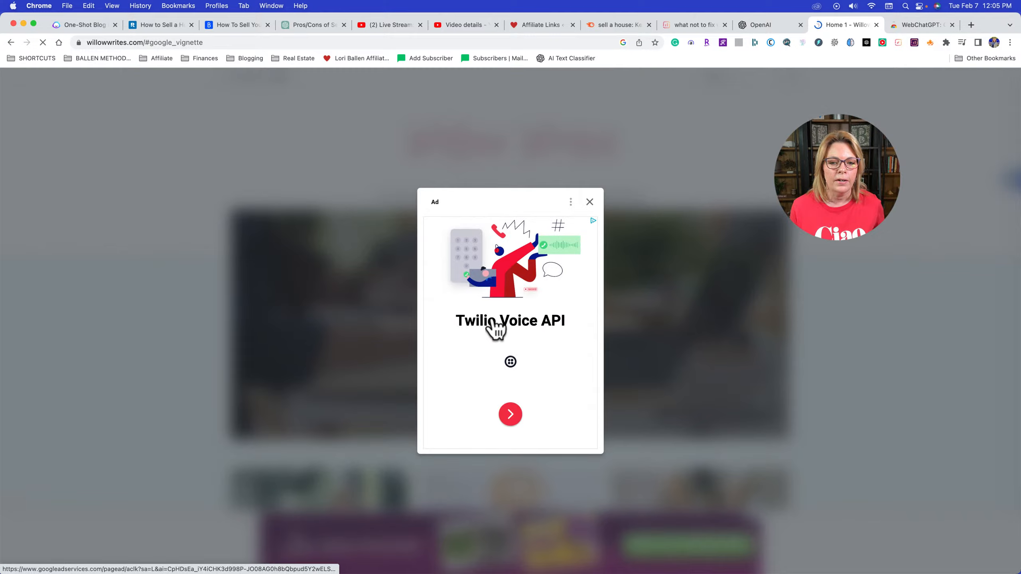
left_click(757, 300)
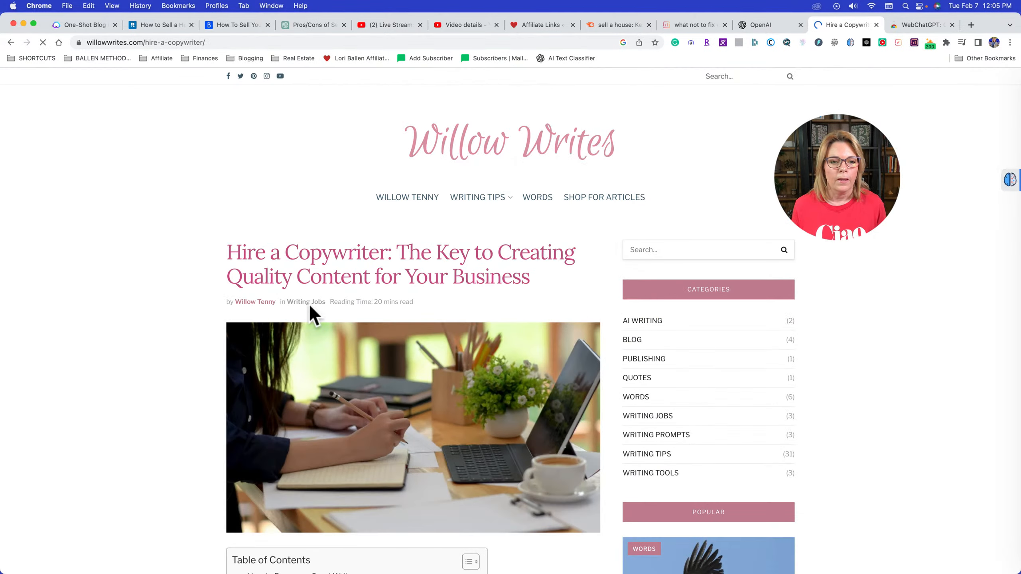
Examine the copywriter article's headings, copywriter versus content writer table, sample job description and list of freelancer websites
scroll(180, 317, "down", 10)
scroll(181, 314, "down", 20)
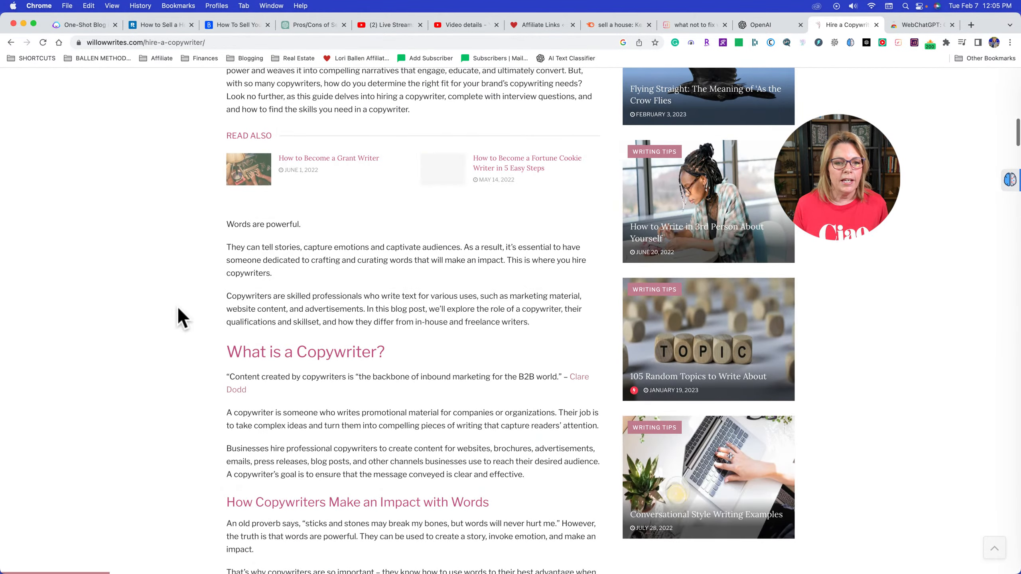
scroll(180, 314, "down", 5)
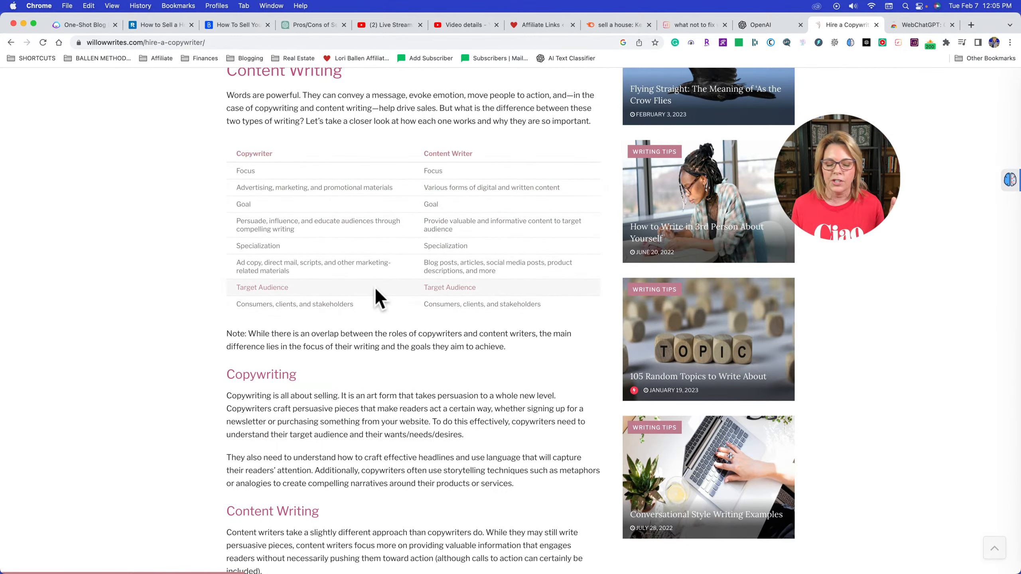
scroll(376, 289, "down", 20)
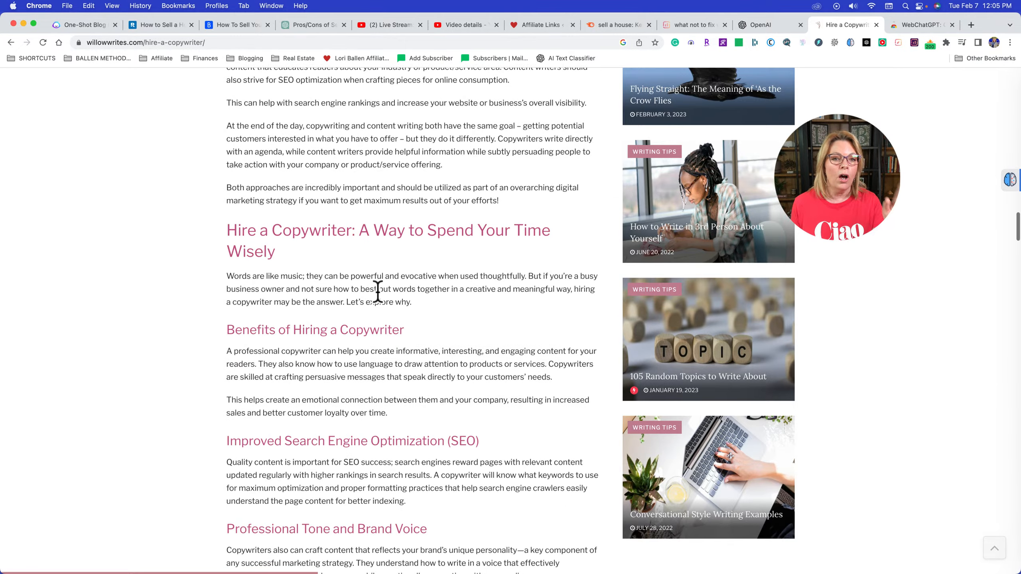
scroll(378, 291, "down", 20)
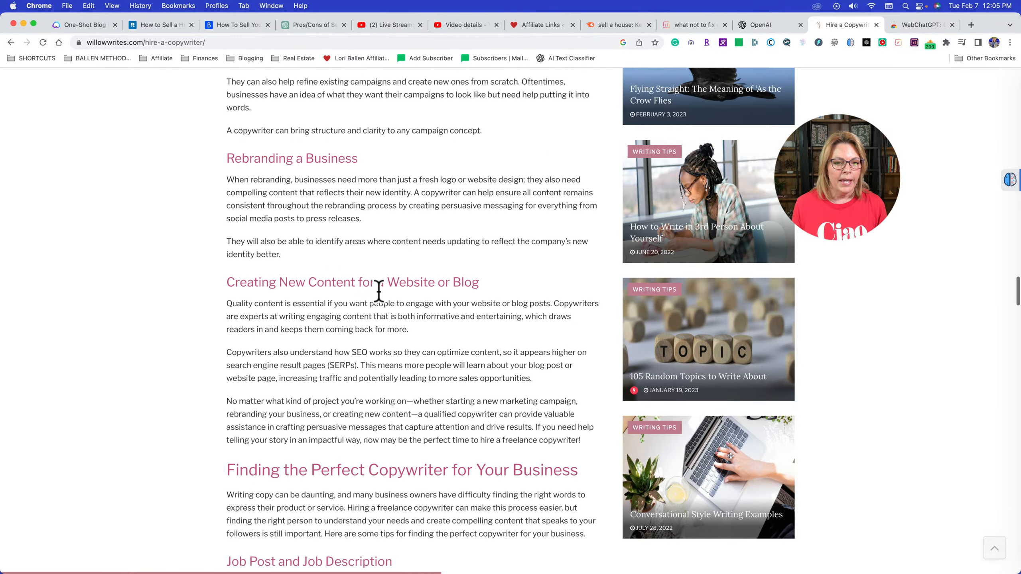
scroll(378, 289, "down", 18)
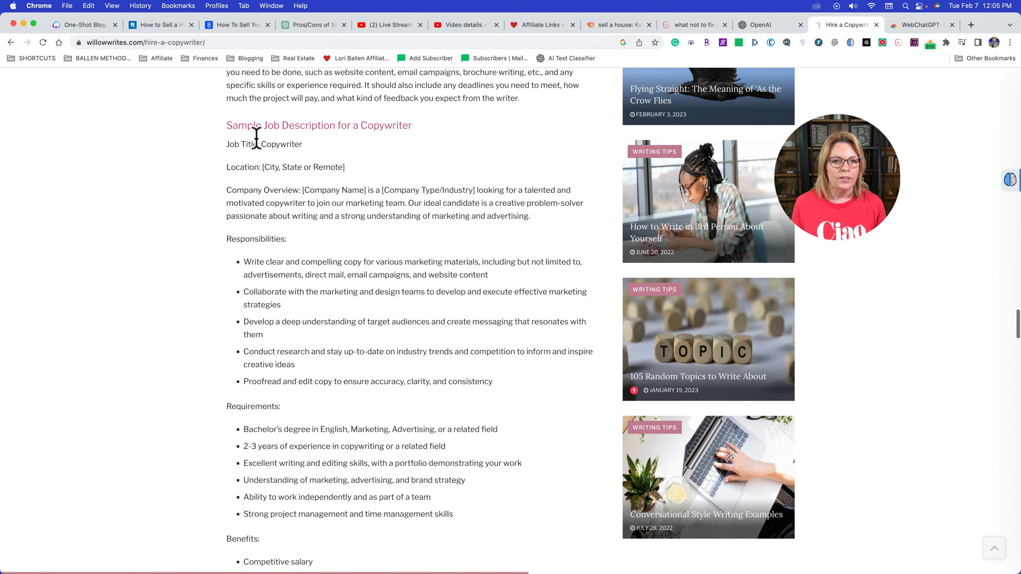
scroll(258, 118, "down", 2)
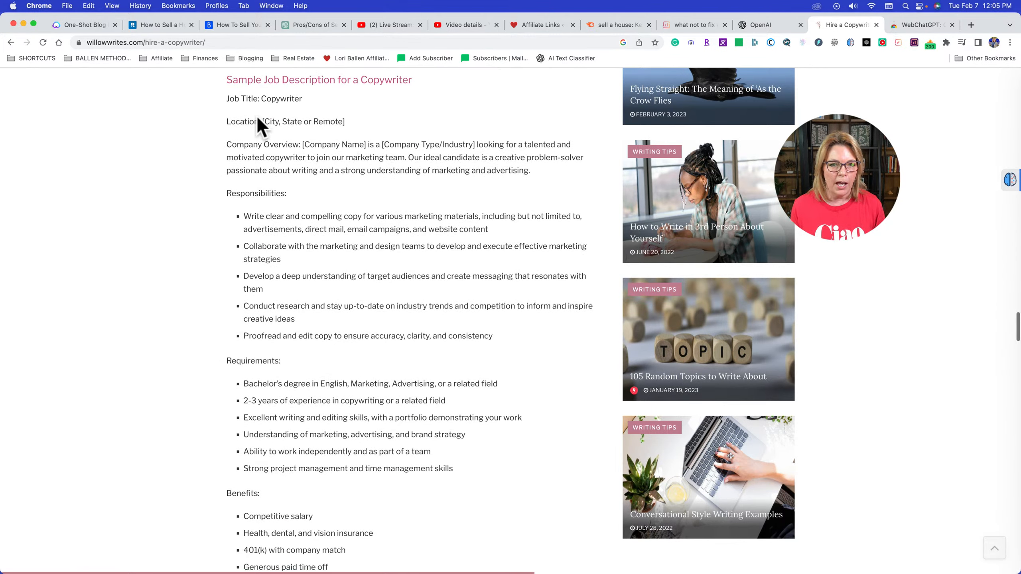
scroll(296, 517, "down", 5)
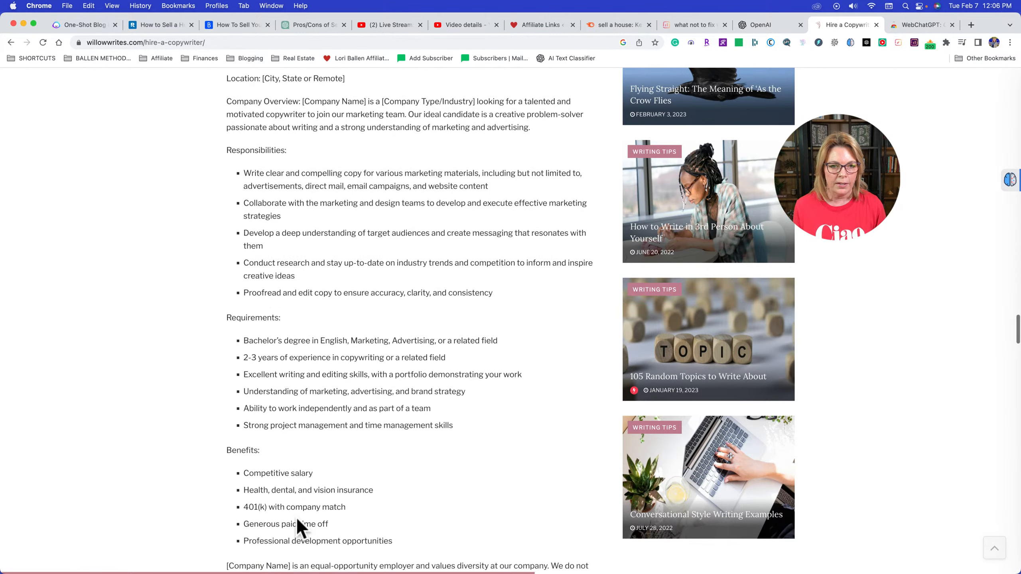
scroll(298, 520, "down", 20)
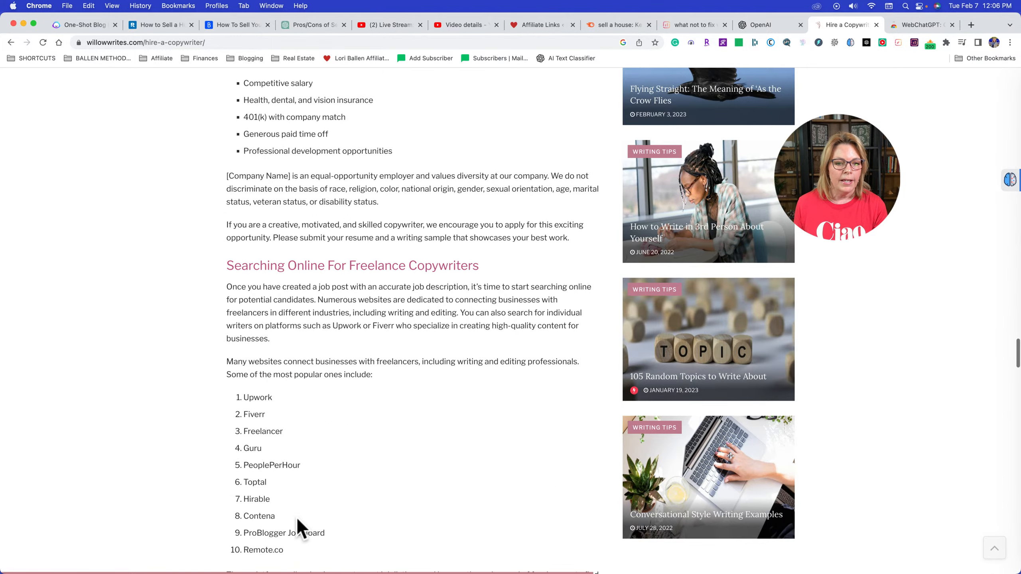
Examine the copywriter article's interview question table, sample interview outline and section on copywriter cost and payment
scroll(296, 517, "down", 20)
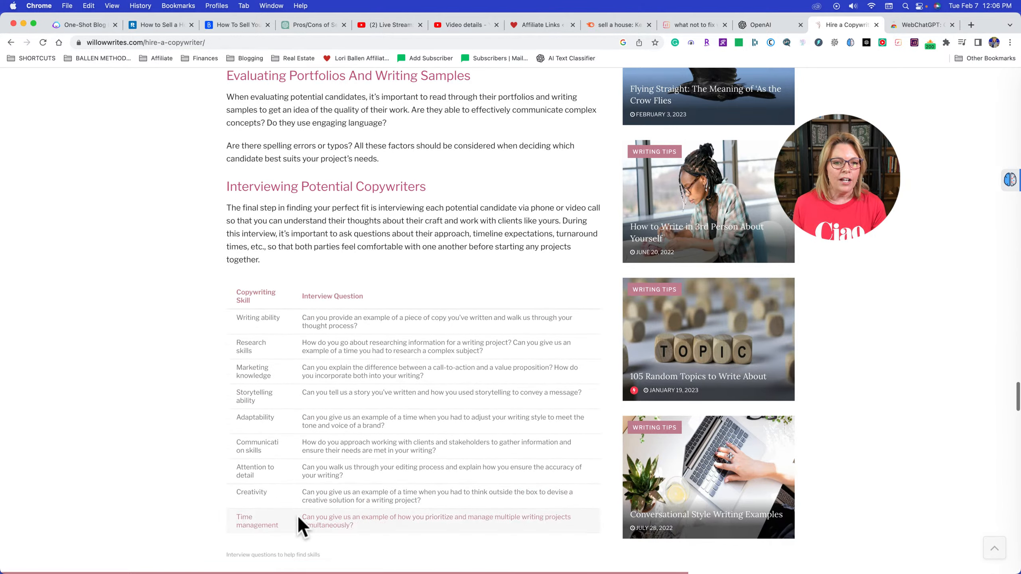
scroll(299, 519, "down", 20)
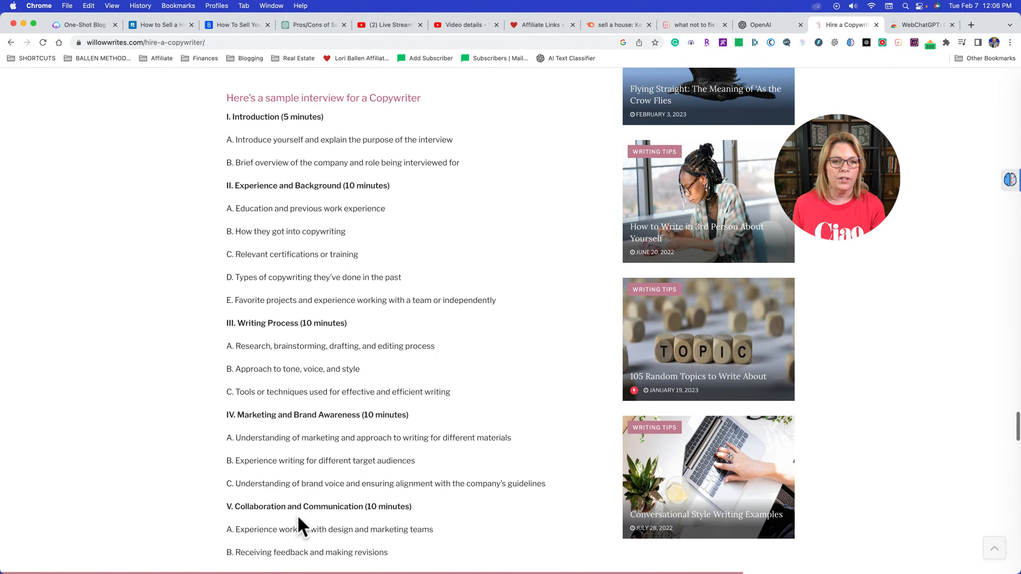
scroll(301, 524, "up", 3)
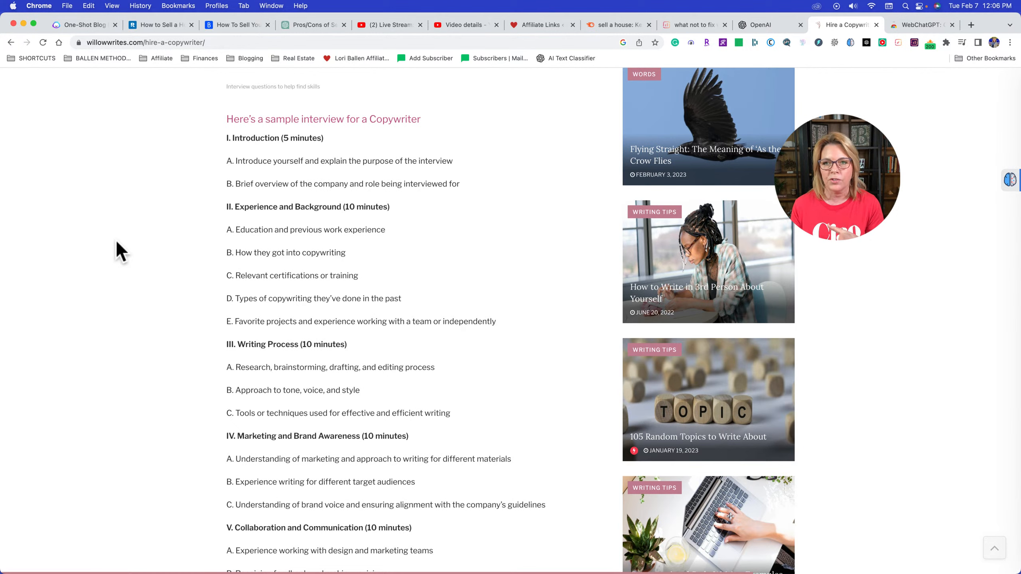
scroll(116, 242, "down", 6)
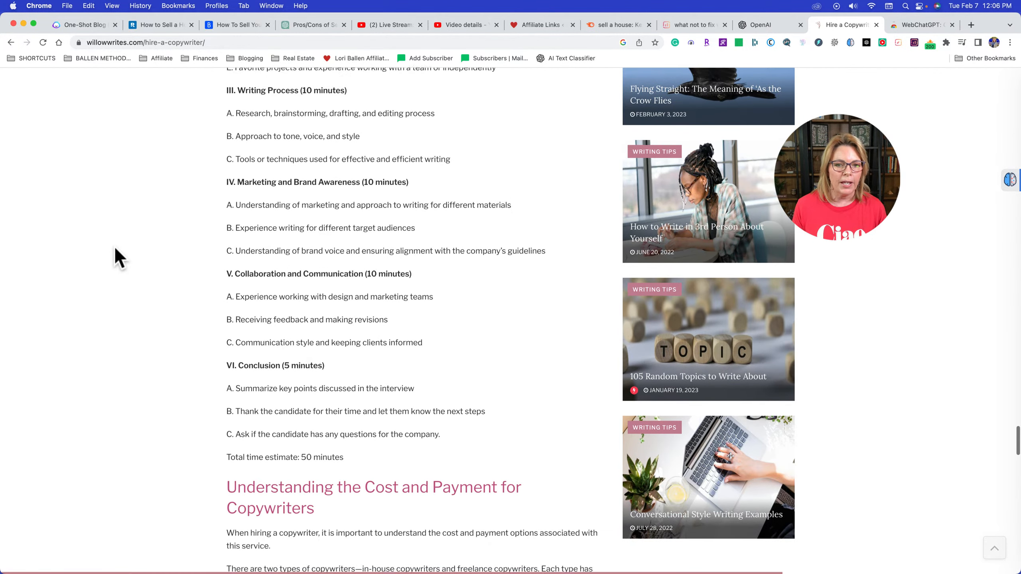
scroll(128, 313, "down", 1)
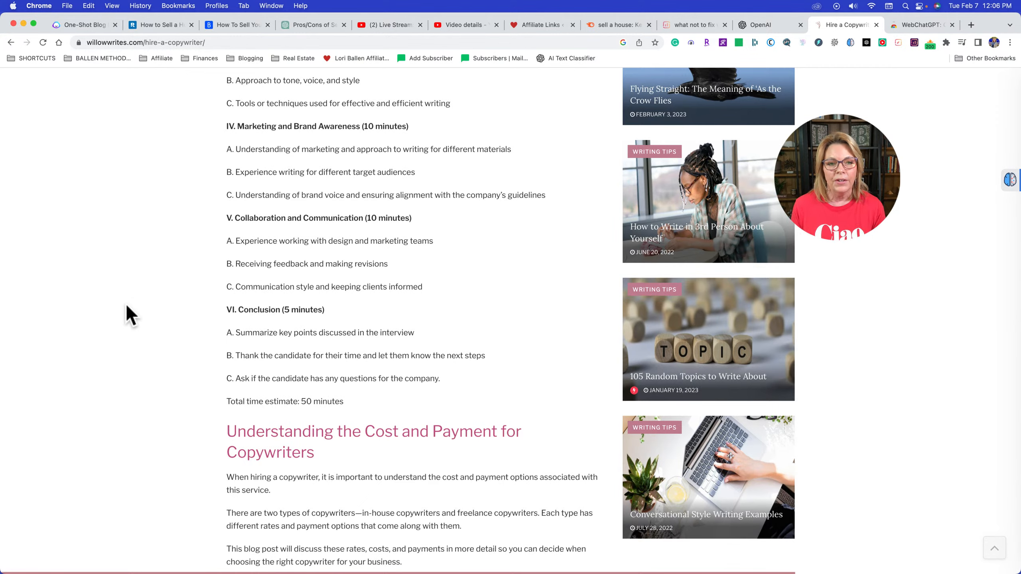
scroll(129, 311, "down", 12)
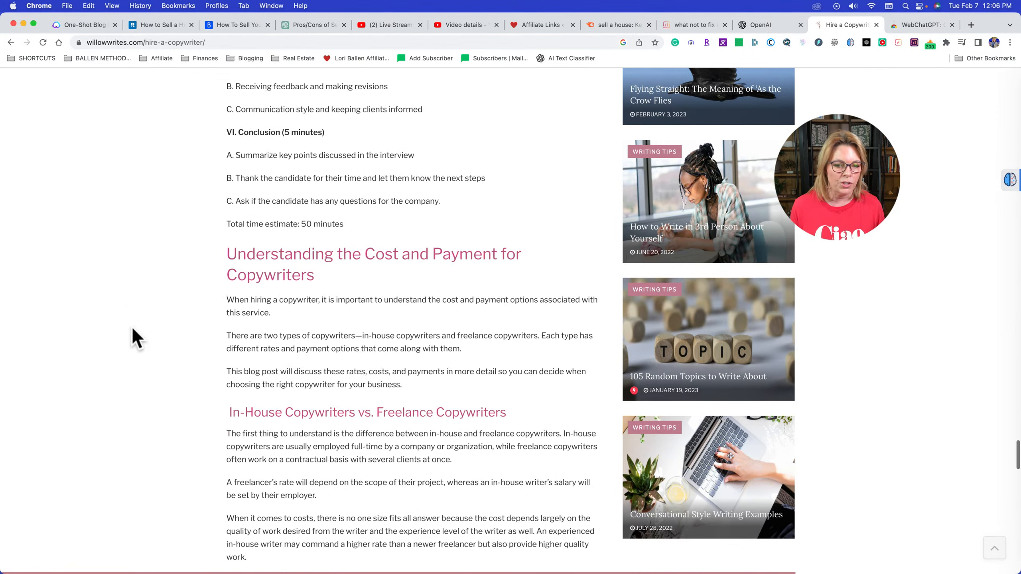
scroll(292, 261, "up", 15)
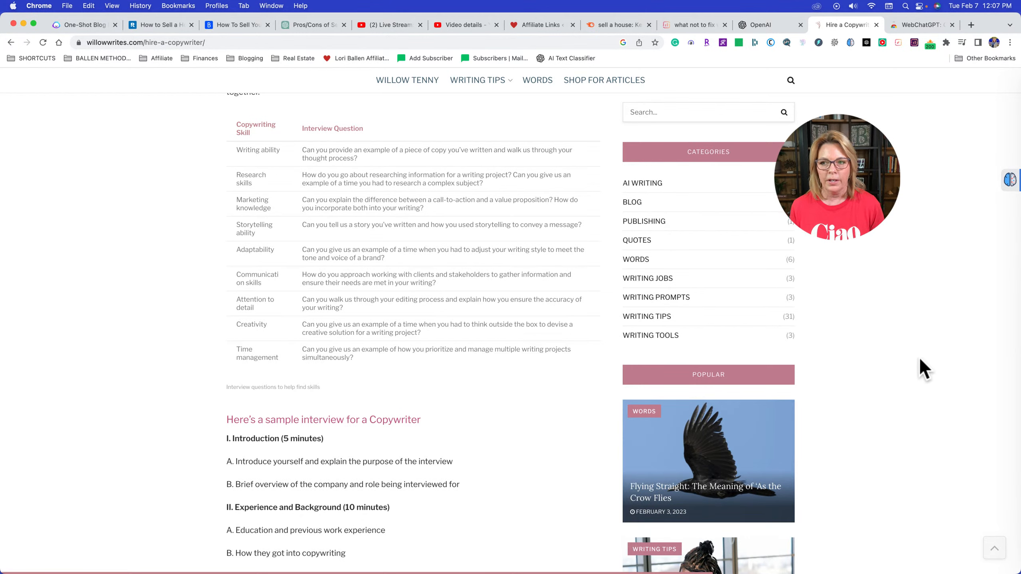
scroll(334, 145, "down", 6)
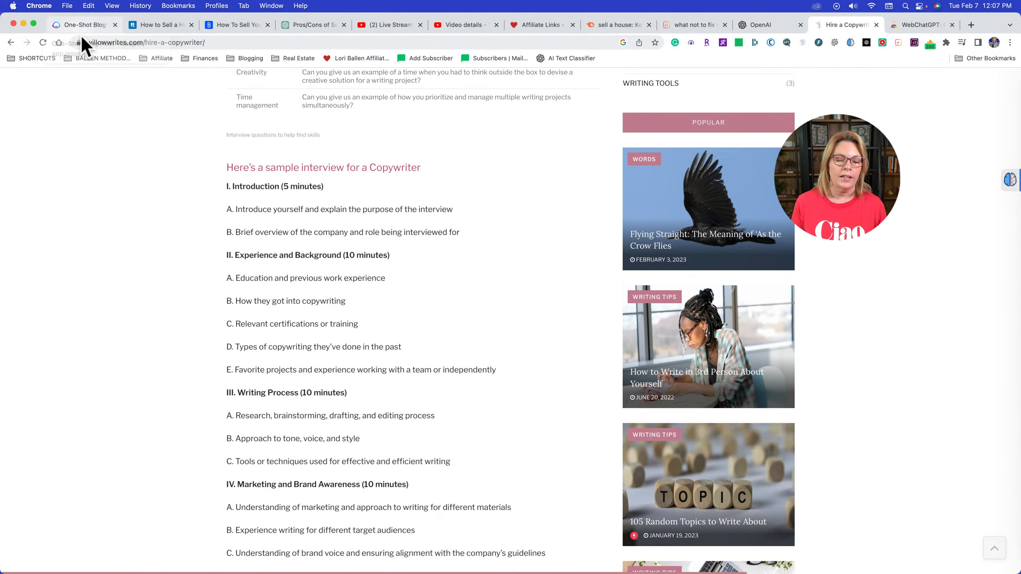
scroll(122, 226, "down", 1)
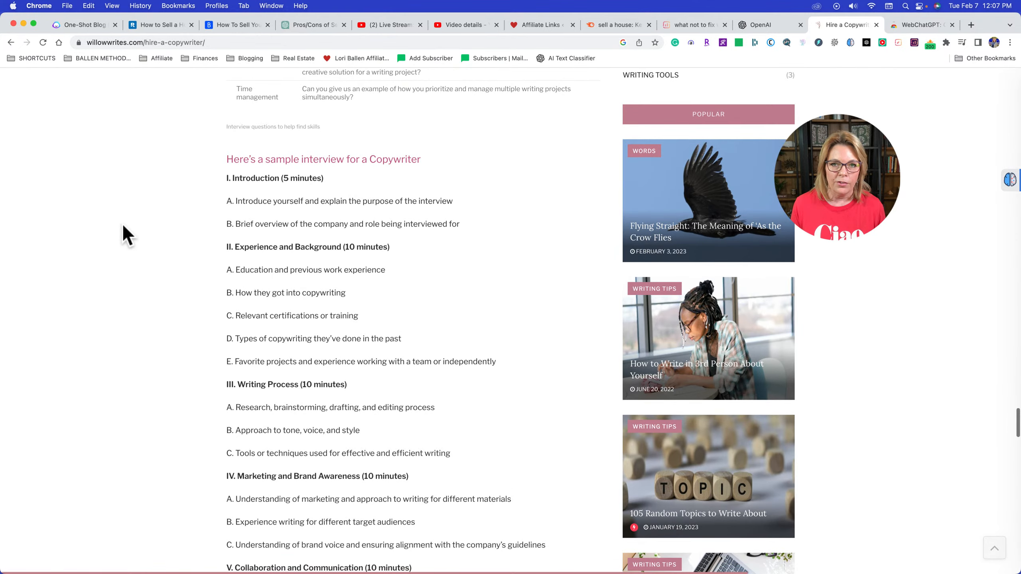
scroll(124, 226, "up", 3)
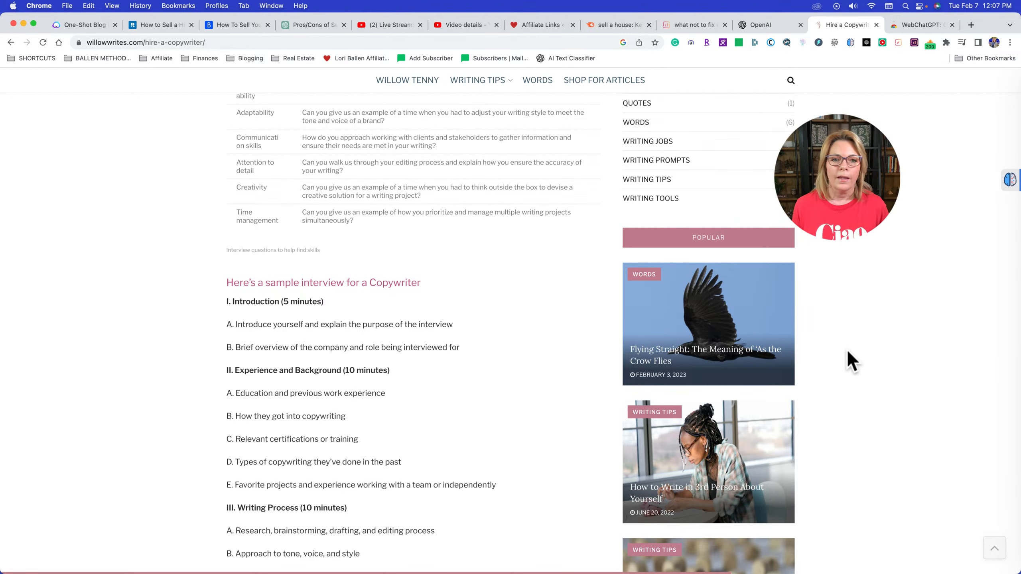
scroll(440, 341, "down", 1)
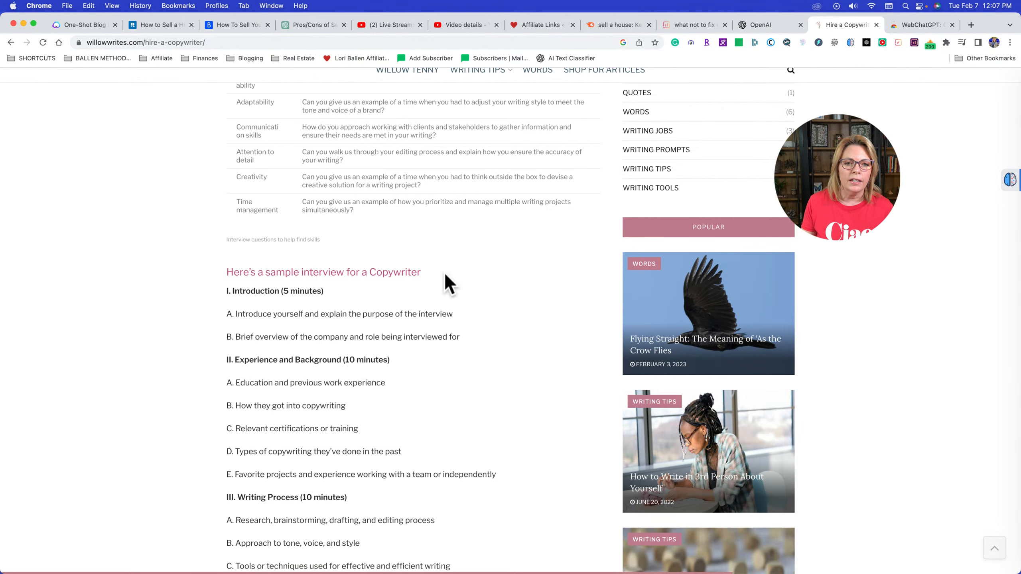
scroll(445, 274, "up", 1)
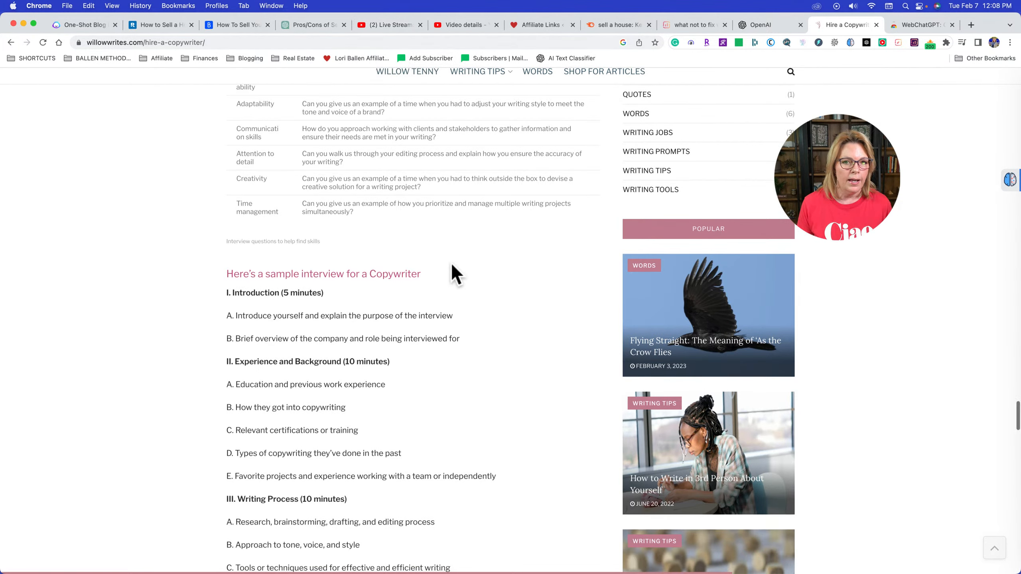
scroll(452, 265, "down", 1)
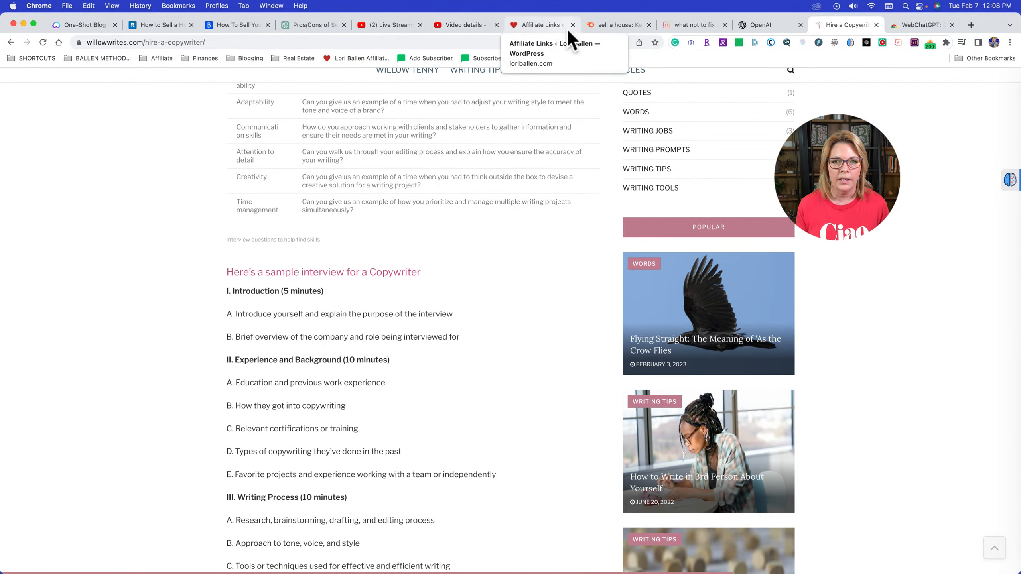
Switch to the YouTube Studio video details and highlight the "400+ ChatGPT Prompts" line with its link in the description
left_click(514, 24)
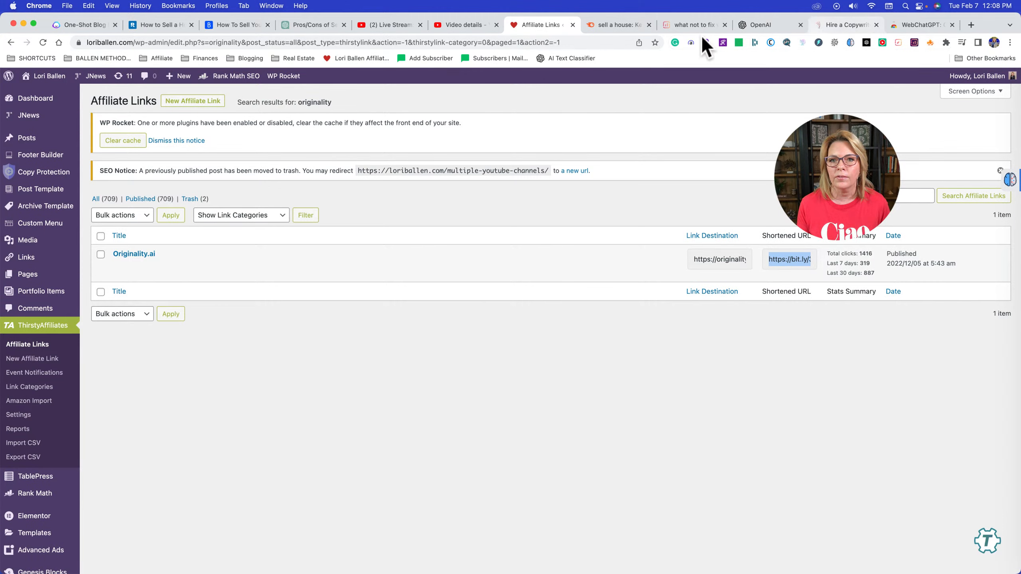
left_click(469, 25)
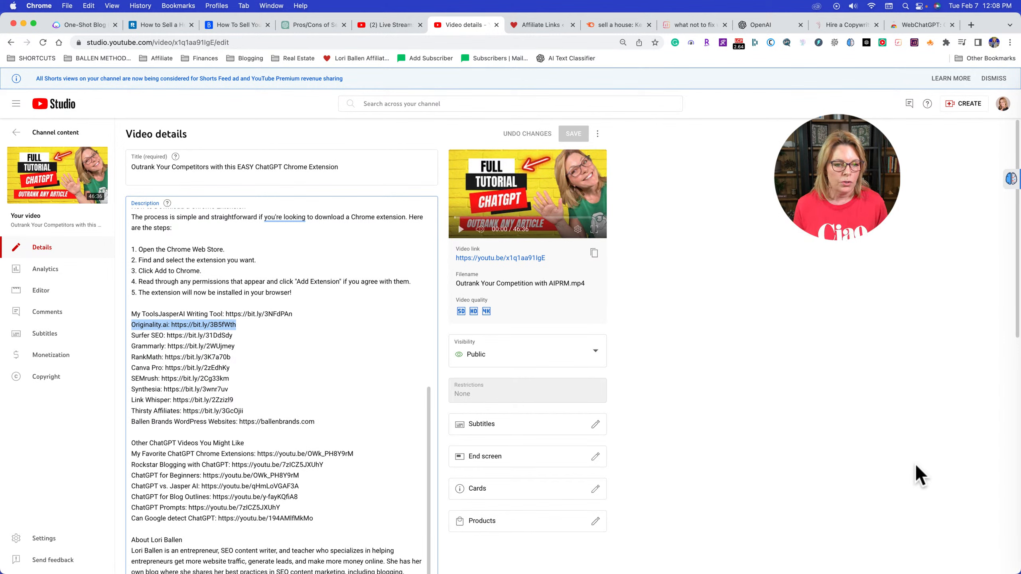
scroll(241, 318, "up", 10)
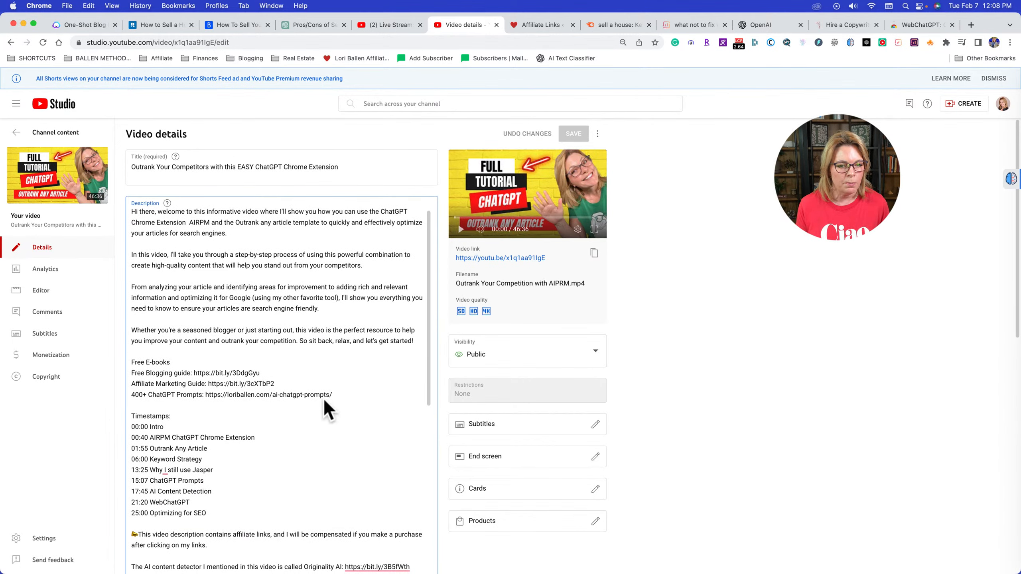
left_click_drag(333, 394, 133, 395)
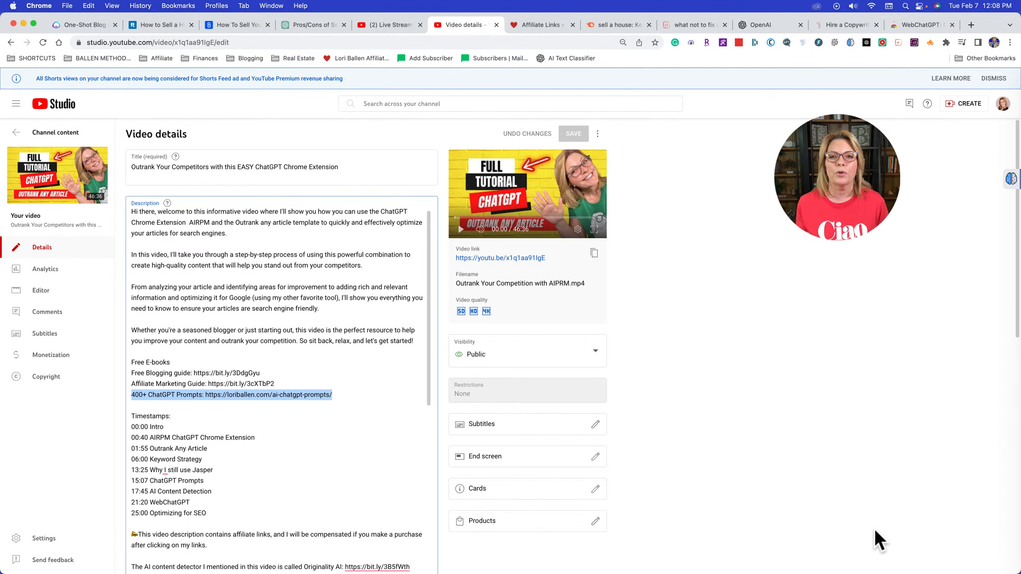
Return to the ChatGPT conversation with the 30-day Instagram plan and switch to Ecamm Live
left_click(309, 24)
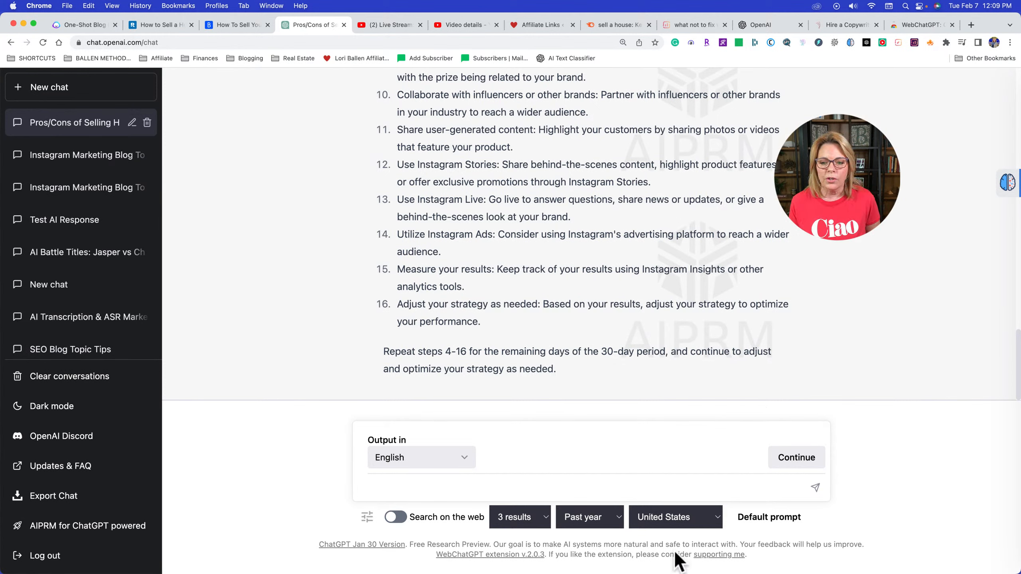
mouse_move(680, 573)
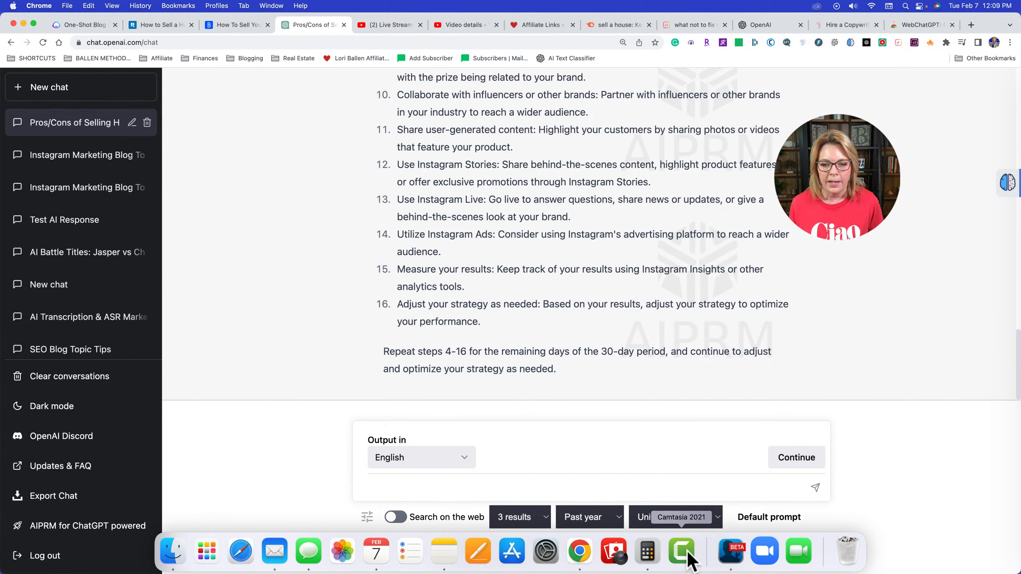
left_click(731, 552)
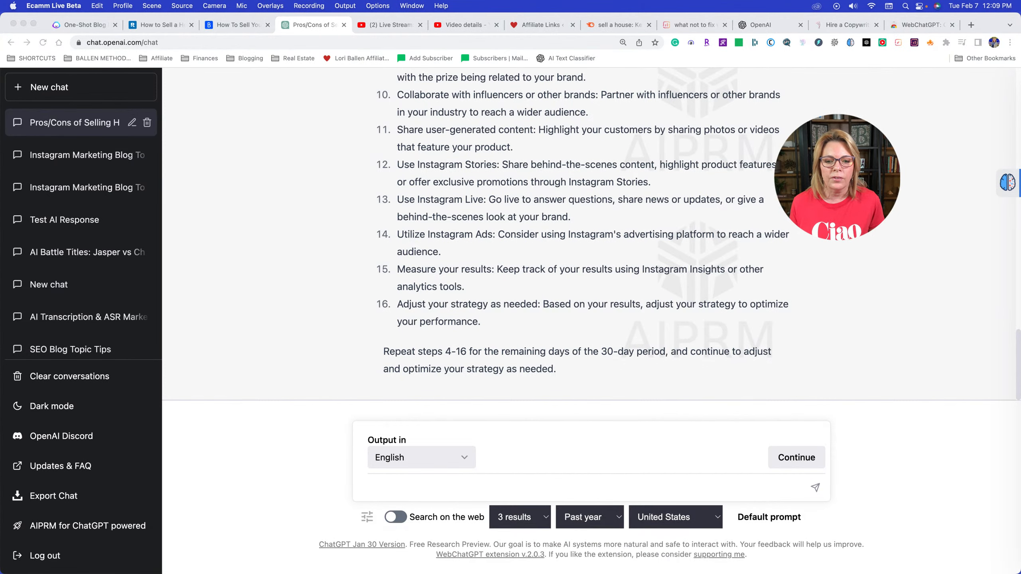